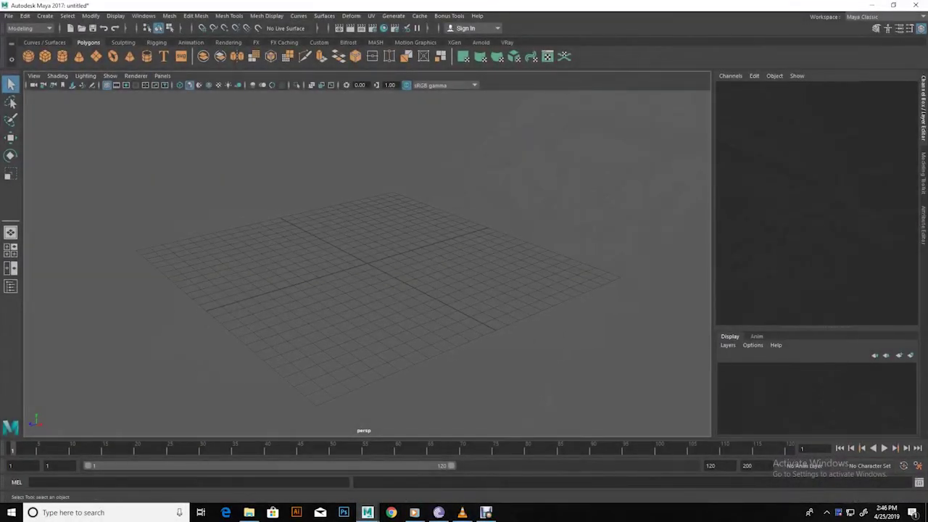
Create a polygon cube, frame it and orbit round to face its wide side
click(367, 263)
key(f)
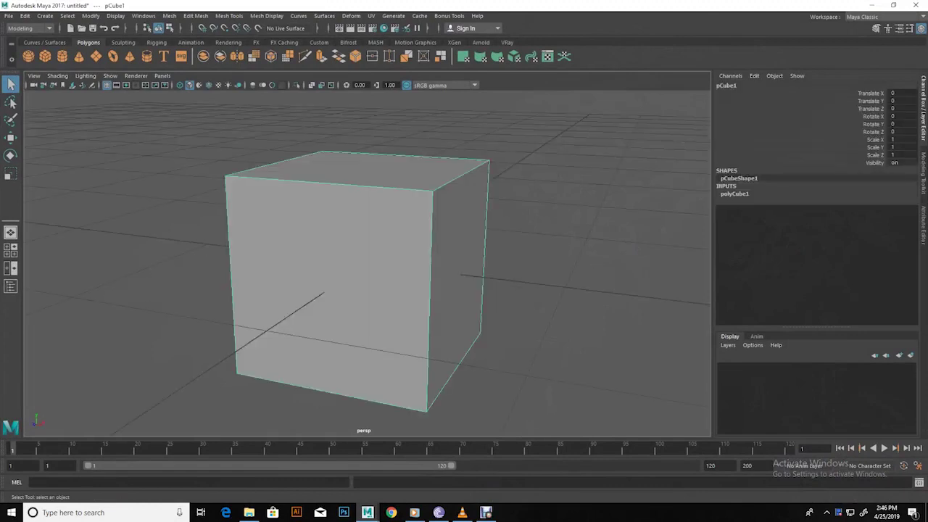
mouse_move(363, 290)
alt+mouse_down()
mouse_move(435, 290)
mouse_move(374, 262)
alt+mouse_up()
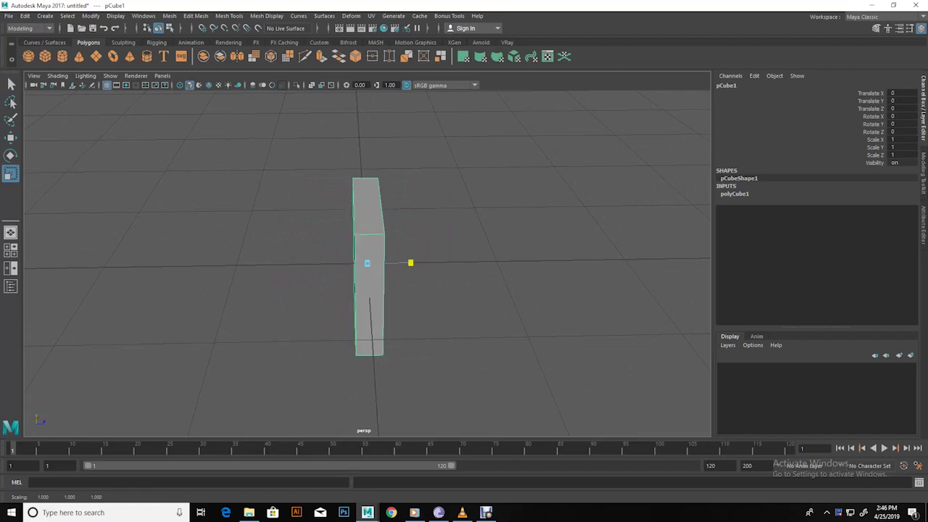
mouse_move(435, 290)
alt+mouse_down()
mouse_move(536, 289)
mouse_move(540, 312)
mouse_move(464, 290)
alt+mouse_up()
Activate the Insert Edge Loop Tool and frame the slab in front view
key(e)
key(w)
shift+right_click(395, 203)
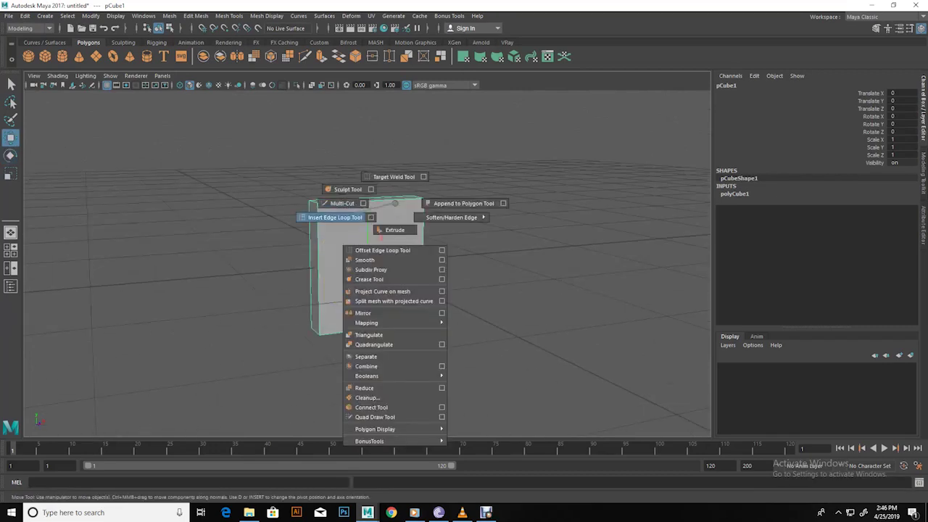
click(334, 218)
key(space)
key(space)
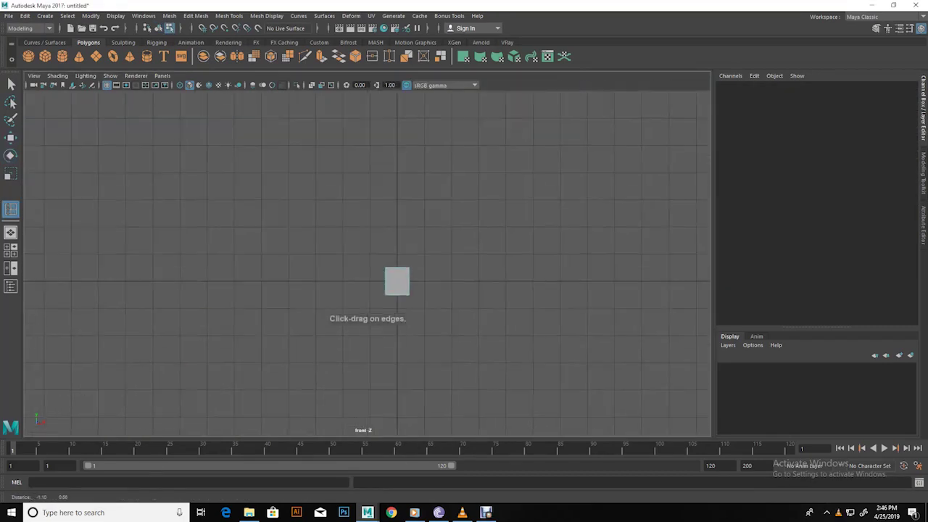
key(f)
scroll(367, 263, down, 5)
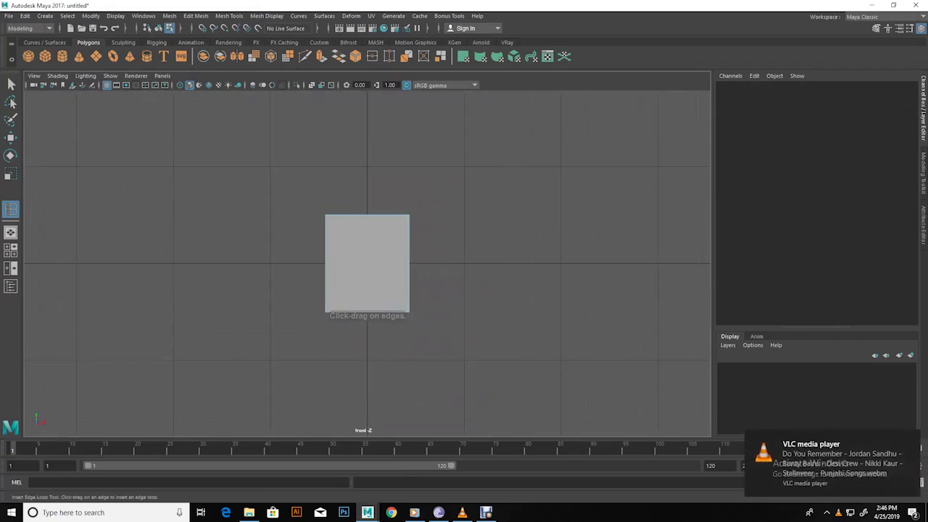
Add three vertical and three horizontal edge loops across the slab
click(342, 215)
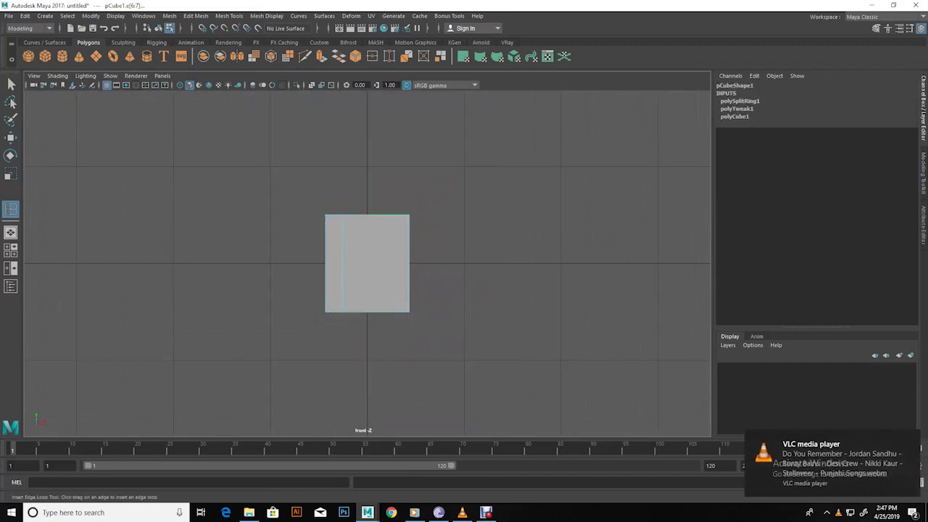
click(367, 215)
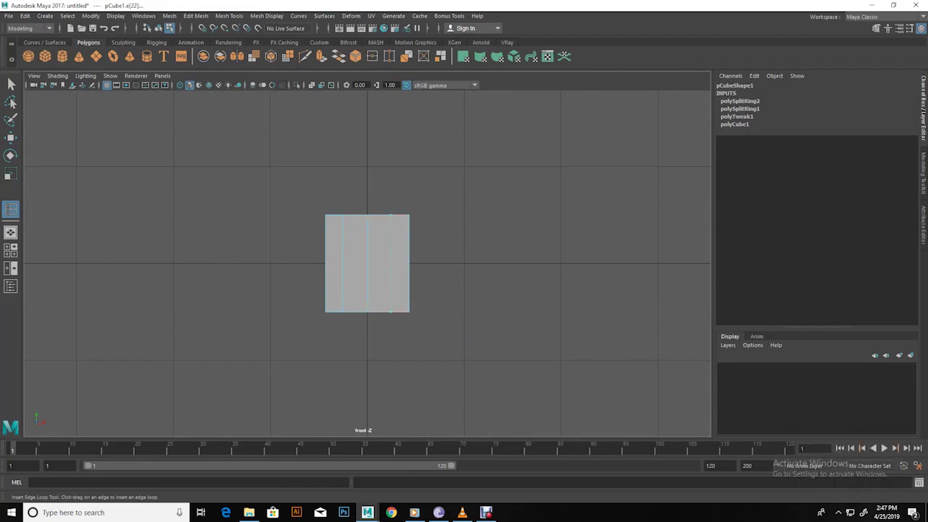
click(390, 215)
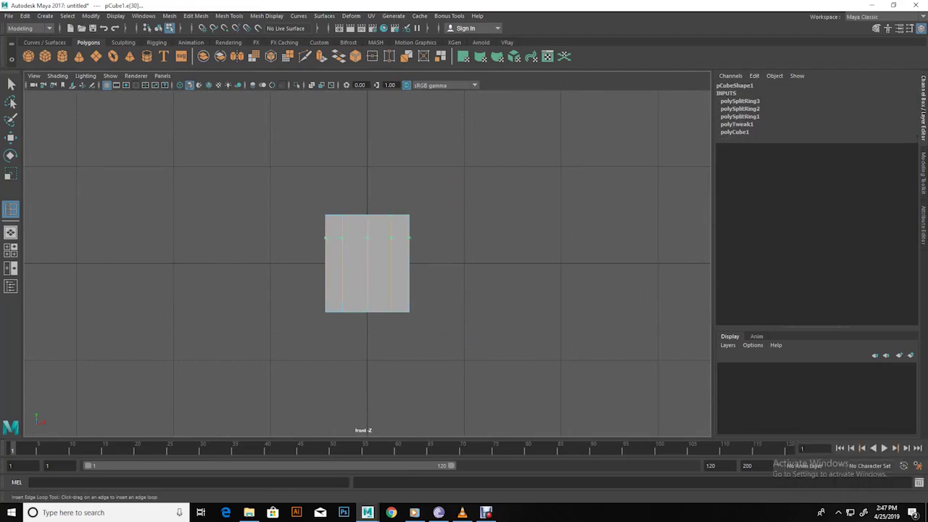
click(326, 237)
click(325, 262)
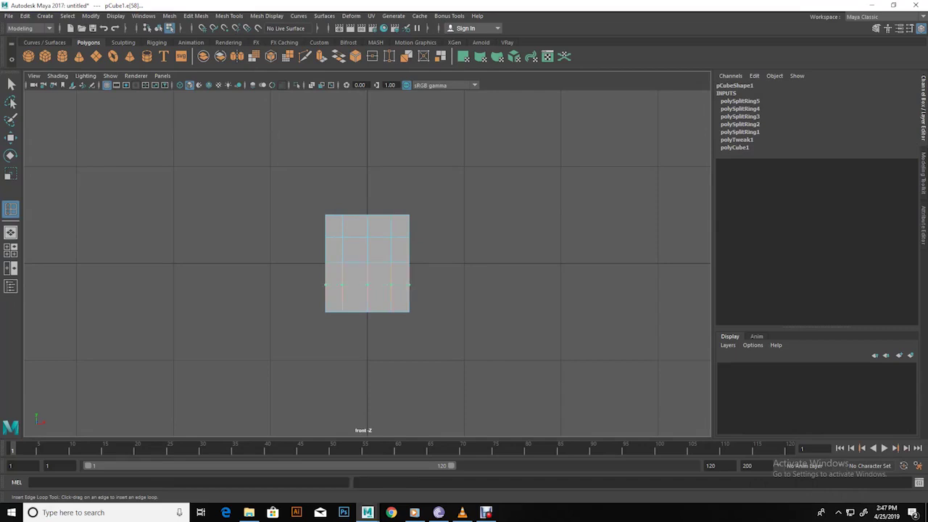
click(325, 285)
key(e)
alt+drag(363, 290, 406, 276)
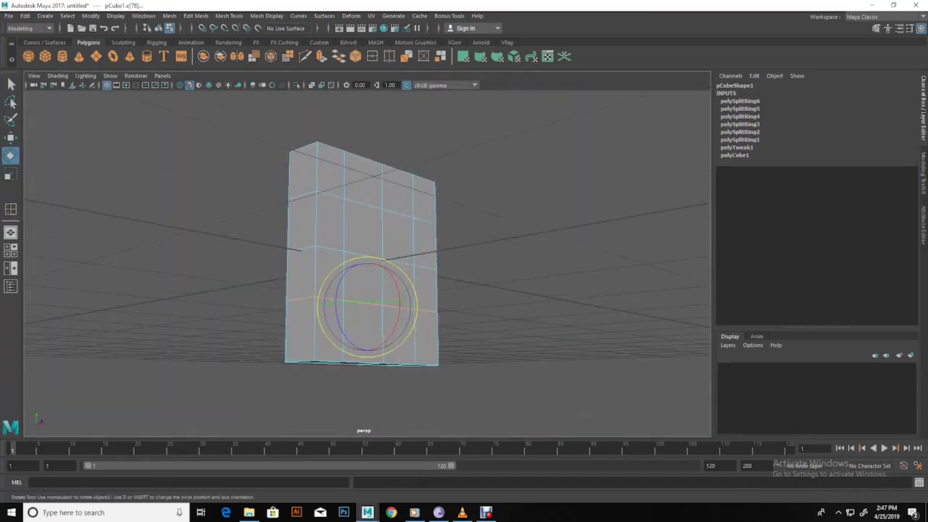
Raise the two bottom corner vertices and scale them inward to taper the tip
mouse_move(207, 353)
alt+mouse_down()
mouse_move(168, 351)
mouse_move(320, 343)
mouse_move(290, 343)
alt+mouse_up()
key(F9)
key(w)
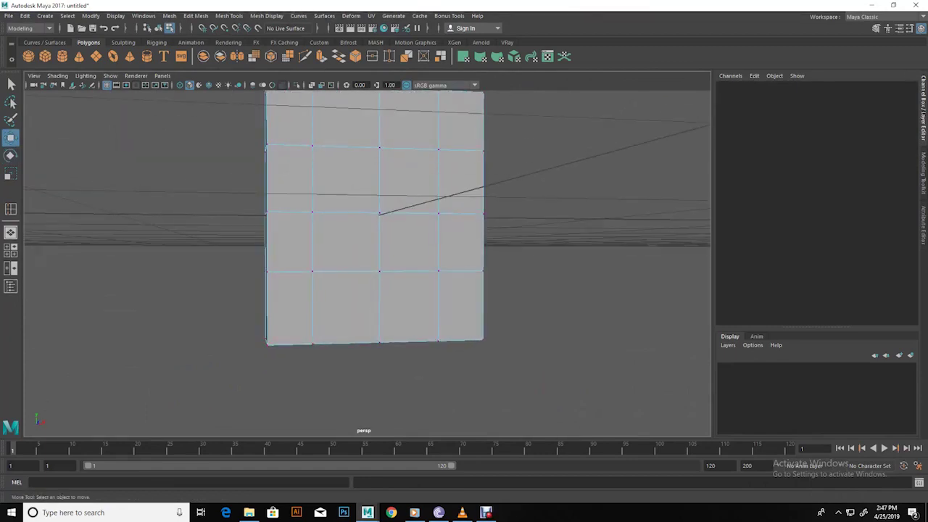
click(266, 343)
shift+click(484, 340)
alt+drag(435, 290, 373, 290)
key(r)
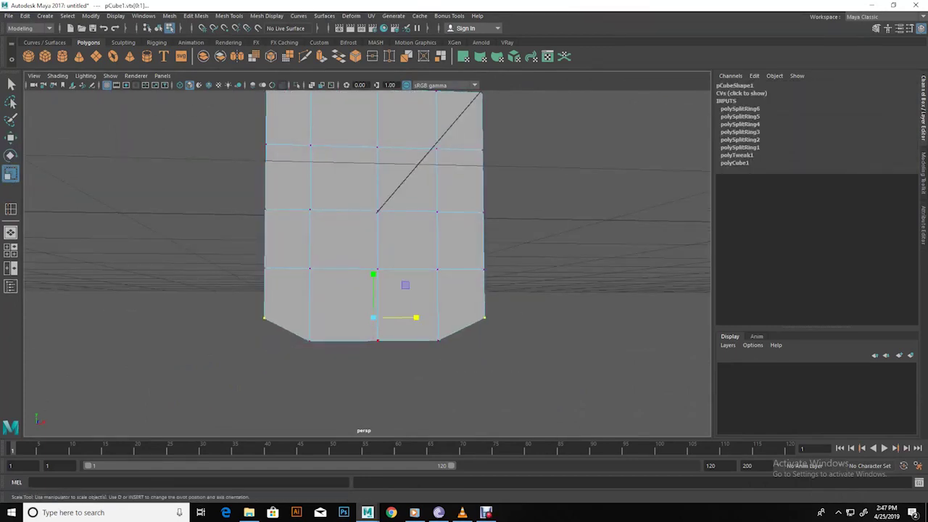
drag(415, 317, 412, 317)
Lower the bottom middle vertices to round the tip, then reselect the whole tooth
key(w)
click(373, 279)
scroll(370, 232, down, 3)
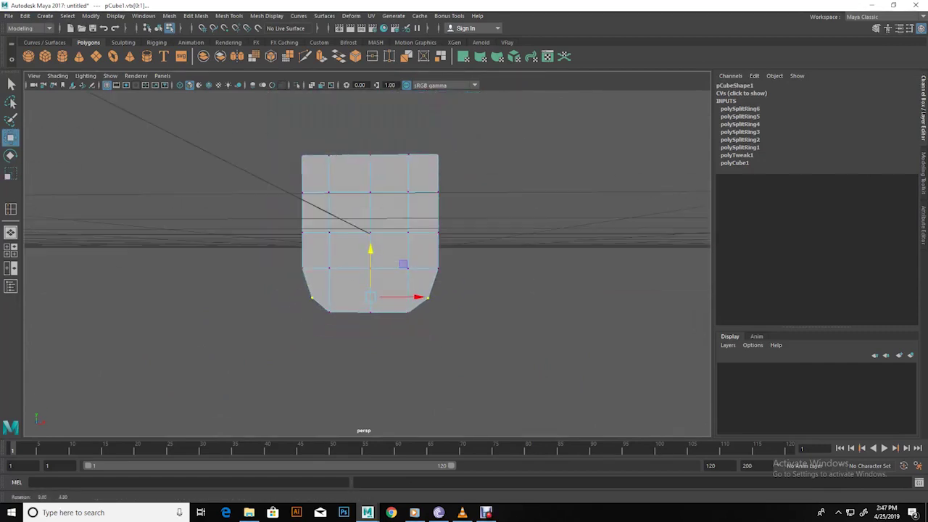
drag(370, 284, 371, 283)
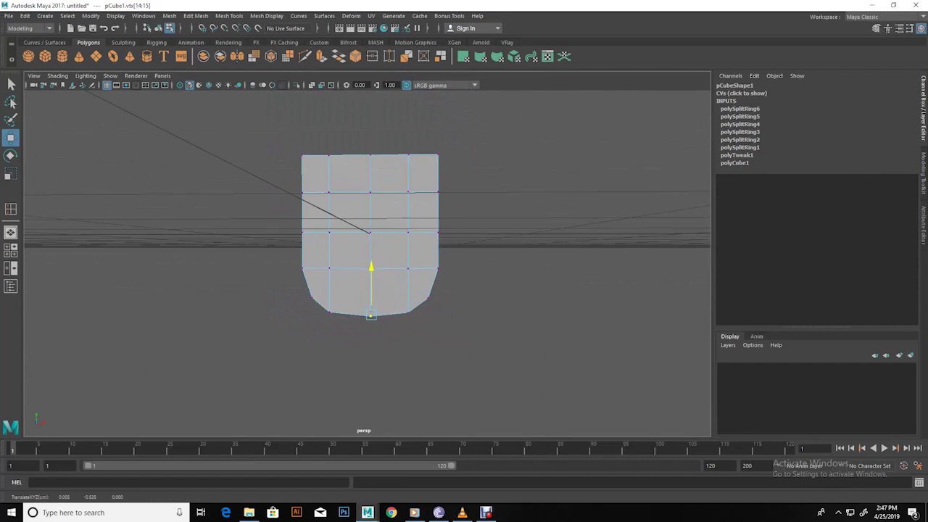
alt+drag(371, 315, 406, 305)
click(551, 348)
click(369, 240)
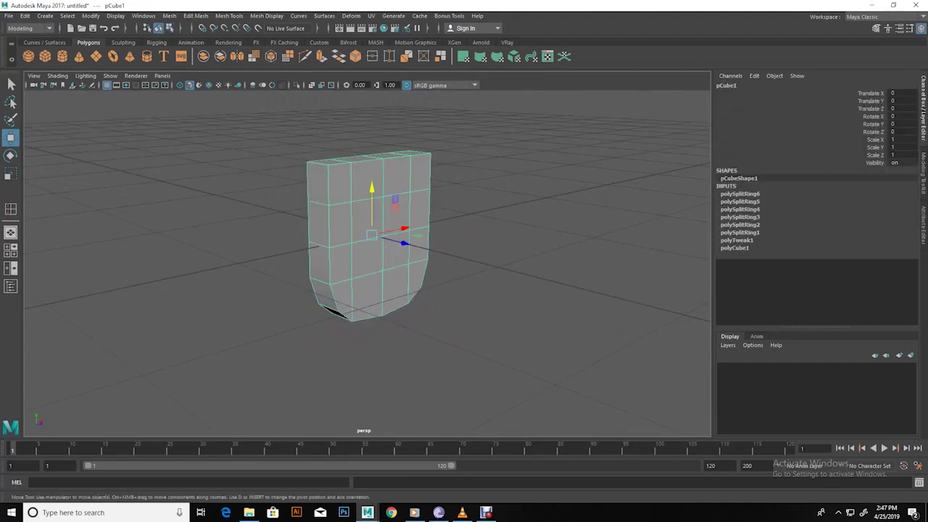
alt+drag(508, 326, 514, 305)
scroll(363, 312, up, 2)
shift+right_click(318, 245)
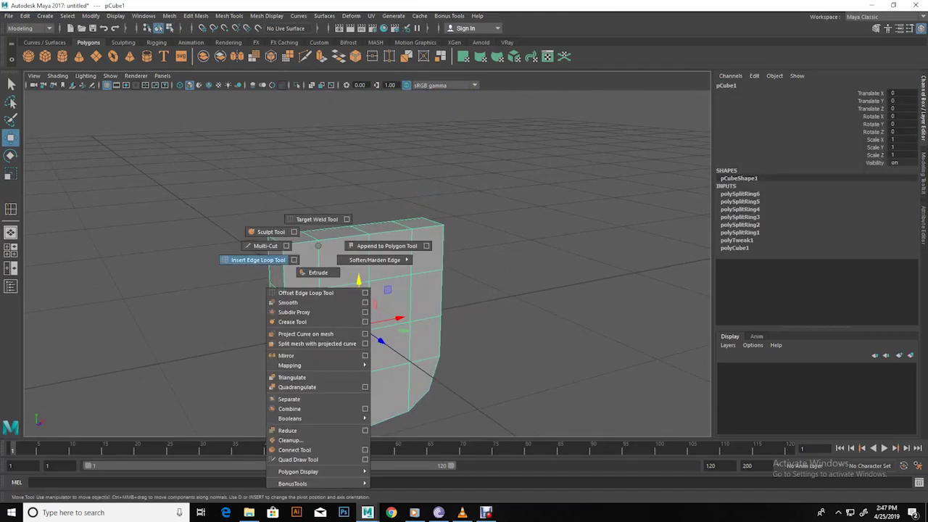
Insert a horizontal edge loop across the tooth's middle and scale it
click(258, 259)
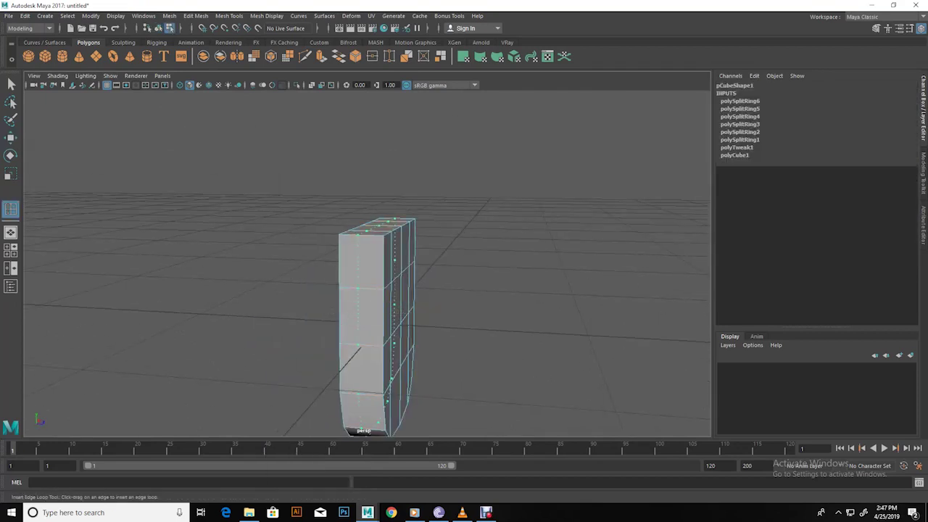
click(360, 319)
key(f)
key(r)
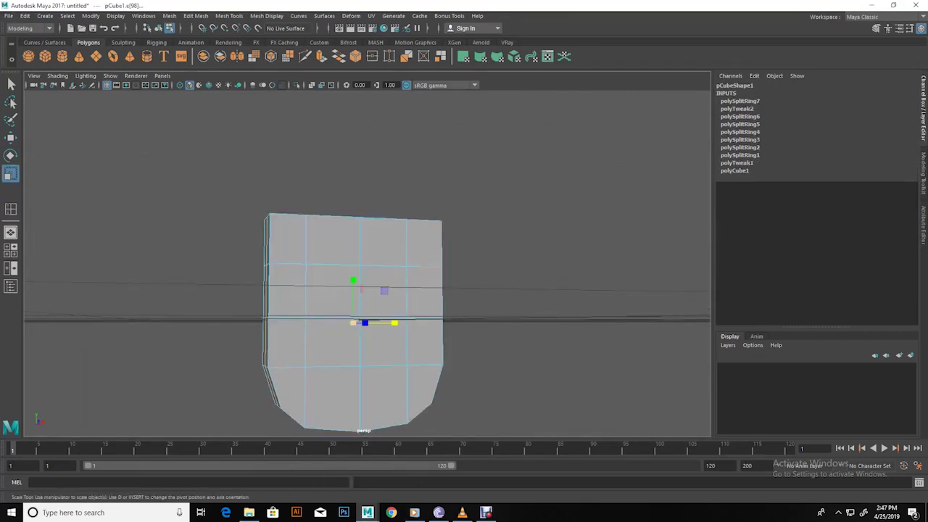
mouse_move(363, 326)
alt+mouse_down()
mouse_move(406, 319)
mouse_move(348, 304)
alt+mouse_up()
key(w)
click(207, 169)
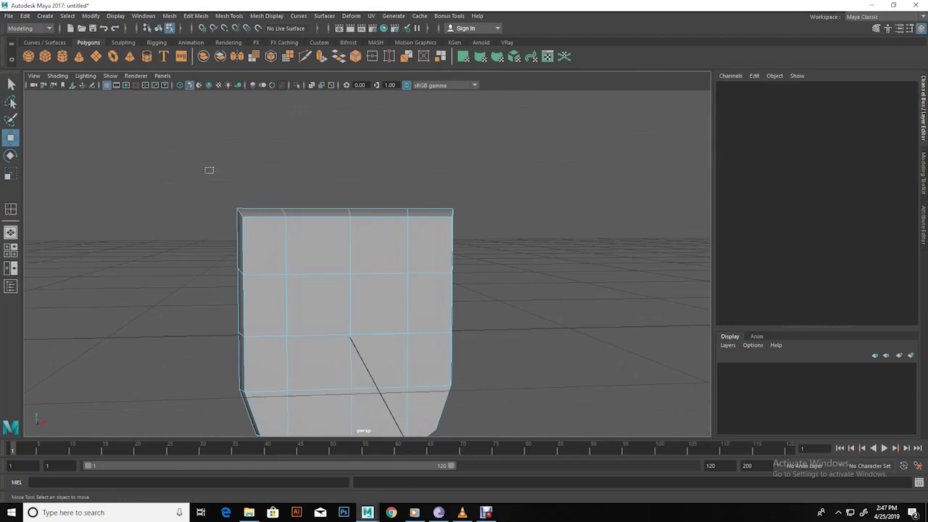
Extrude the top face upward to lengthen the tooth, then delete the selected face
click(348, 239)
alt+drag(348, 240, 376, 286)
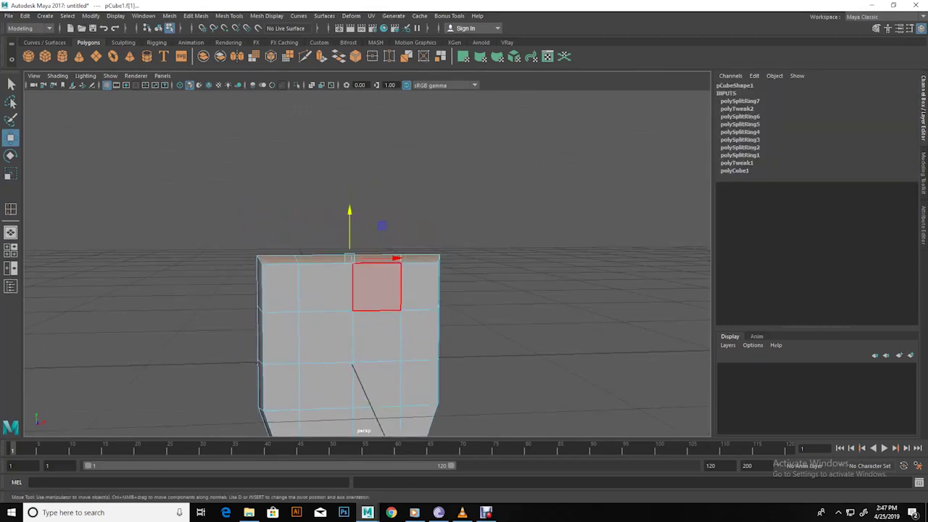
key(ctrl+e)
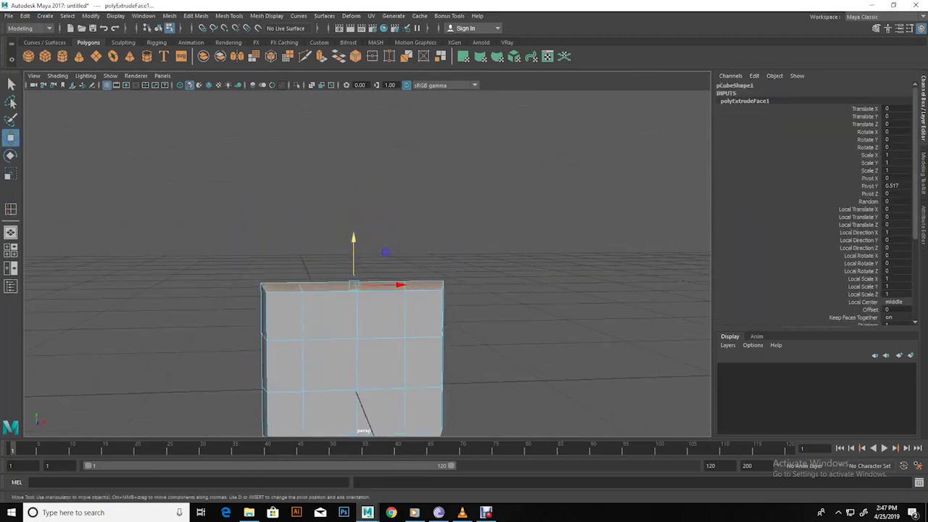
drag(350, 217, 353, 127)
alt+drag(362, 290, 348, 333)
key(r)
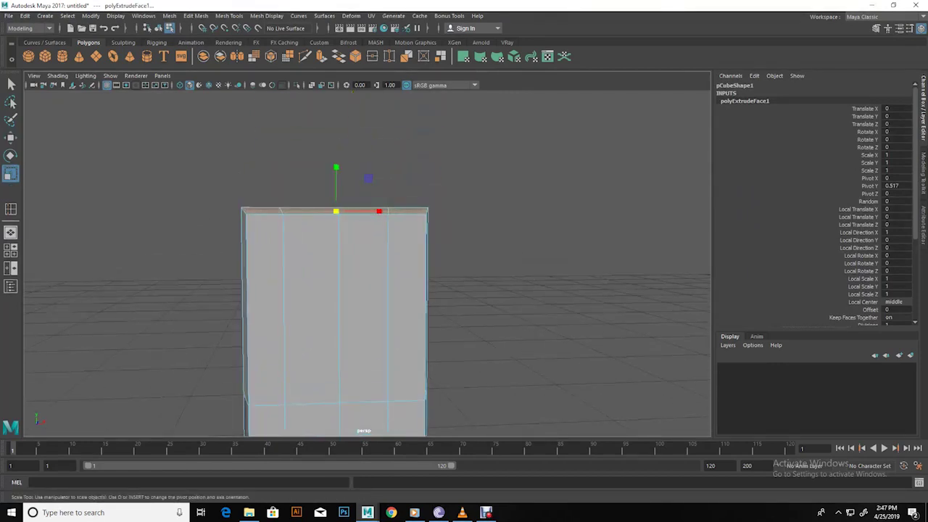
key(Delete)
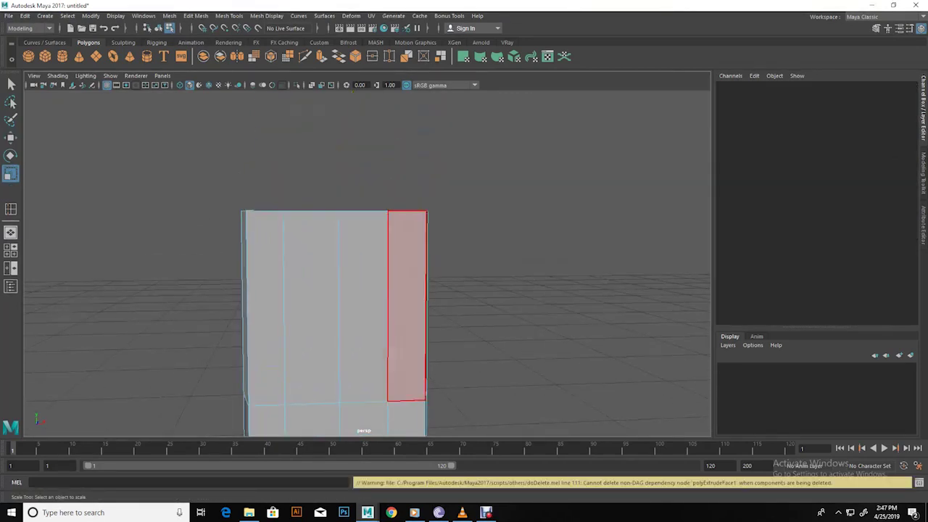
Insert a horizontal edge loop near the top of the tooth
shift+right_drag(352, 276, 311, 253)
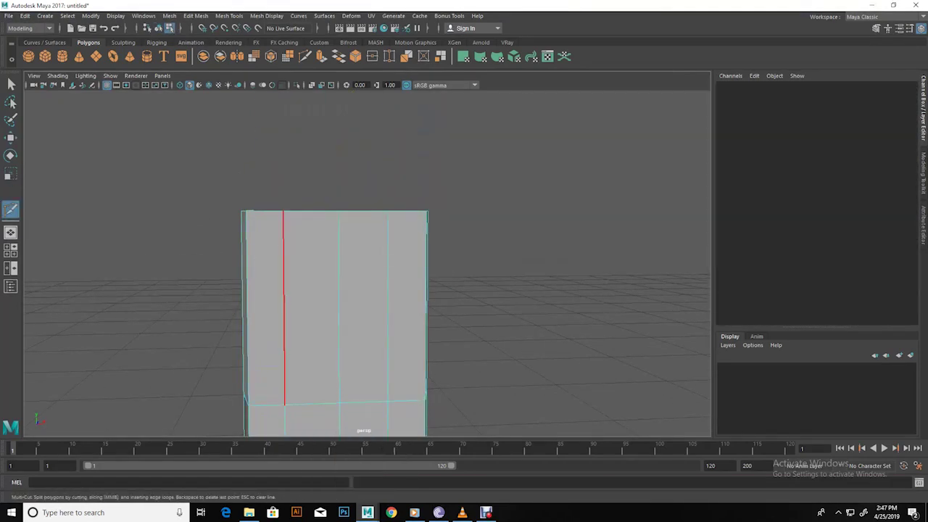
key(w)
shift+right_drag(353, 276, 353, 308)
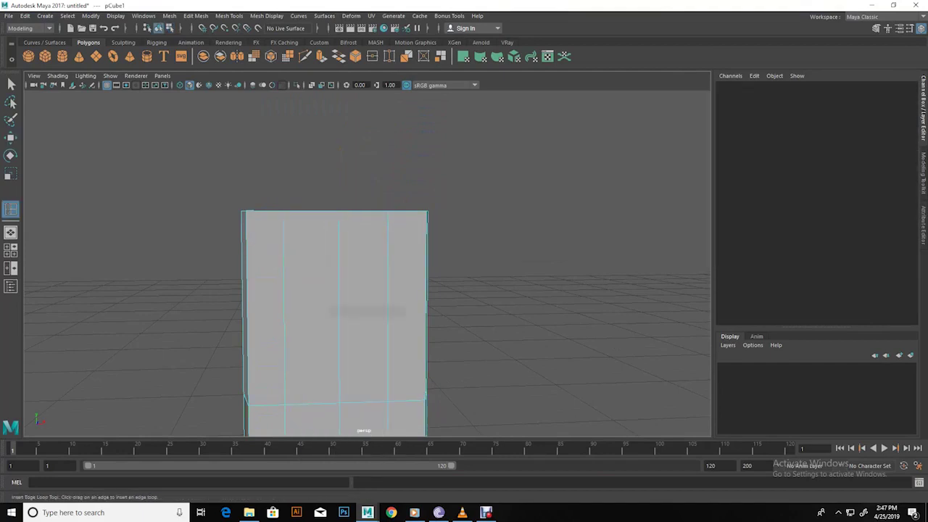
click(283, 263)
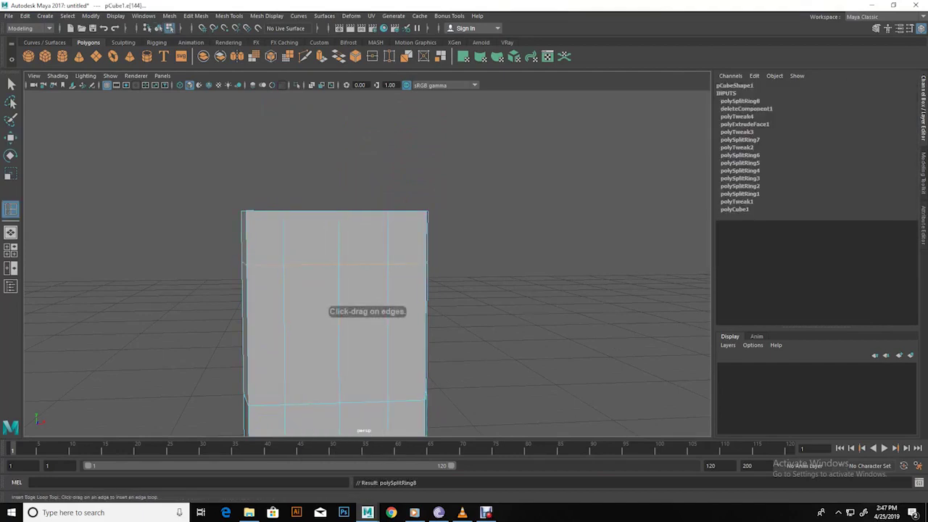
Add three more horizontal edge loops across the taller tooth
click(283, 324)
alt+drag(282, 324, 348, 420)
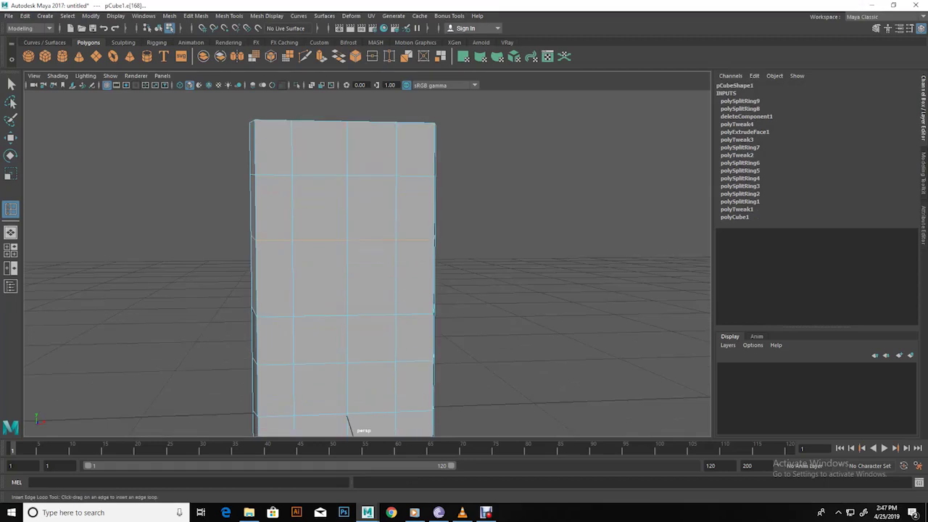
click(348, 419)
scroll(348, 419, up, 2)
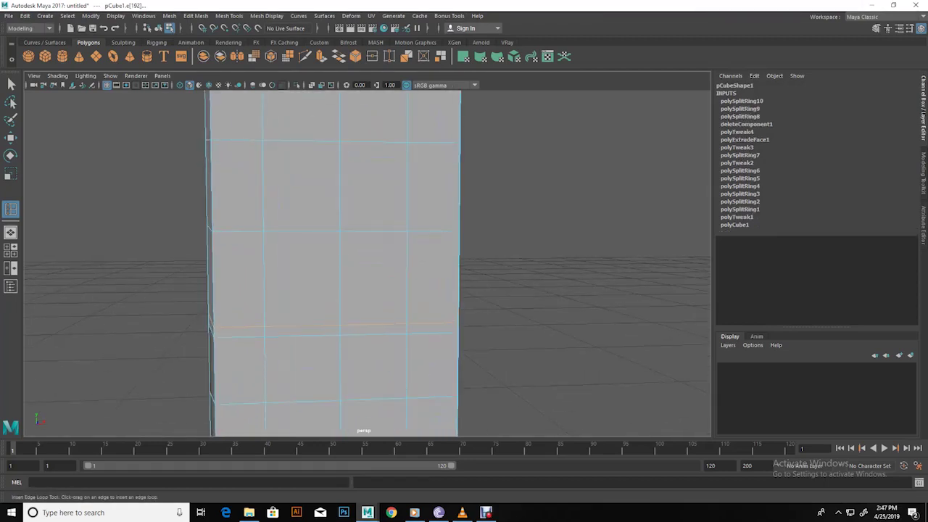
click(334, 321)
key(w)
alt+drag(333, 321, 392, 319)
key(r)
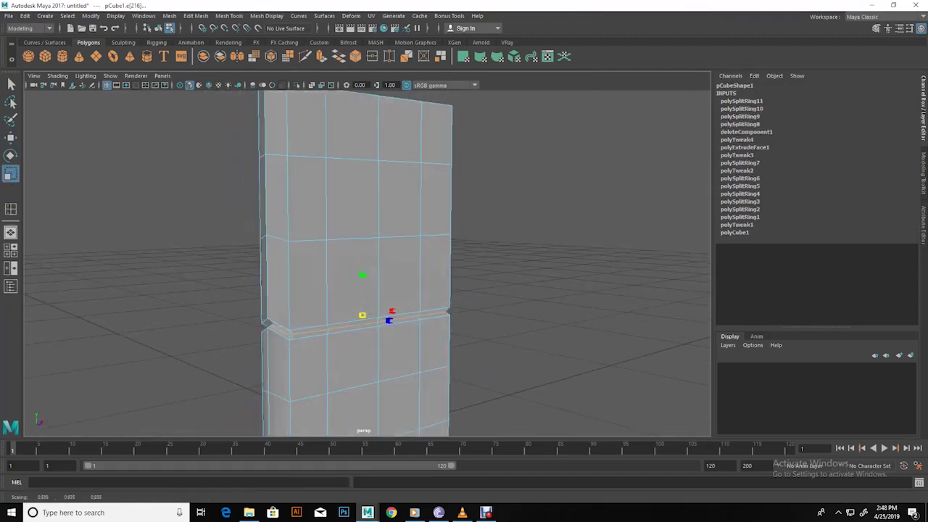
Check the smooth preview, then select the middle row of upper-block vertices
key(3)
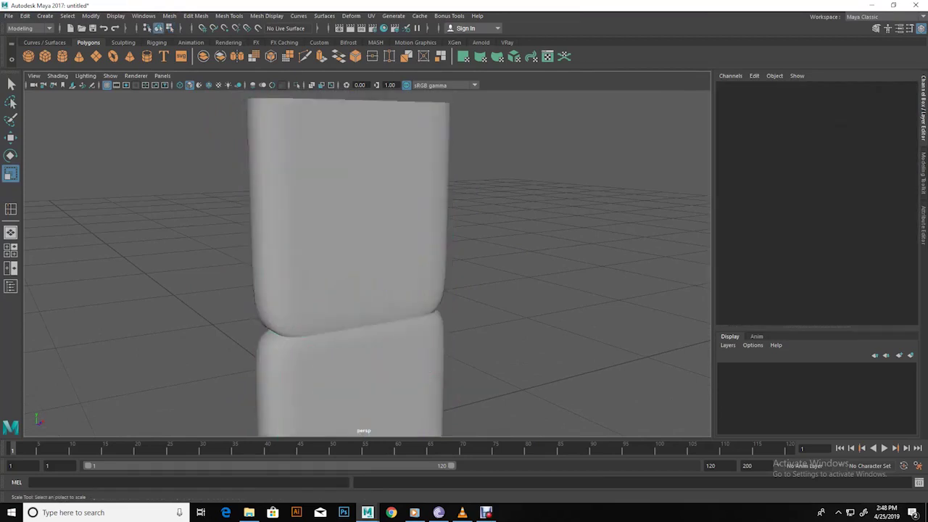
alt+drag(440, 312, 406, 312)
click(333, 217)
key(1)
scroll(333, 239, up, 3)
alt+drag(334, 240, 377, 240)
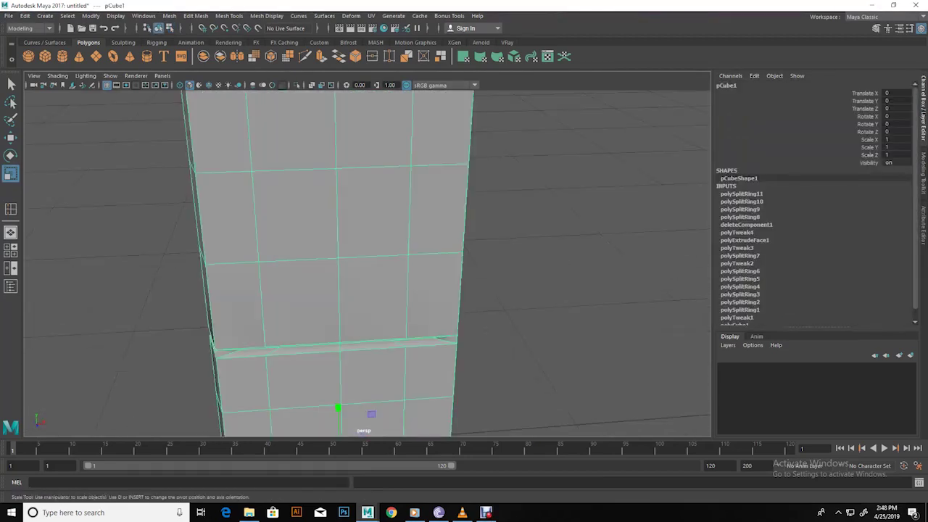
key(F9)
mouse_move(407, 271)
mouse_down()
mouse_move(471, 276)
mouse_move(362, 261)
mouse_move(391, 261)
mouse_up()
Narrow the selected upper vertices to 0.788 along X and preview the tooth smoothed
key(w)
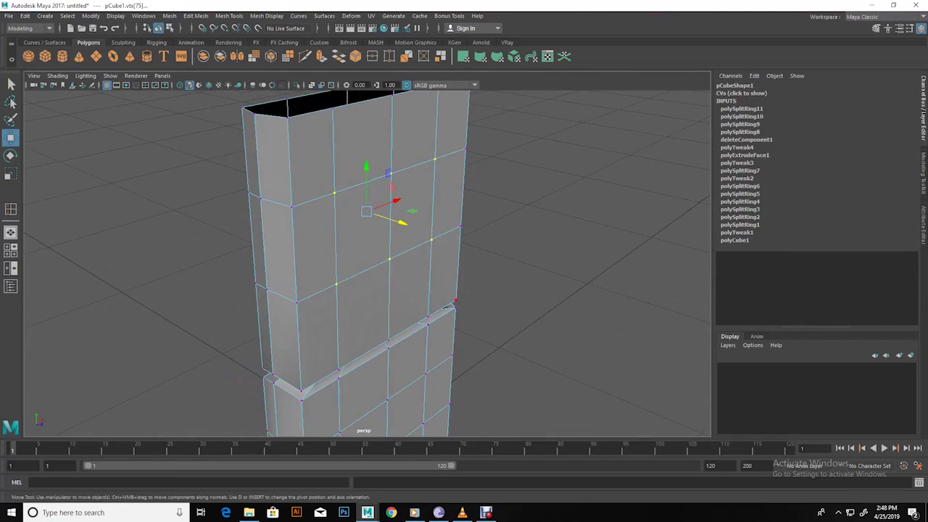
mouse_move(406, 261)
alt+mouse_down()
mouse_move(362, 261)
mouse_move(406, 250)
alt+mouse_up()
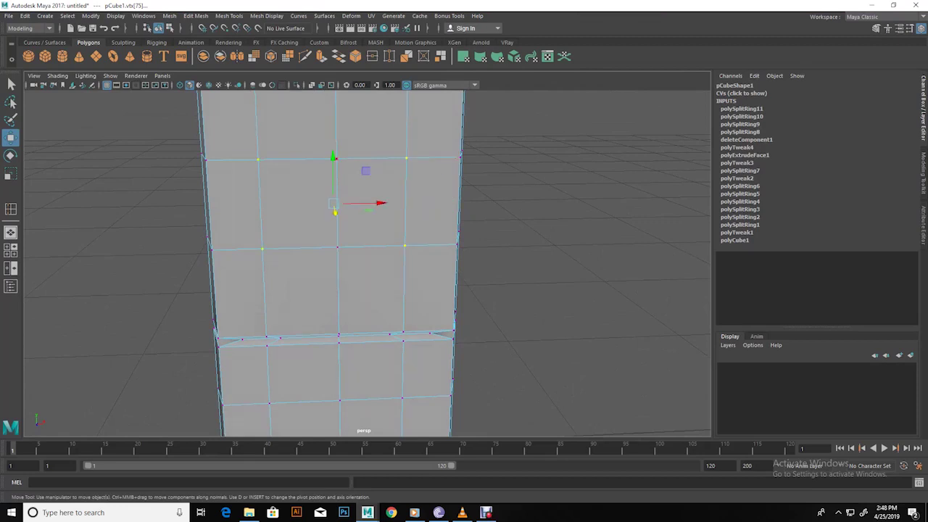
key(r)
mouse_move(381, 203)
mouse_down()
mouse_move(368, 203)
mouse_move(433, 251)
mouse_move(355, 424)
mouse_move(326, 391)
mouse_move(312, 290)
mouse_up()
key(w)
key(3)
click(507, 326)
Select the vertices of the tooth's lower block for adjustment
click(341, 290)
key(F9)
drag(390, 384, 390, 385)
mouse_move(390, 384)
alt+mouse_down()
mouse_move(456, 362)
mouse_move(421, 362)
mouse_move(471, 366)
mouse_move(413, 366)
alt+mouse_up()
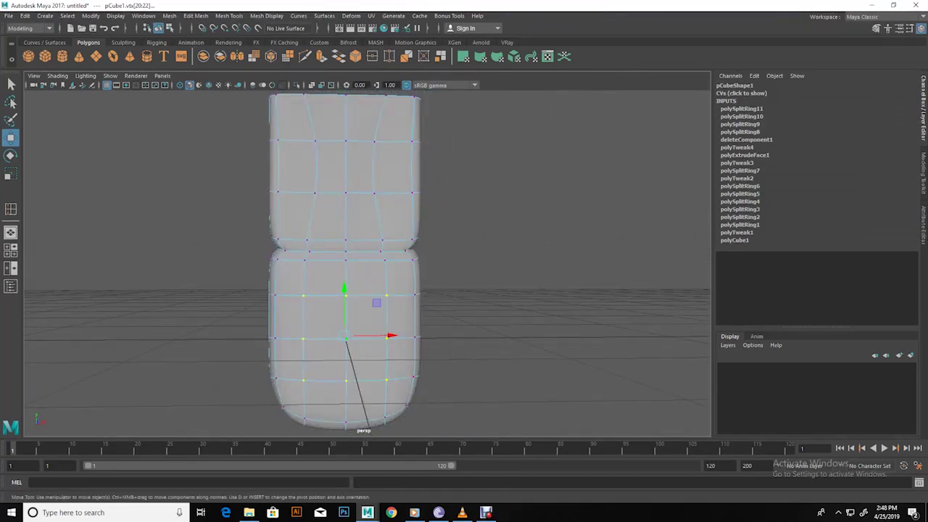
Delete a strip of side faces running up the tooth column to its top
mouse_move(413, 366)
alt+mouse_down()
mouse_move(435, 363)
mouse_move(426, 362)
alt+mouse_up()
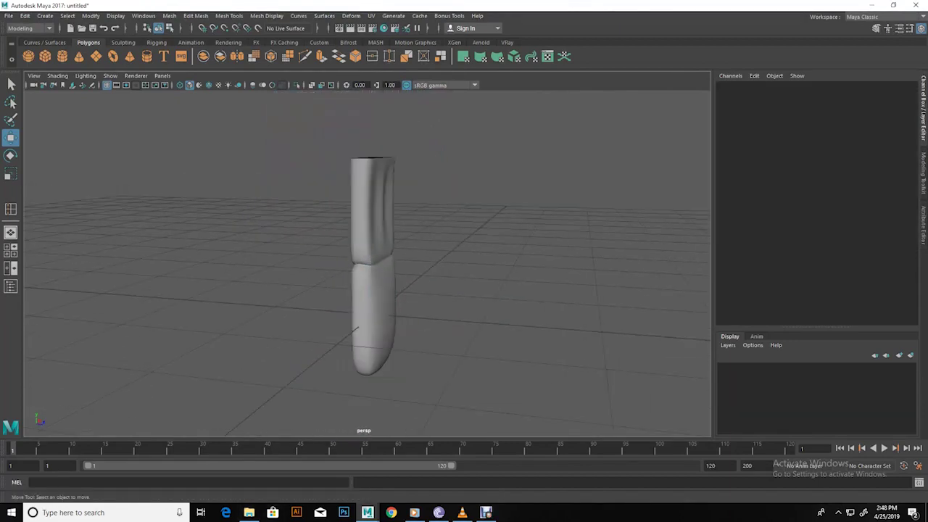
alt+drag(369, 290, 391, 290)
mouse_move(370, 290)
alt+right_down()
mouse_move(406, 290)
mouse_move(341, 290)
alt+right_up()
click(341, 290)
alt+drag(340, 290, 312, 294)
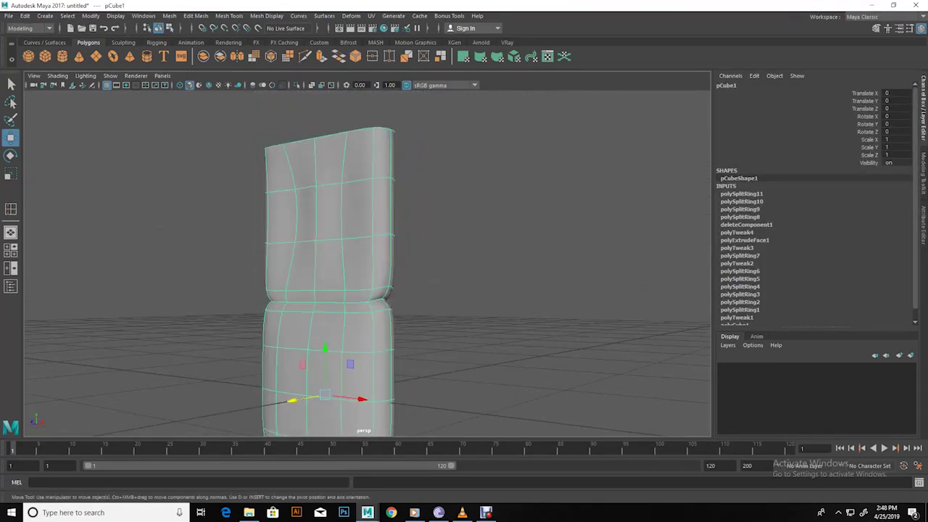
key(F11)
click(362, 308)
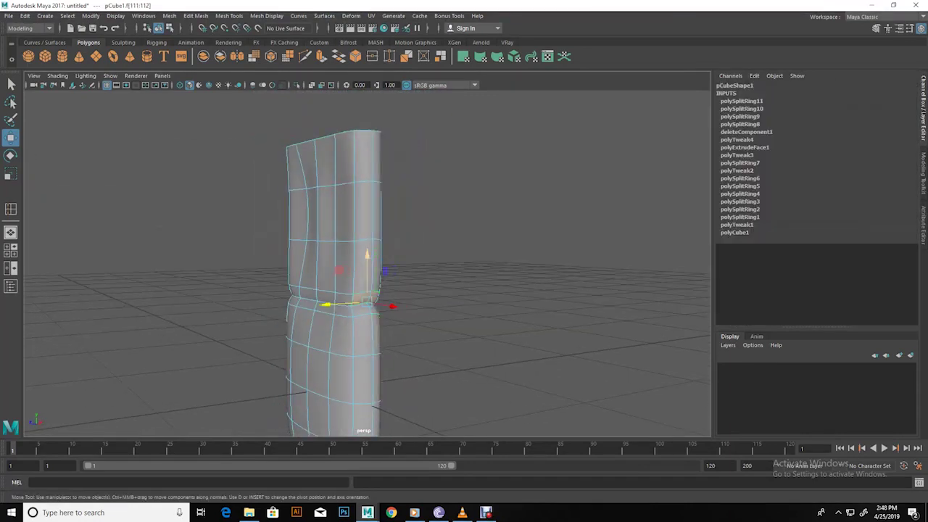
click(362, 264)
mouse_move(370, 290)
alt+mouse_down()
mouse_move(341, 290)
mouse_move(356, 275)
alt+mouse_up()
shift+click(362, 243)
shift+click(363, 158)
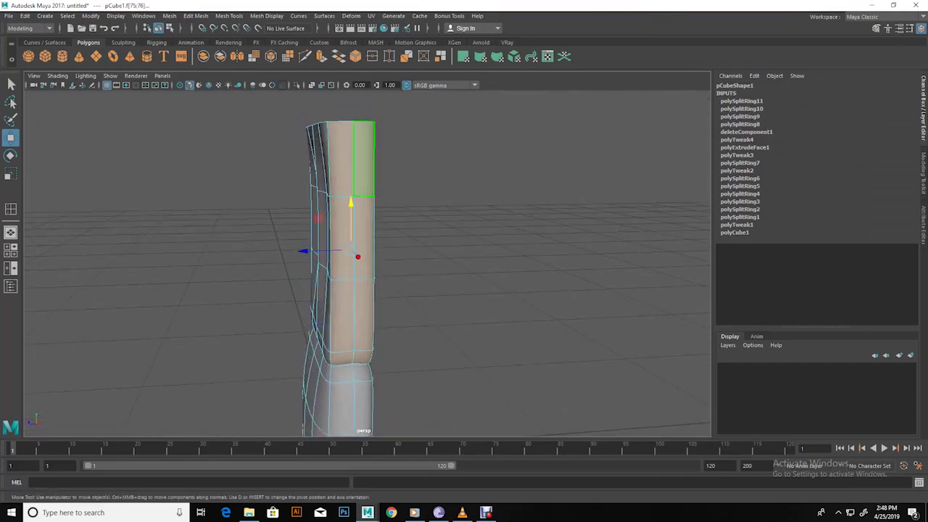
key(Delete)
Delete another column face and six front faces, leaving the tooth a hollow shell
alt+drag(363, 337, 406, 348)
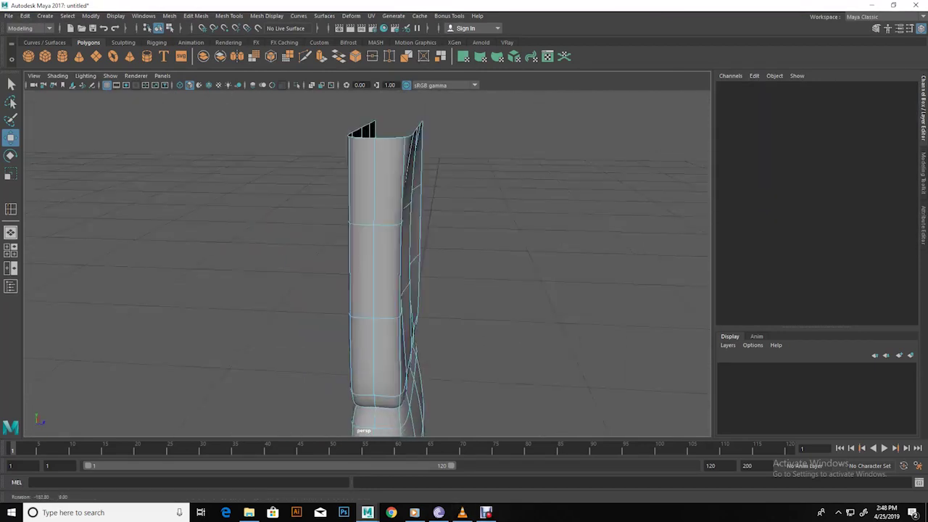
click(391, 378)
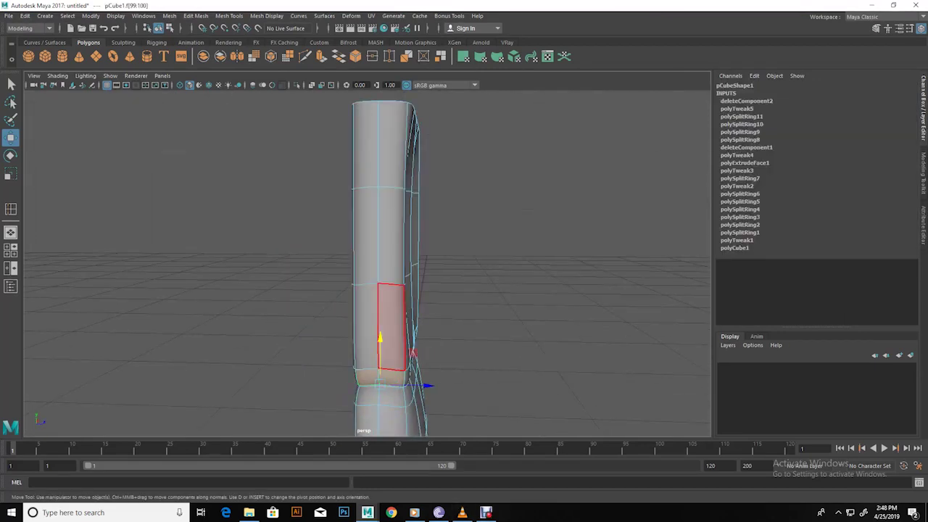
key(Delete)
click(391, 334)
shift+click(366, 334)
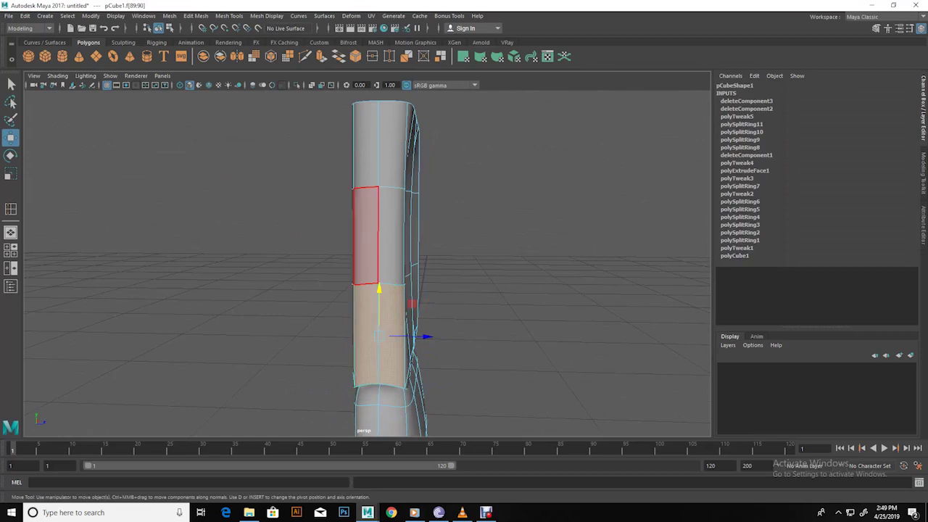
shift+click(366, 232)
shift+click(392, 232)
shift+click(391, 145)
shift+click(362, 145)
key(Delete)
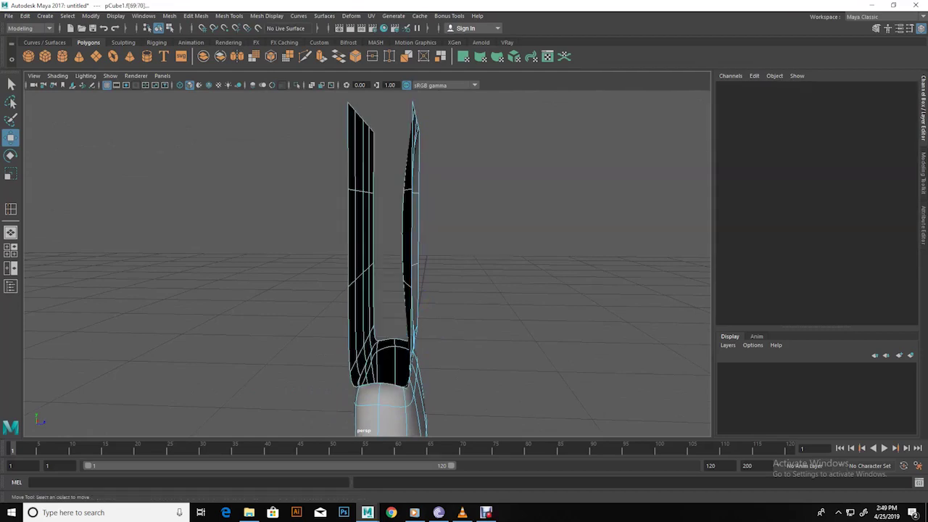
Change the viewport lighting setting, reselect the tooth and duplicate it
alt+drag(312, 275, 373, 290)
click(373, 290)
click(84, 75)
click(108, 143)
mouse_move(109, 143)
alt+mouse_down()
mouse_move(347, 404)
mouse_move(319, 384)
mouse_move(341, 426)
alt+mouse_up()
click(507, 341)
click(319, 385)
key(ctrl+d)
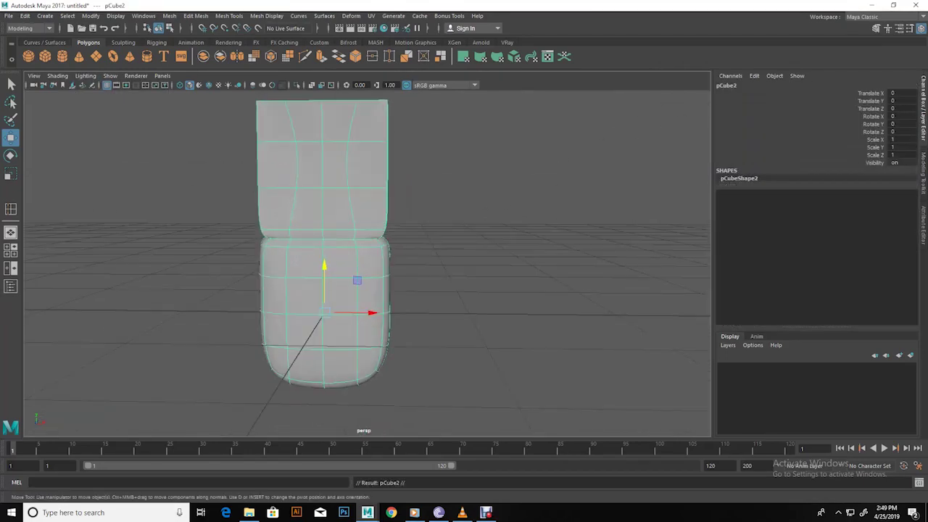
Move the copy left and squash a row of the original's vertices to 0.584 along Z
drag(366, 311, 194, 311)
click(324, 313)
alt+drag(324, 313, 315, 336)
key(F9)
mouse_move(239, 359)
mouse_down()
mouse_move(398, 427)
mouse_move(377, 348)
mouse_up()
key(r)
drag(316, 151, 319, 218)
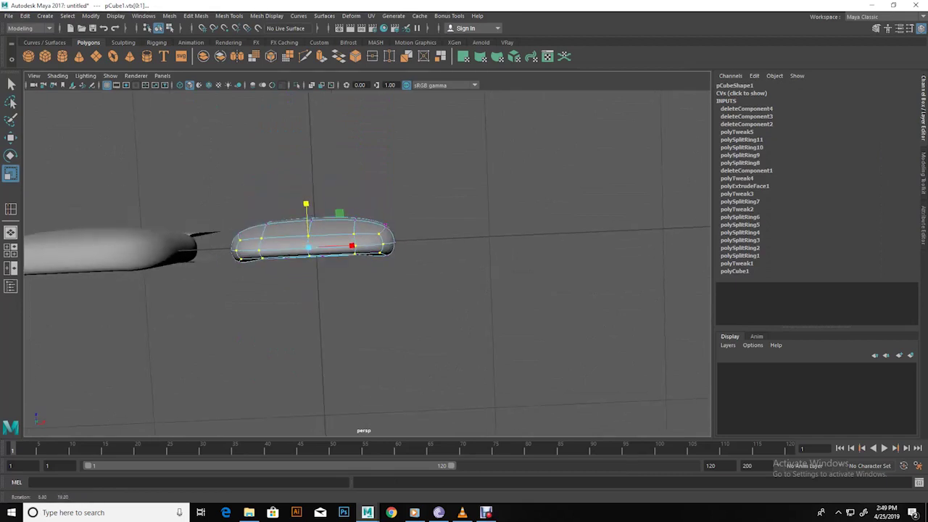
key(F8)
click(434, 326)
Duplicate the right-hand tooth and rotate the copy 6.78 degrees around Y beside it
alt+drag(435, 327, 406, 290)
alt+drag(362, 254, 362, 181)
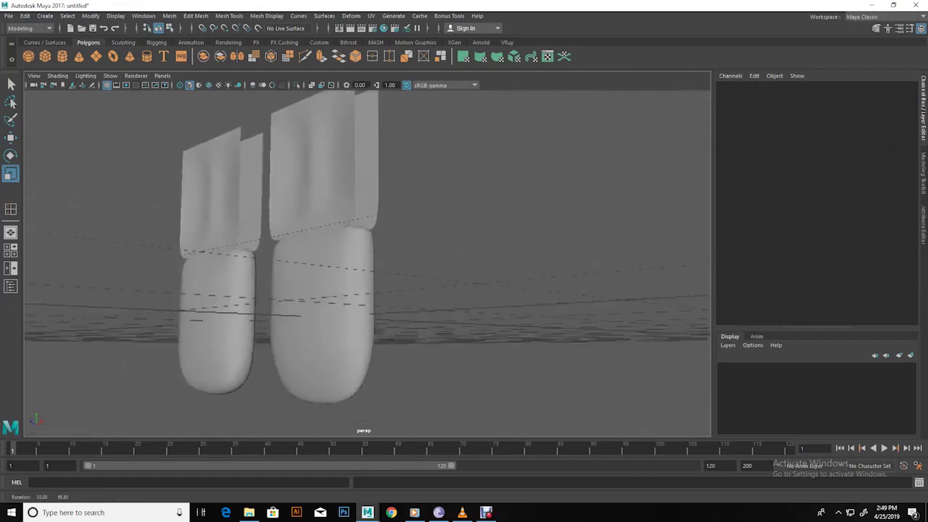
click(319, 304)
mouse_move(319, 305)
alt+mouse_down()
mouse_move(477, 319)
mouse_move(464, 290)
alt+mouse_up()
key(ctrl+d)
key(w)
key(e)
mouse_move(457, 332)
mouse_down()
mouse_move(437, 329)
mouse_move(435, 341)
mouse_move(406, 326)
mouse_move(362, 276)
mouse_up()
key(w)
shift+click(348, 232)
key(space)
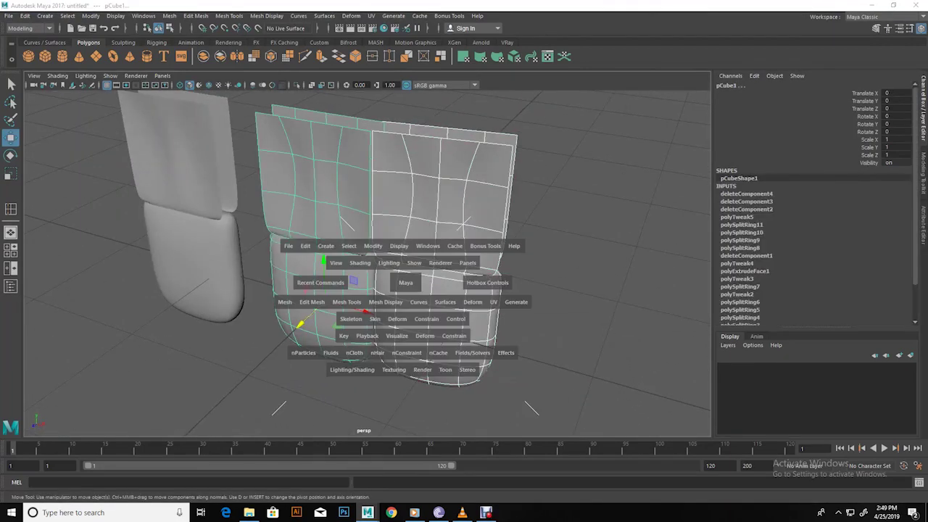
Combine the two selected teeth into one mesh, pCube4, and pick the top-centre seam vertex
drag(285, 301, 319, 121)
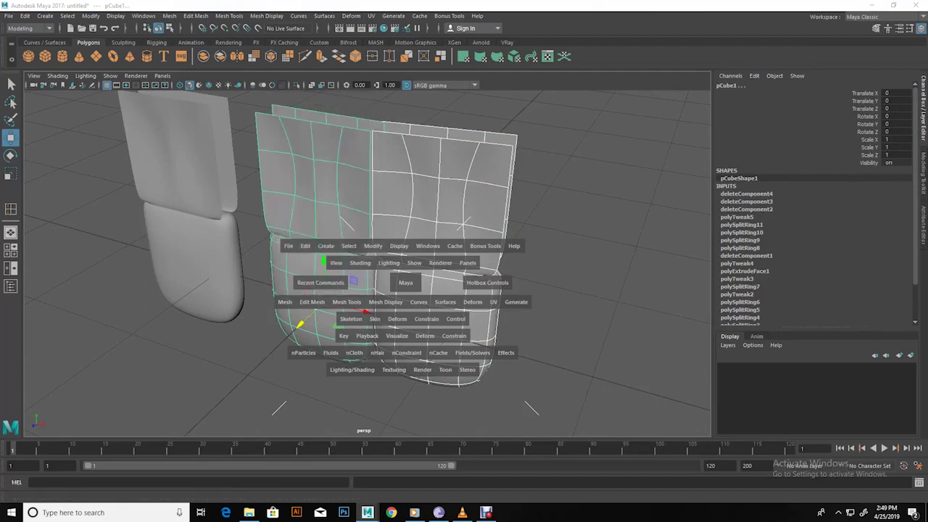
alt+drag(385, 254, 368, 261)
key(F9)
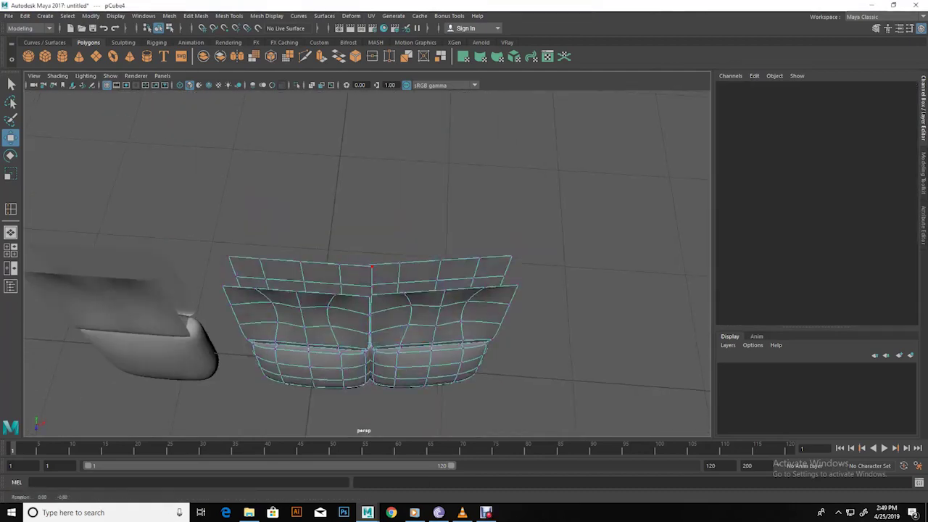
click(368, 261)
scroll(368, 261, up, 3)
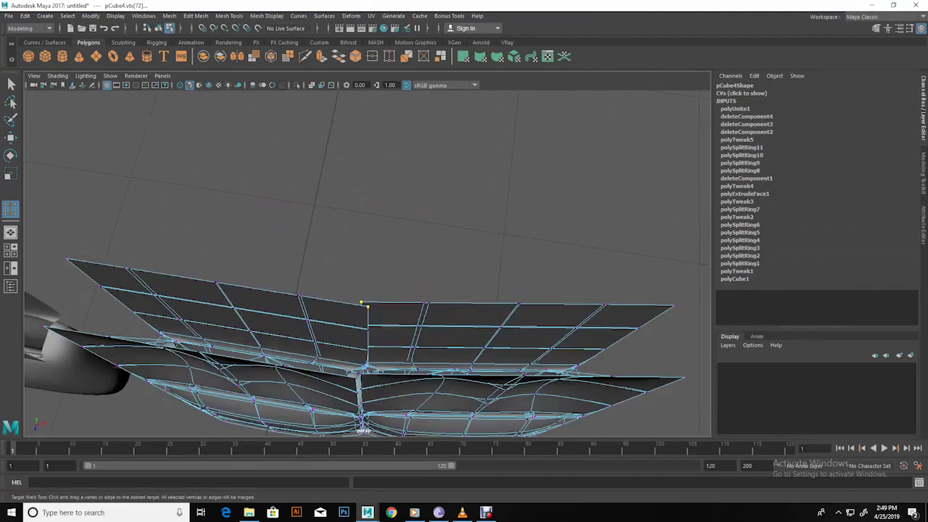
scroll(363, 290, up, 3)
scroll(355, 217, up, 2)
key(w)
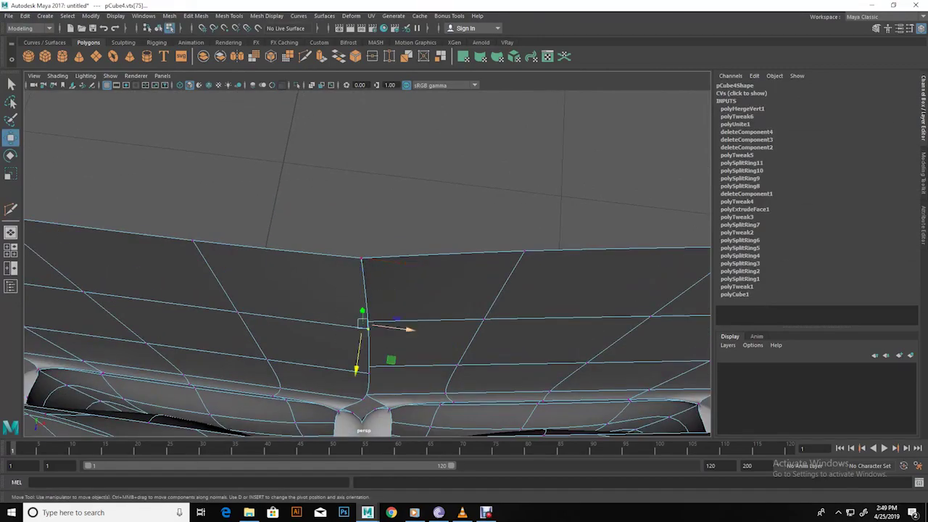
Merge the first seam vertex pair and the vertices at the top of the bump
alt+drag(363, 290, 406, 217)
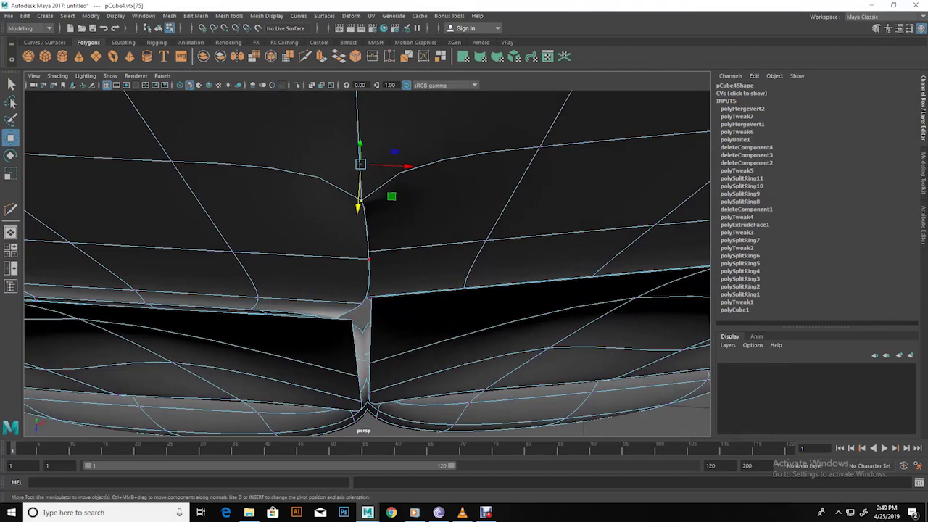
shift+right_drag(395, 209, 397, 246)
shift+right_drag(395, 209, 412, 200)
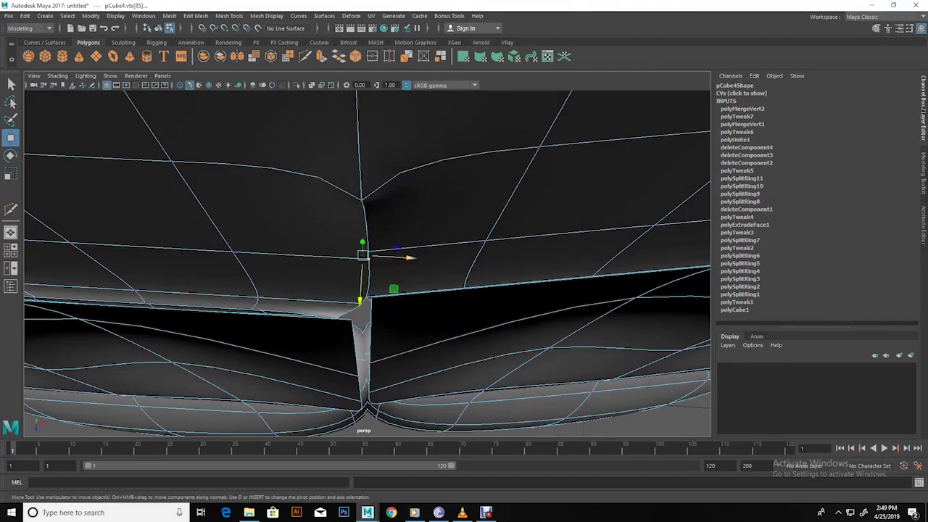
alt+drag(435, 290, 471, 261)
alt+drag(435, 290, 406, 239)
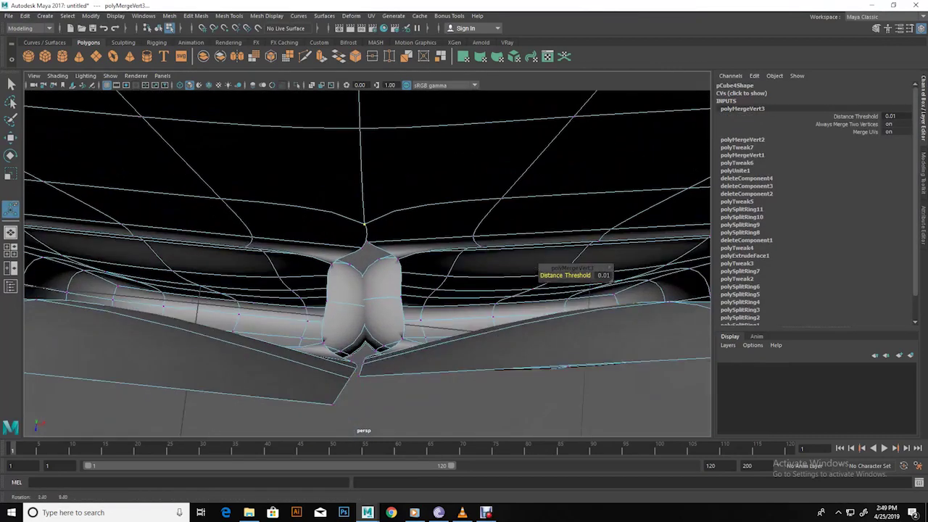
click(391, 232)
shift+right_click(391, 232)
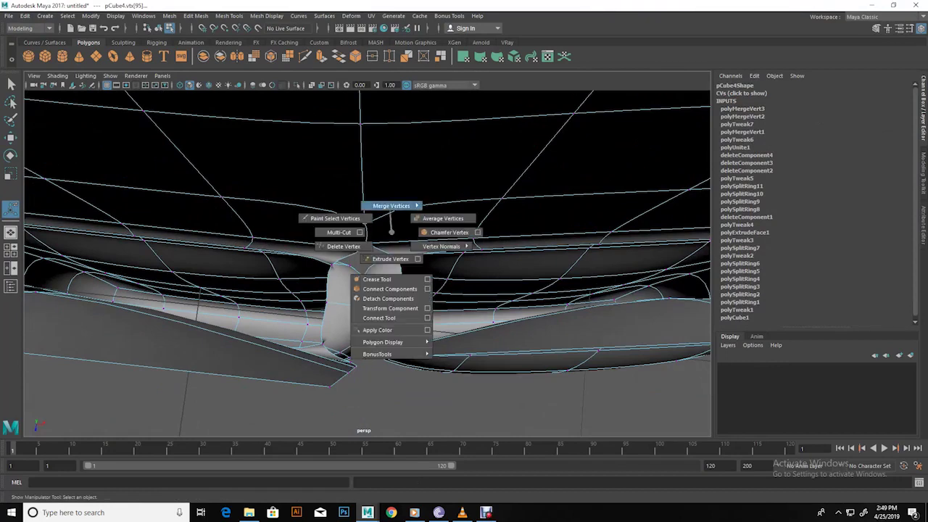
shift+right_drag(391, 206, 385, 165)
Merge the top seam vertex pairs and the vertices around the central bulge
scroll(367, 261, up, 5)
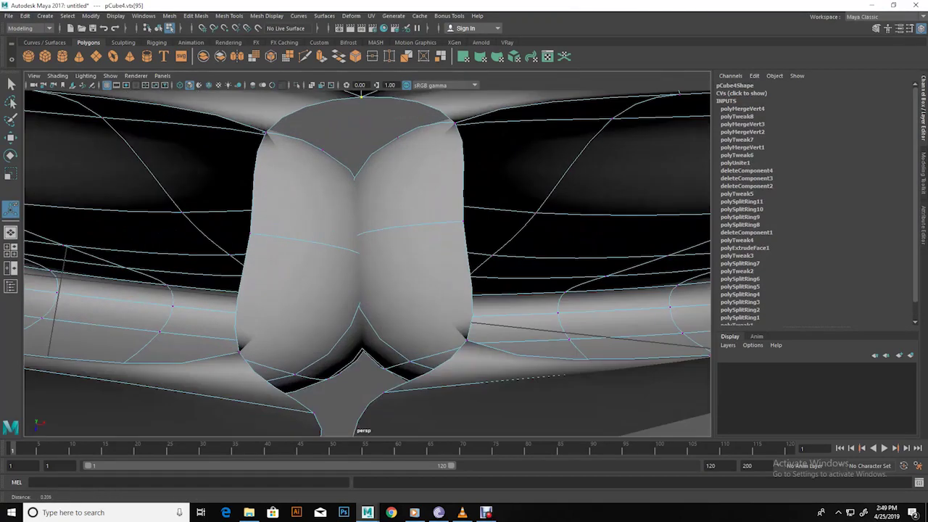
scroll(367, 261, down, 1)
scroll(367, 261, down, 1)
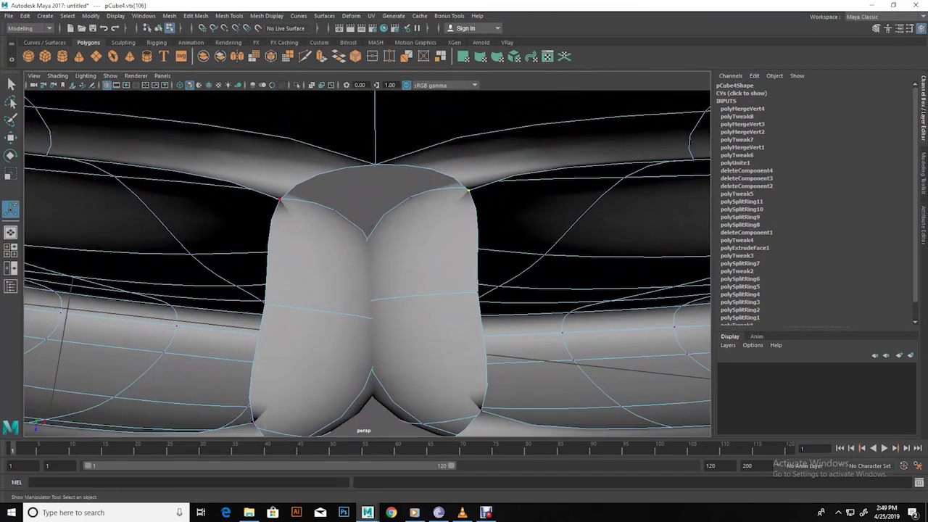
alt+drag(367, 261, 367, 217)
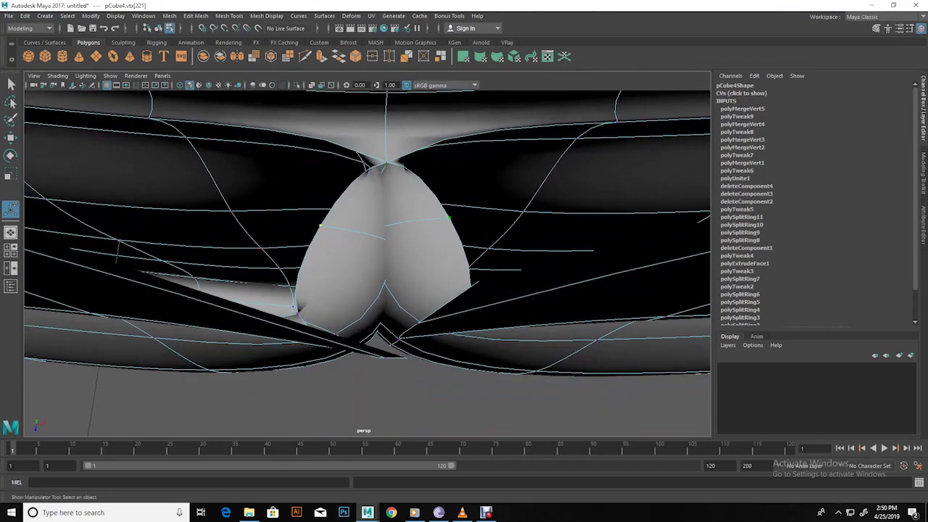
alt+drag(367, 261, 367, 217)
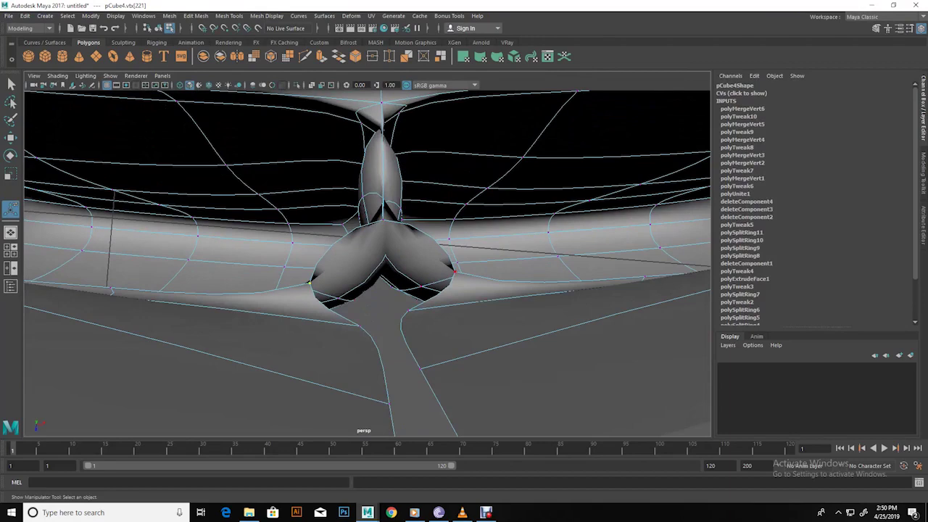
key(ctrl+m)
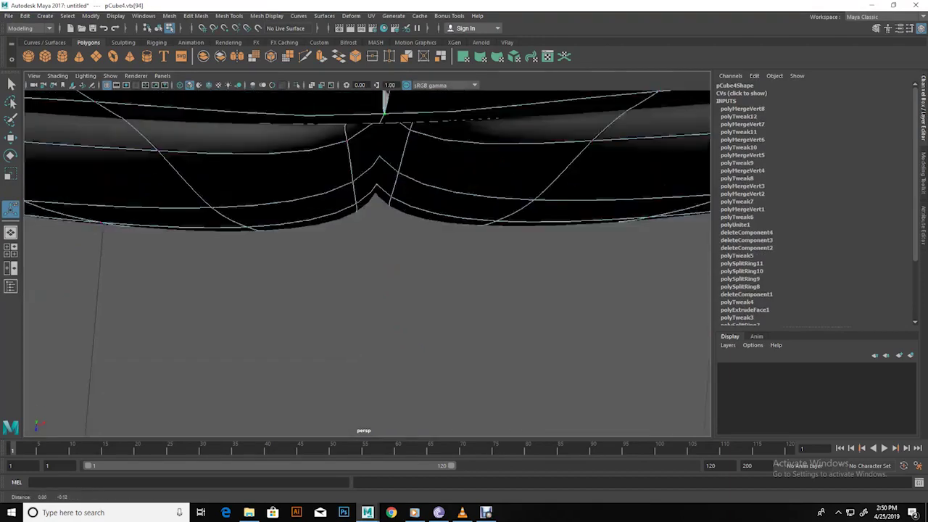
Weld the remaining lower seam vertices, then return to object mode
mouse_move(377, 290)
alt+mouse_down()
mouse_move(374, 93)
mouse_move(374, 102)
alt+mouse_up()
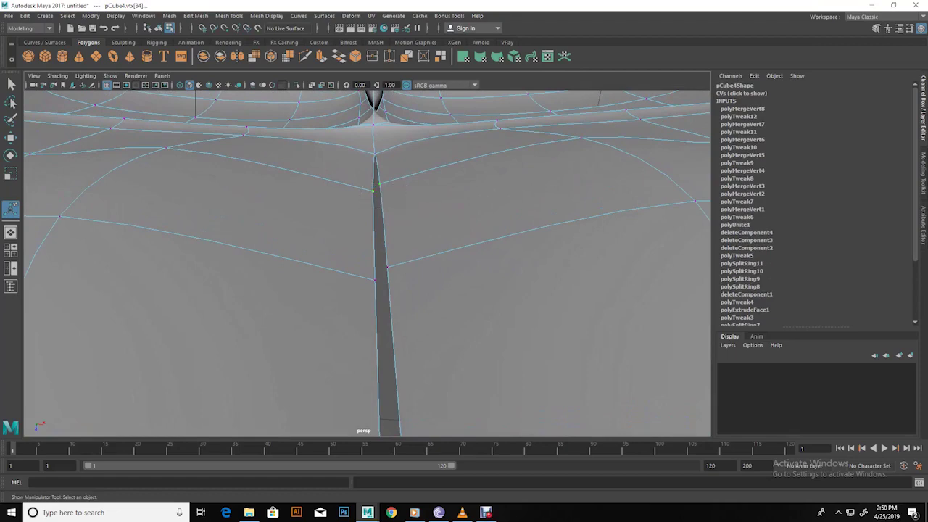
key(ctrl+m)
key(ctrl+m)
mouse_move(374, 101)
alt+mouse_down()
mouse_move(374, 189)
mouse_move(450, 188)
mouse_move(363, 232)
mouse_move(334, 206)
mouse_move(334, 225)
alt+mouse_up()
scroll(363, 254, down, 5)
key(F8)
key(q)
key(F9)
scroll(315, 217, up, 2)
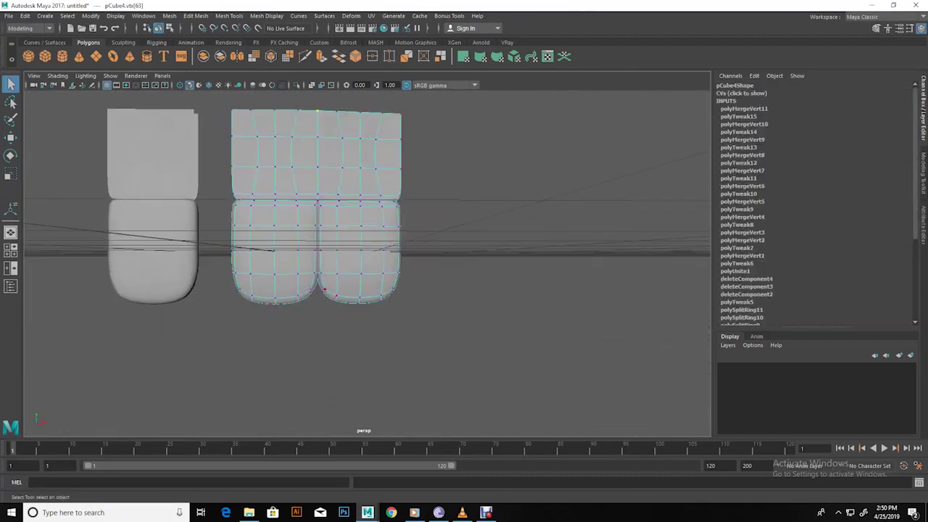
key(w)
key(F8)
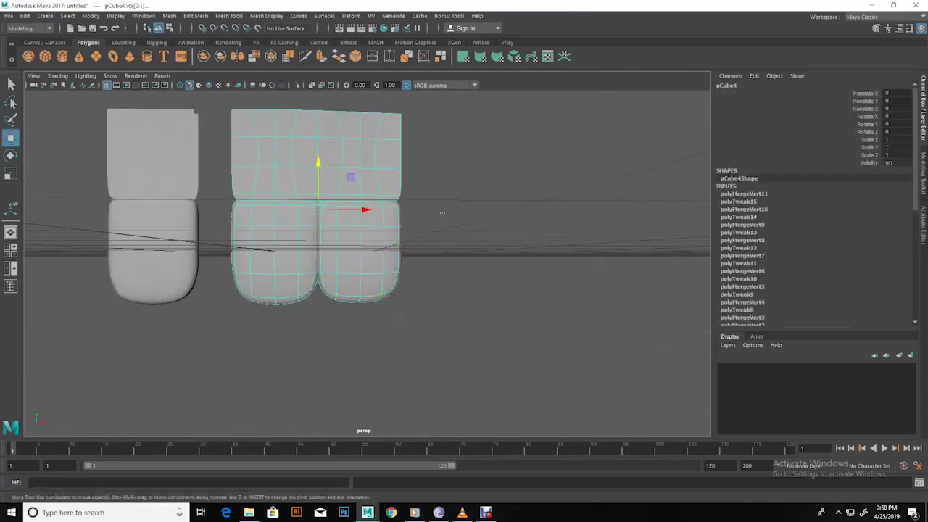
Select the single tooth copy and move it to the right end of the upper row
click(441, 209)
alt+drag(441, 209, 464, 218)
click(203, 218)
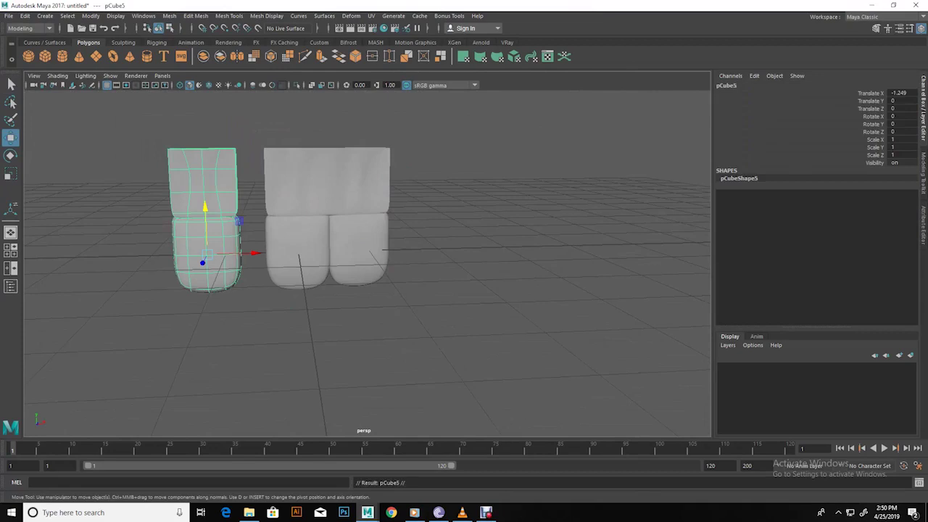
mouse_move(247, 253)
mouse_down()
mouse_move(455, 253)
mouse_move(406, 181)
mouse_up()
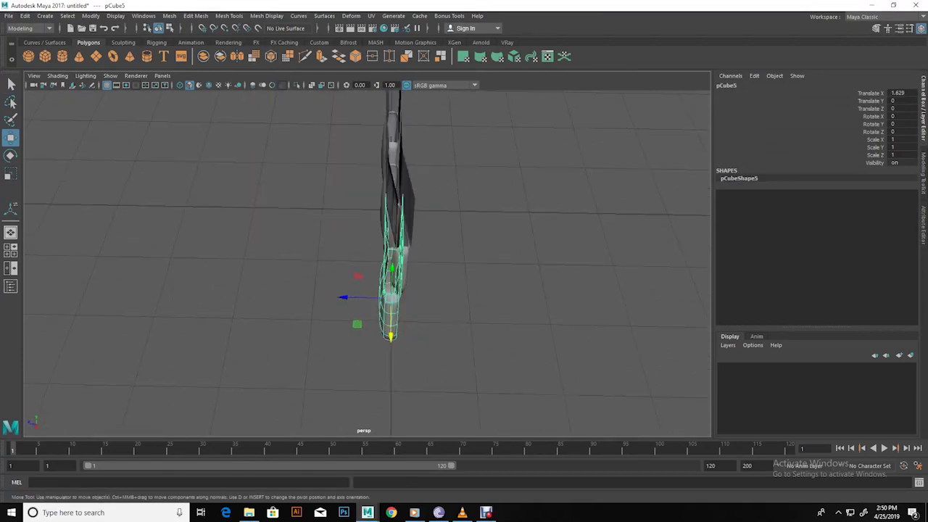
drag(346, 298, 341, 297)
Turn the tooth copy inward to about 40.8° in Y and push it back to Z -0.415
key(e)
mouse_move(406, 181)
alt+mouse_down()
mouse_move(435, 258)
mouse_move(449, 257)
mouse_move(406, 217)
mouse_move(421, 210)
alt+mouse_up()
key(w)
mouse_move(417, 268)
mouse_down()
mouse_move(414, 277)
mouse_move(427, 218)
mouse_up()
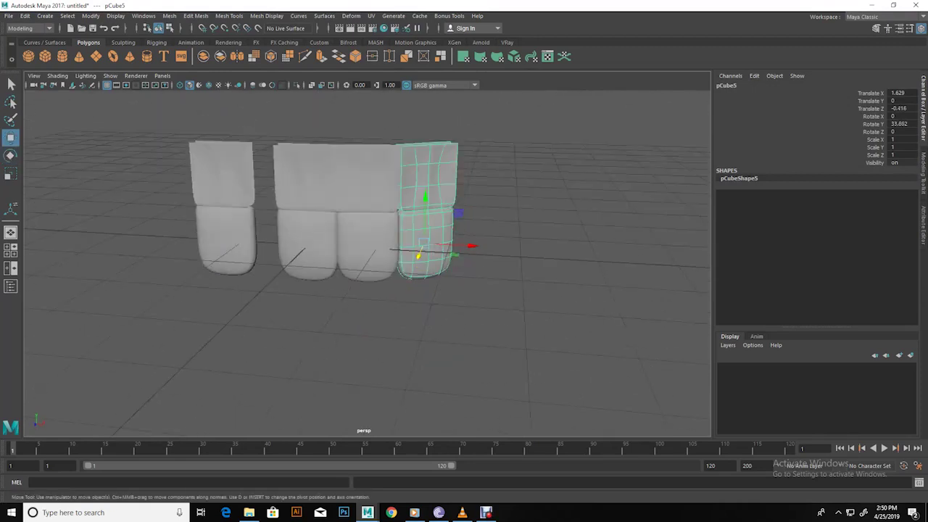
key(e)
mouse_move(415, 255)
mouse_down()
mouse_move(422, 254)
mouse_move(420, 269)
mouse_move(423, 217)
mouse_up()
key(w)
key(F9)
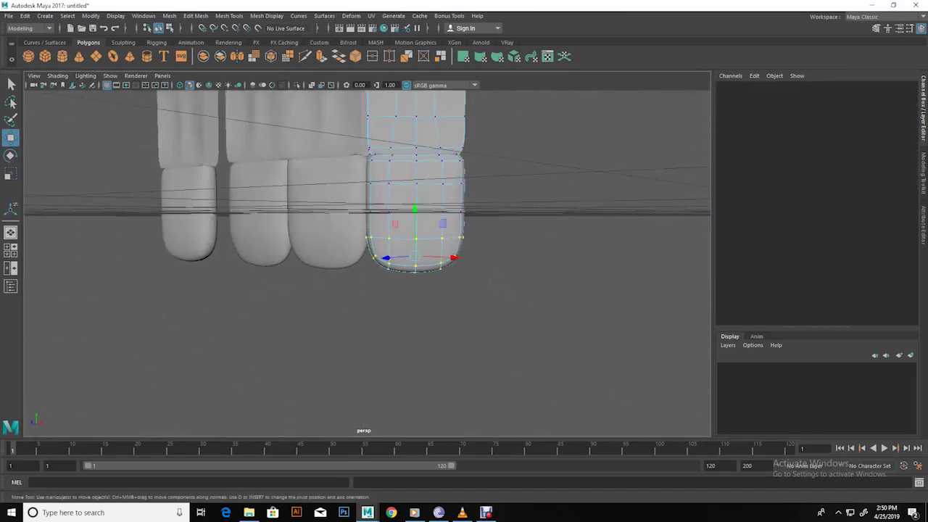
Scale the tooth's bottom vertex row inward to narrow its tip
drag(359, 232, 472, 279)
key(r)
drag(414, 256, 410, 256)
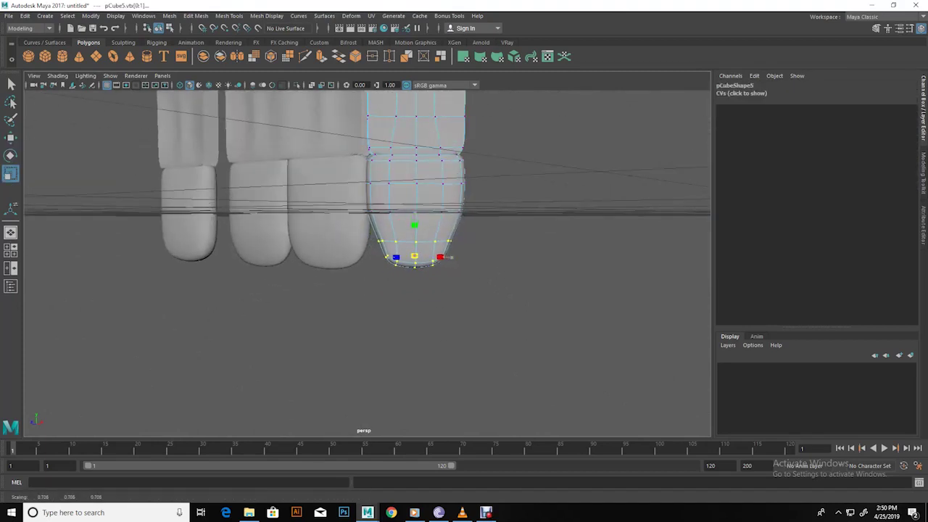
drag(325, 202, 497, 244)
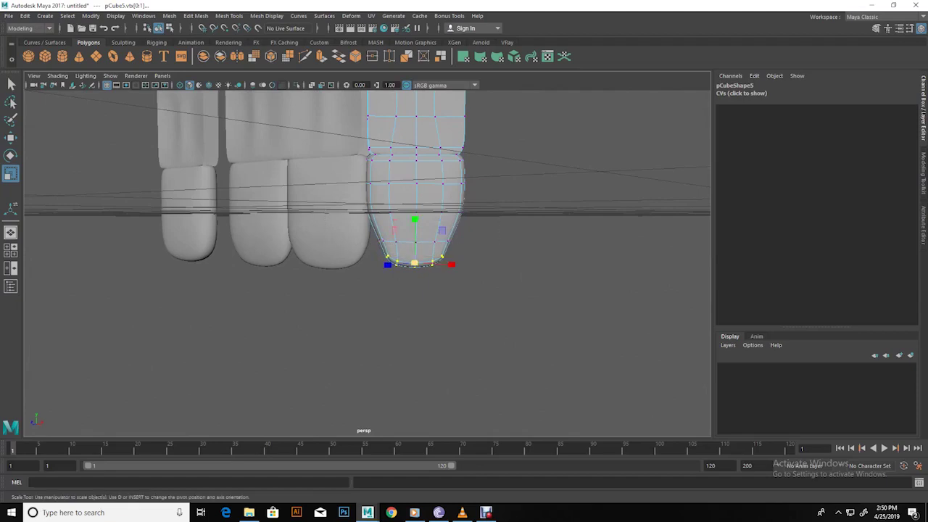
mouse_move(421, 305)
alt+mouse_down()
mouse_move(406, 290)
mouse_move(435, 290)
alt+mouse_up()
Clear the vertex selection, reframe all the teeth, and select the right-end tooth
click(551, 340)
alt+drag(551, 341, 508, 305)
alt+right_drag(507, 305, 537, 305)
alt+right_drag(406, 266, 377, 266)
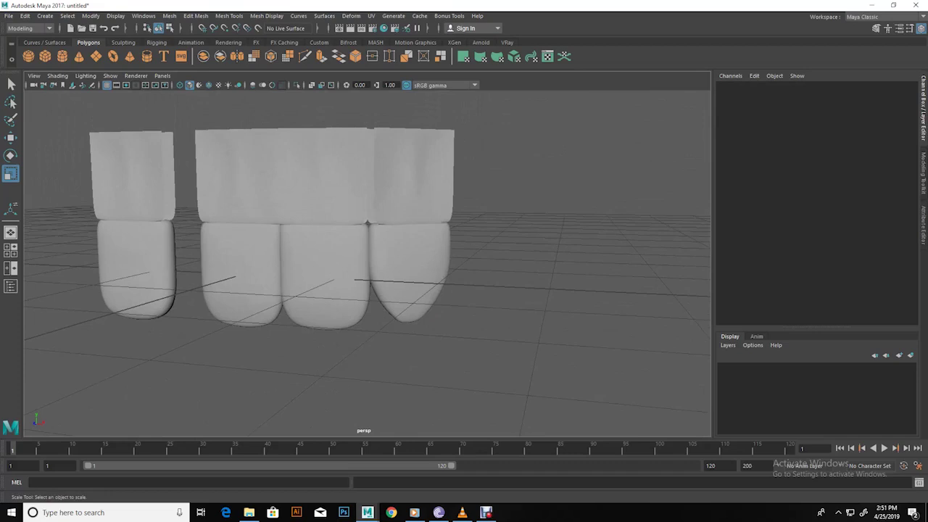
mouse_move(384, 267)
alt+mouse_down()
mouse_move(442, 269)
mouse_move(366, 275)
alt+mouse_up()
click(409, 268)
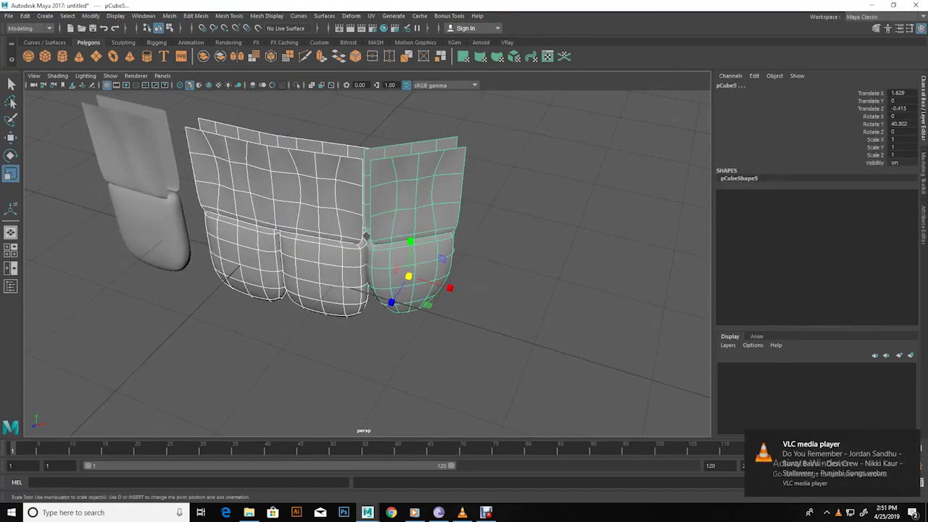
Combine the selected upper teeth into one mesh, pCube6, with Mesh > Combine
key(space)
click(246, 289)
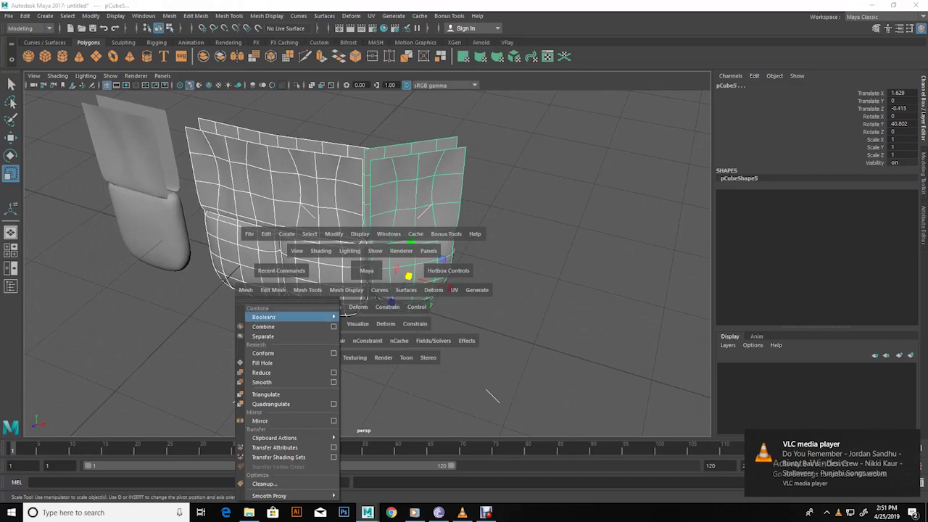
mouse_move(367, 275)
alt+mouse_down()
mouse_move(405, 290)
mouse_move(362, 261)
alt+mouse_up()
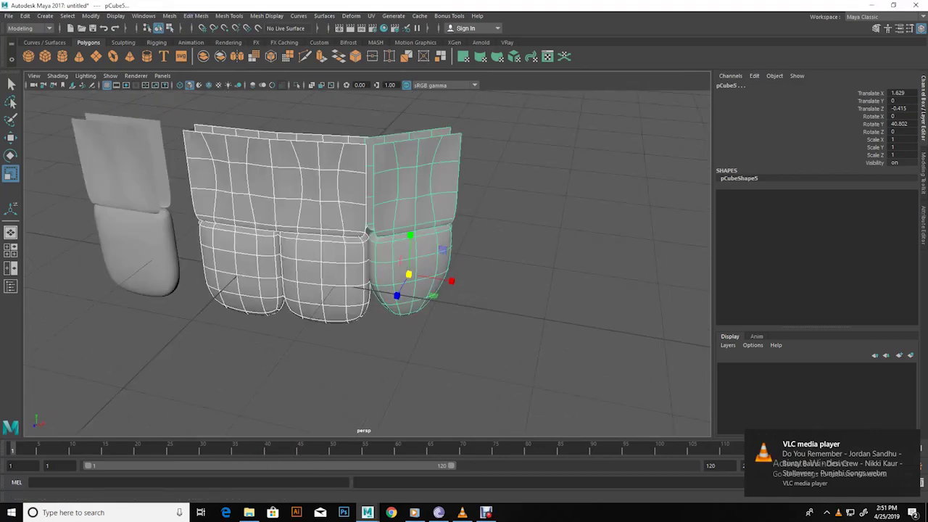
click(169, 15)
click(185, 41)
alt+right_drag(362, 261, 406, 246)
mouse_move(406, 246)
alt+mouse_down()
mouse_move(377, 275)
mouse_move(374, 297)
alt+mouse_up()
Zoom in on the centre seam and merge its first vertices into their neighbours
key(F9)
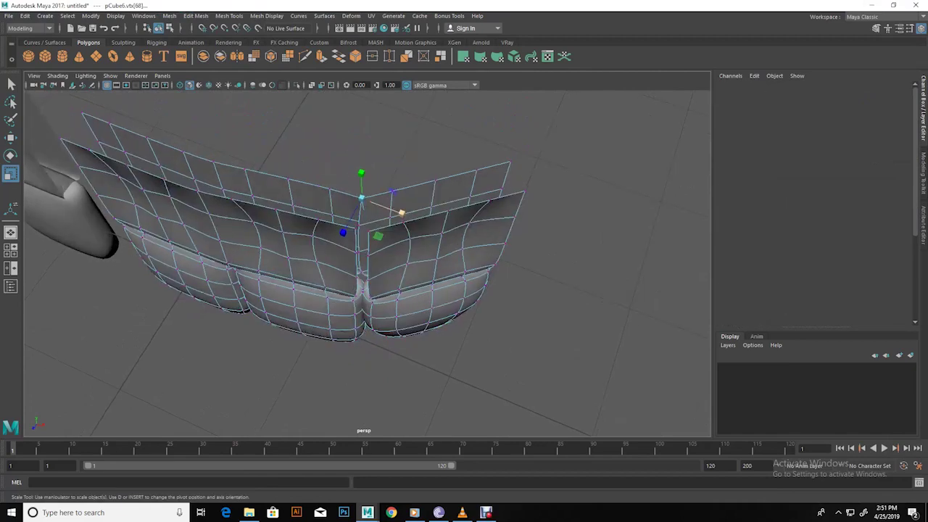
scroll(355, 181, up, 2)
scroll(356, 181, up, 3)
scroll(355, 181, up, 3)
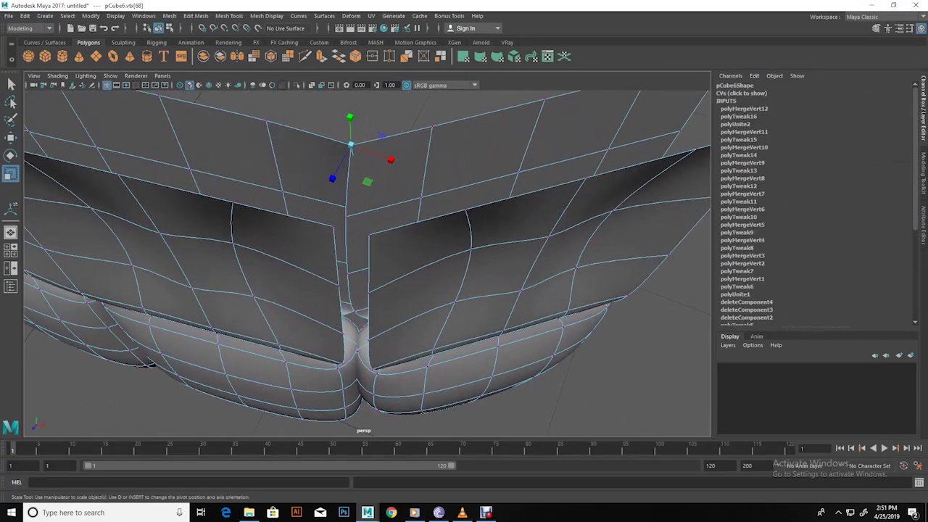
click(508, 108)
alt+drag(406, 218, 450, 261)
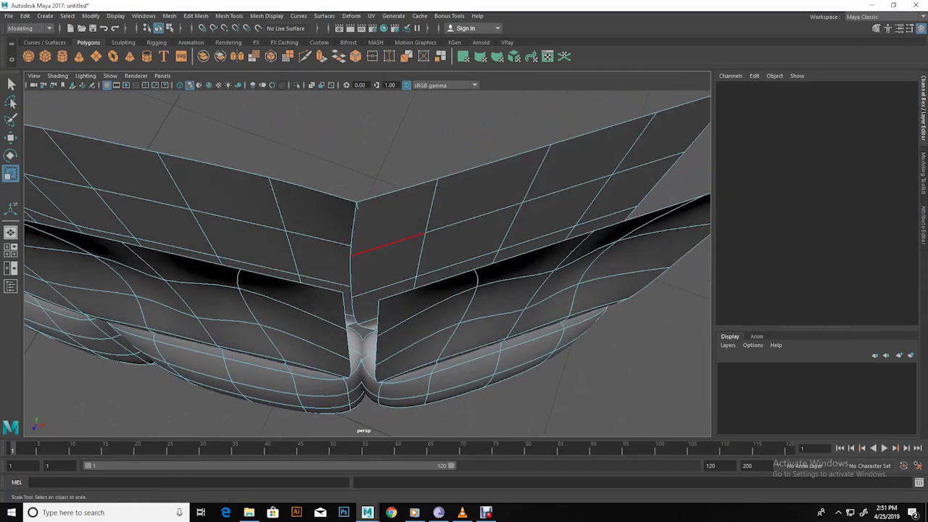
right_drag(390, 217, 362, 212)
alt+drag(363, 217, 406, 188)
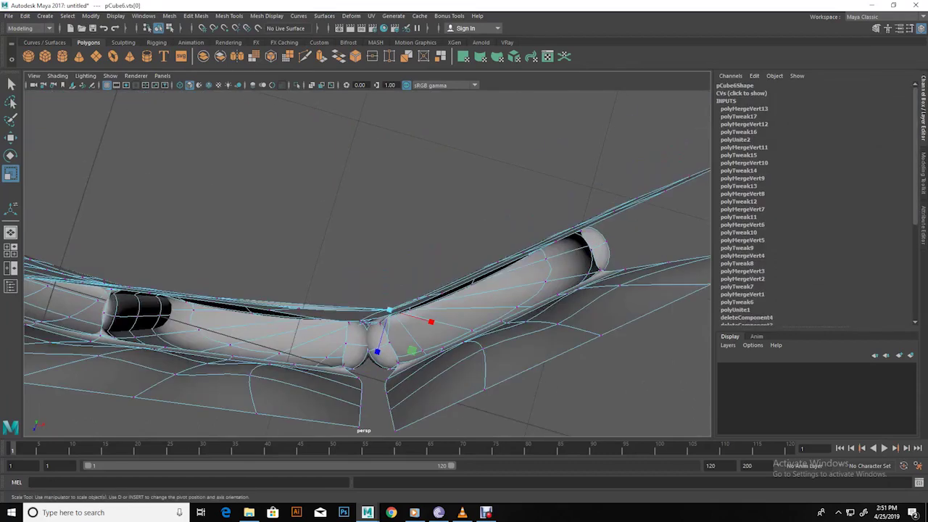
mouse_move(362, 254)
alt+mouse_down()
mouse_move(391, 232)
mouse_move(406, 246)
alt+mouse_up()
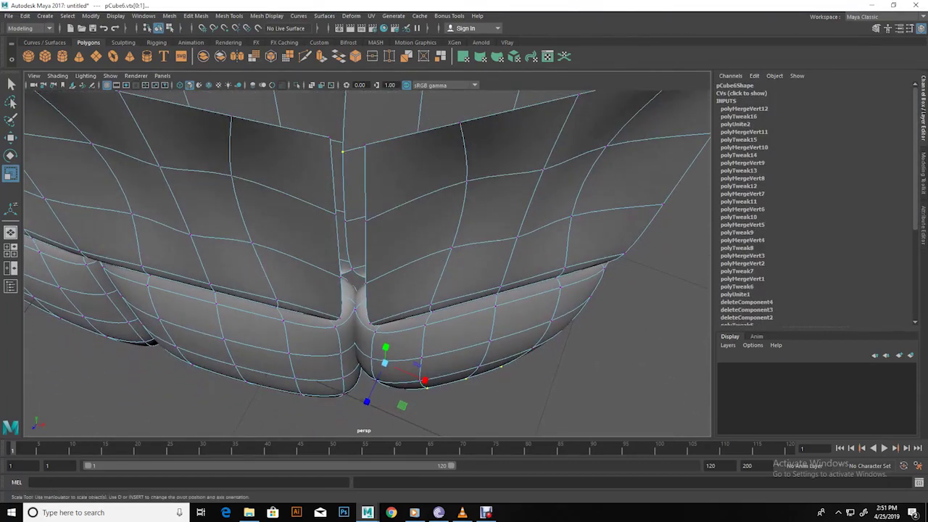
drag(341, 130, 361, 161)
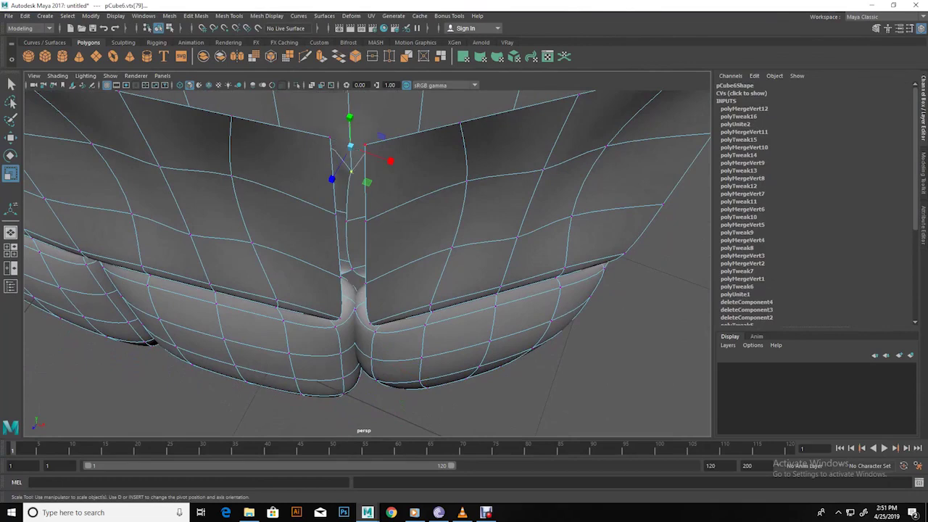
alt+drag(362, 254, 377, 239)
drag(352, 187, 353, 211)
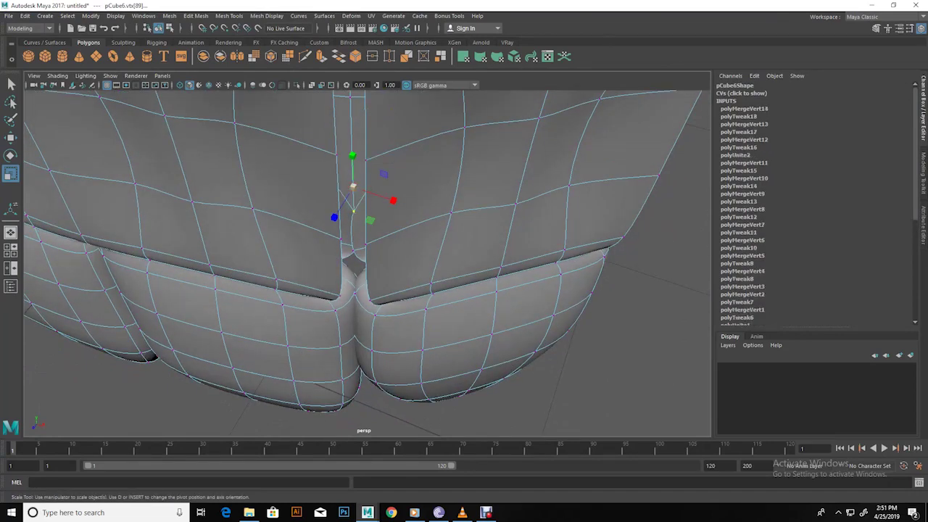
In wireframe, merge the next seam vertex into its neighbour
key(5)
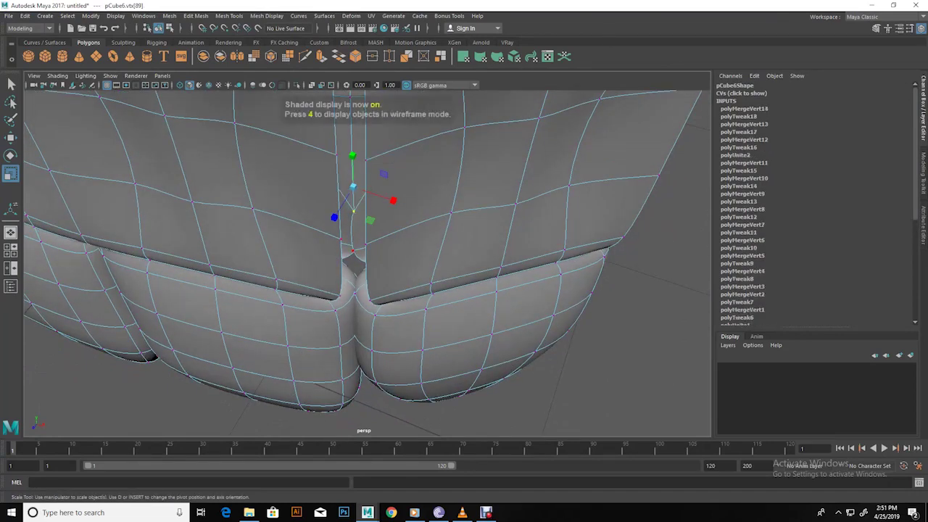
key(4)
mouse_move(362, 254)
alt+mouse_down()
mouse_move(377, 239)
mouse_move(353, 259)
mouse_move(347, 226)
alt+mouse_up()
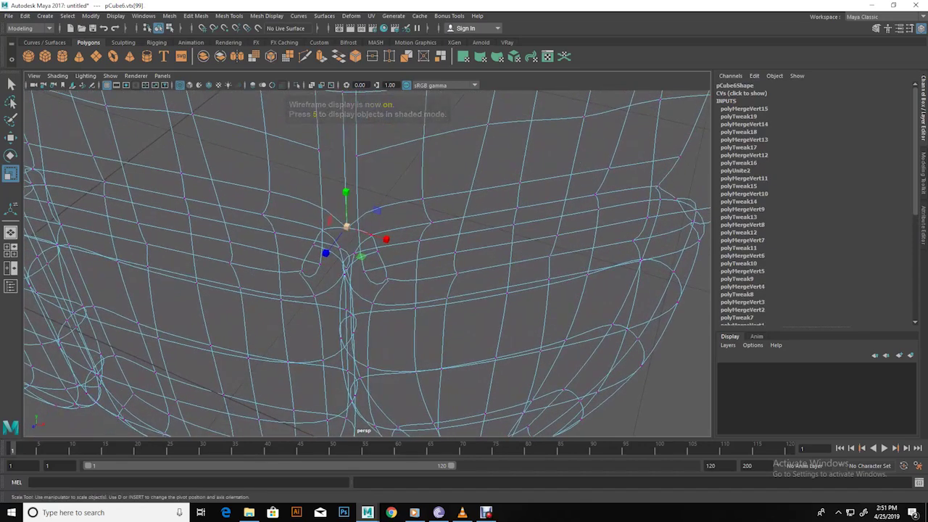
click(319, 228)
mouse_move(371, 235)
mouse_down()
mouse_move(346, 230)
mouse_move(344, 277)
mouse_up()
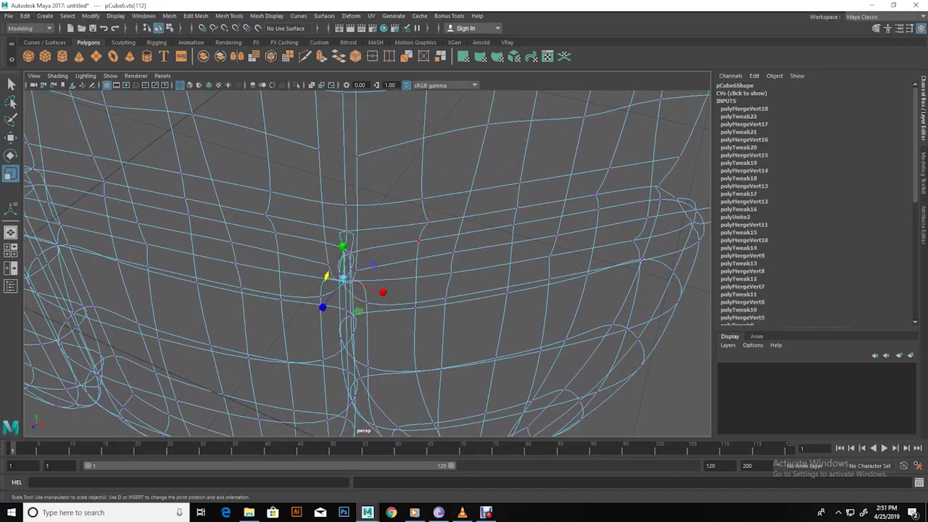
key(5)
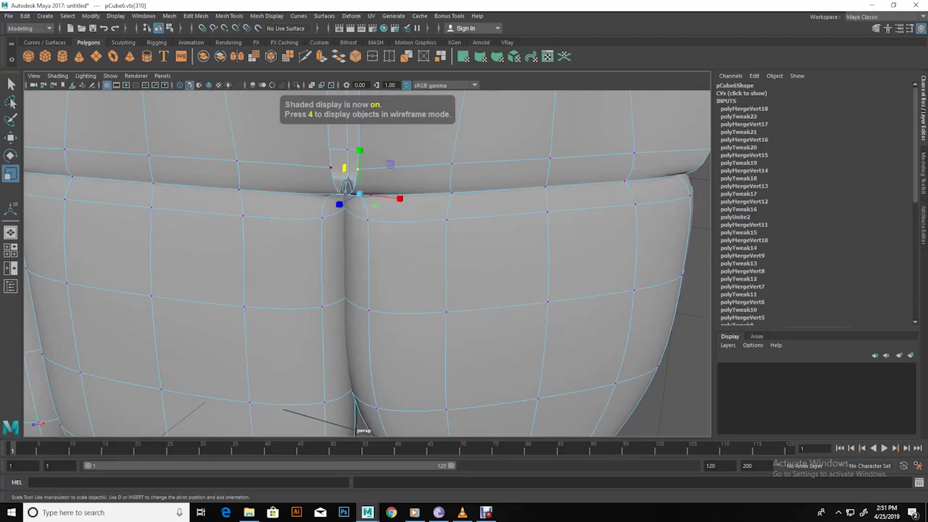
Merge the higher seam vertices and the V-tip vertices together
alt+middle_drag(348, 217, 348, 384)
drag(338, 352, 357, 214)
drag(347, 303, 342, 319)
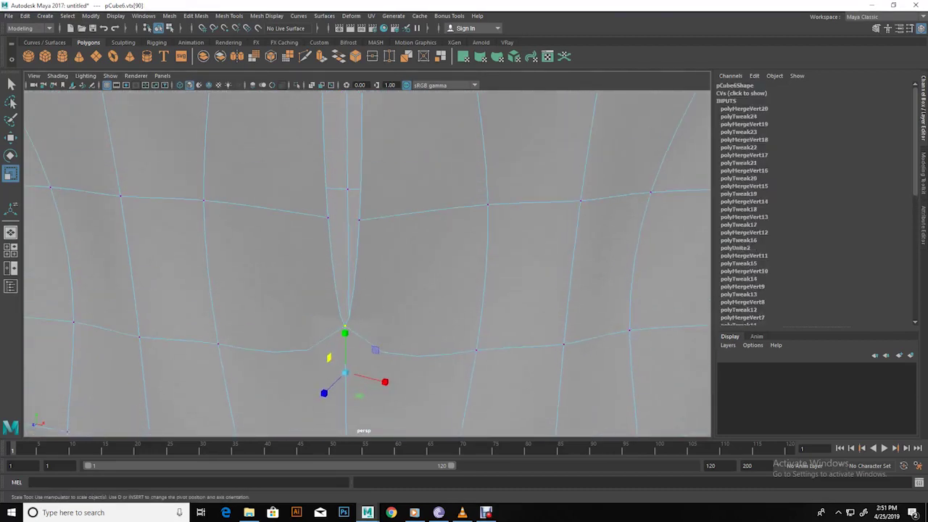
mouse_move(327, 217)
mouse_down()
mouse_move(358, 219)
mouse_move(358, 305)
mouse_up()
drag(316, 234, 378, 262)
alt+drag(348, 290, 406, 305)
key(F8)
Scale one tooth's top vertices down to about 0.88
mouse_move(348, 290)
alt+mouse_down()
mouse_move(377, 261)
mouse_move(442, 290)
alt+mouse_up()
mouse_move(363, 254)
alt+mouse_down()
mouse_move(406, 239)
mouse_move(450, 275)
alt+mouse_up()
key(F8)
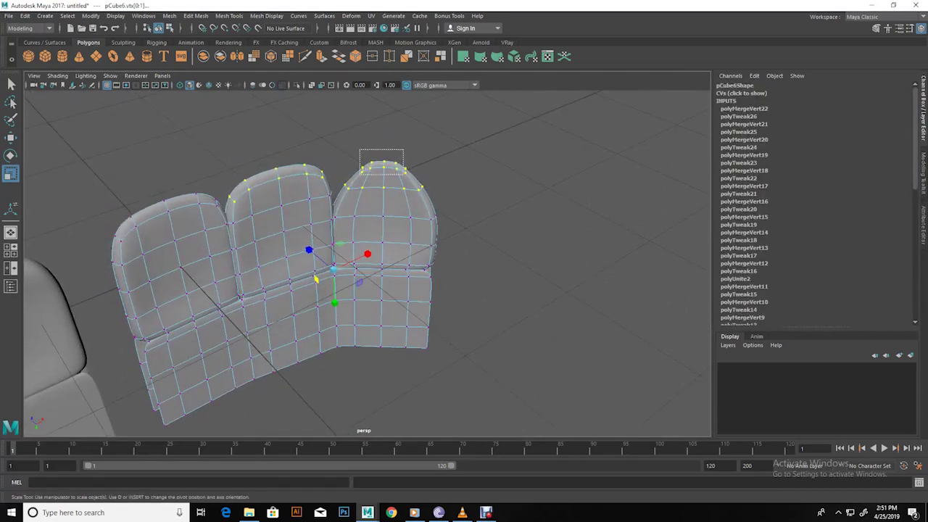
drag(383, 164, 374, 166)
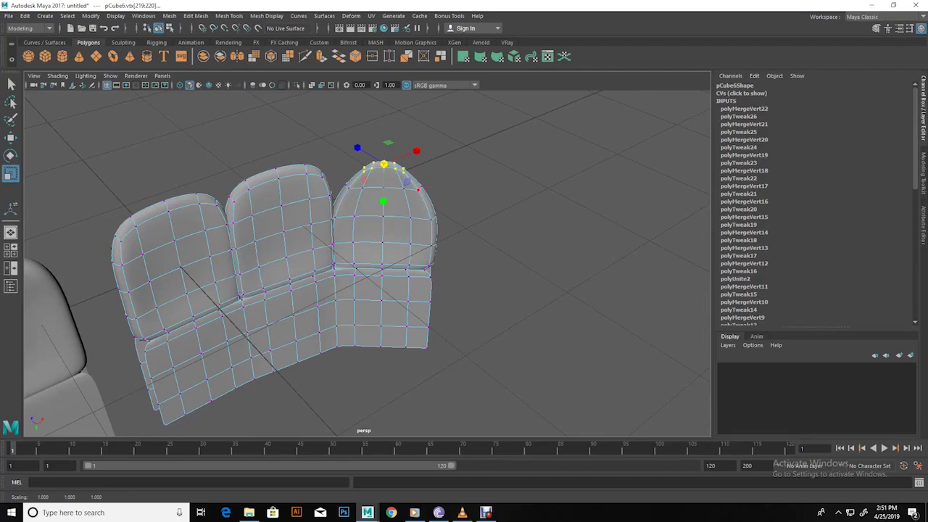
click(544, 326)
mouse_move(544, 327)
alt+mouse_down()
mouse_move(435, 276)
mouse_move(341, 250)
alt+mouse_up()
click(200, 269)
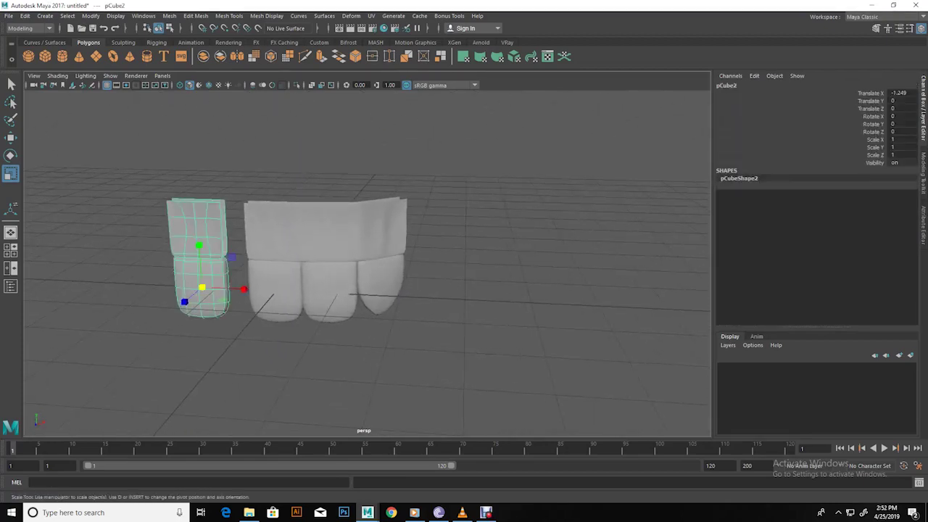
Move the tooth copy to X 2.037, Z -1.07 and turn it 76.127° in Y
key(w)
mouse_move(249, 290)
mouse_down()
mouse_move(435, 304)
mouse_move(377, 239)
mouse_up()
mouse_move(319, 333)
mouse_down()
mouse_move(374, 301)
mouse_move(428, 313)
mouse_move(444, 298)
mouse_move(446, 261)
mouse_move(377, 290)
mouse_move(410, 300)
mouse_move(449, 268)
mouse_move(404, 293)
mouse_up()
key(e)
key(w)
key(e)
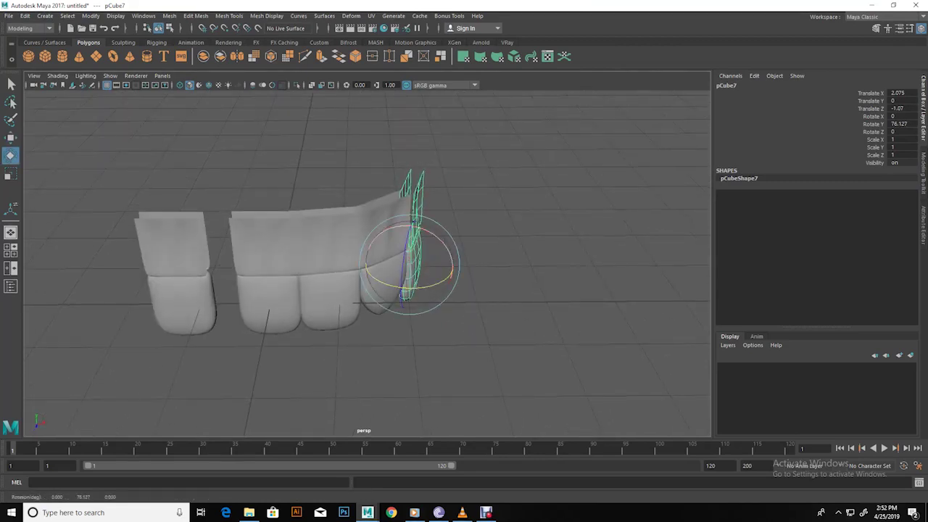
key(w)
drag(443, 264, 425, 354)
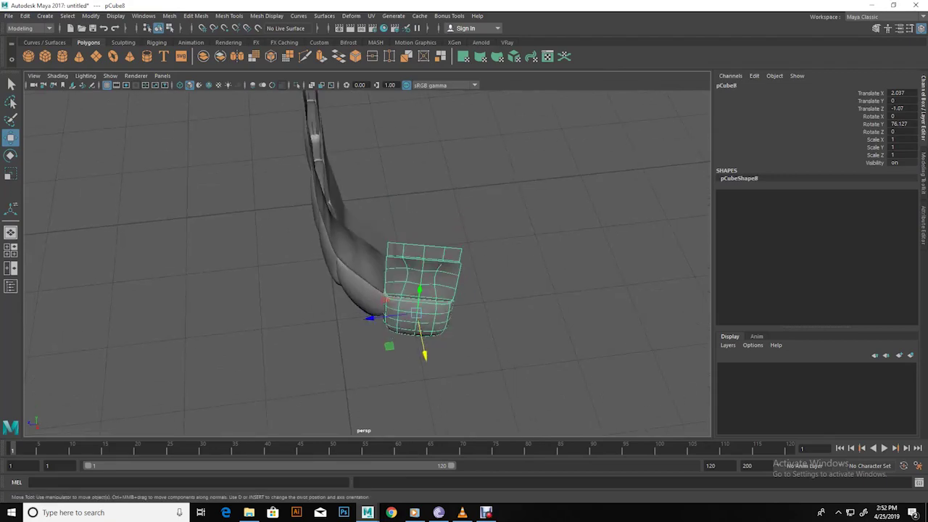
Select the inner side tooth and show its vertices from a front view
click(425, 354)
click(420, 305)
alt+drag(420, 304, 363, 290)
key(F9)
scroll(296, 268, up, 2)
scroll(295, 267, up, 2)
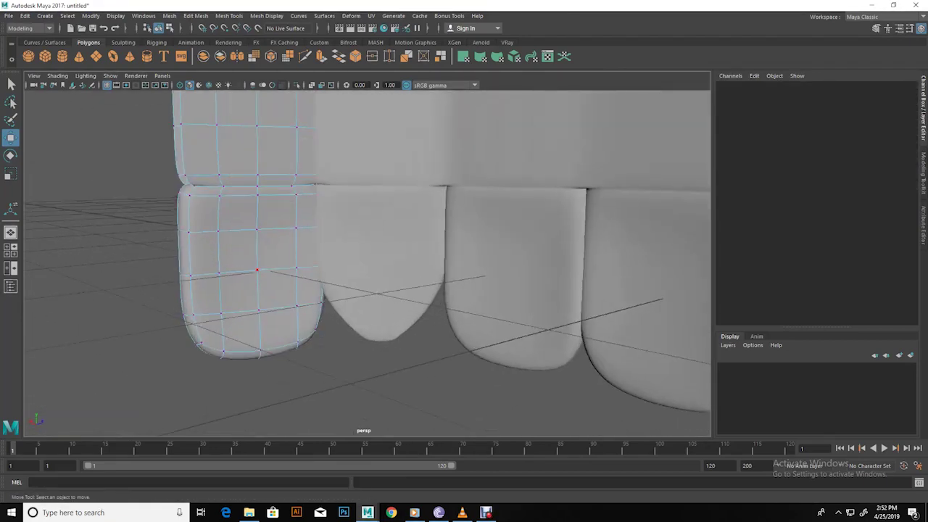
Select faces on the tooth's front and slide them sideways
drag(275, 248, 238, 250)
shift+click(238, 292)
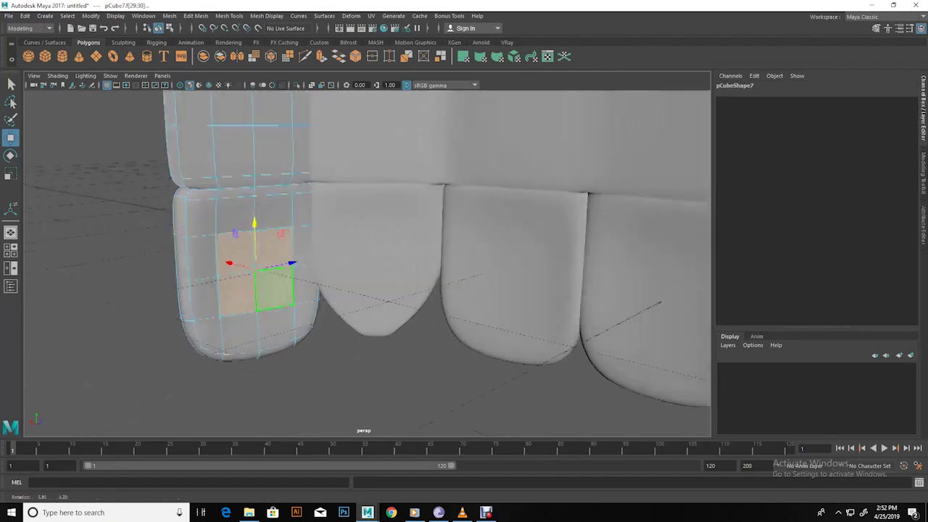
alt+drag(239, 291, 188, 297)
mouse_move(286, 304)
alt+mouse_down()
mouse_move(272, 263)
mouse_move(307, 253)
mouse_move(254, 261)
alt+mouse_up()
click(275, 311)
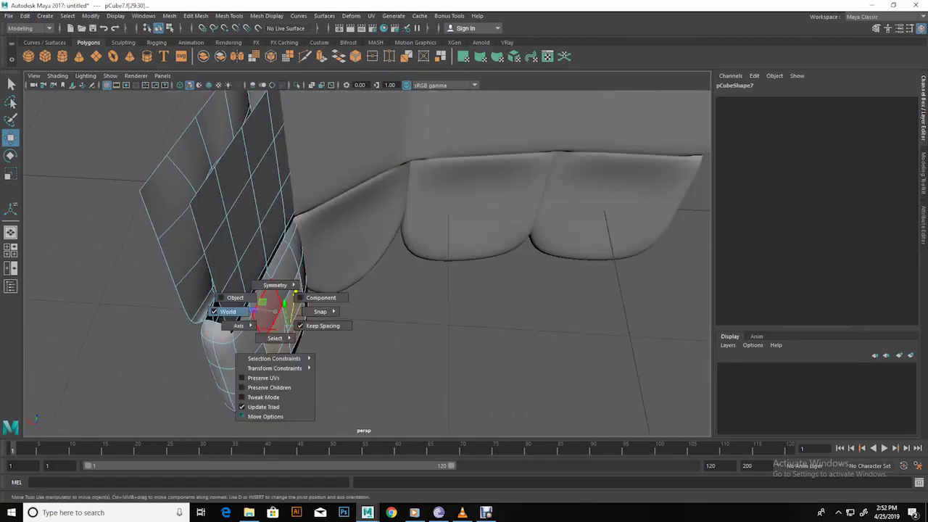
mouse_move(274, 311)
alt+mouse_down()
mouse_move(252, 328)
mouse_move(305, 329)
mouse_move(270, 304)
mouse_move(290, 275)
mouse_move(269, 287)
alt+mouse_up()
Nudge a face on the side of the tooth slightly left
click(290, 276)
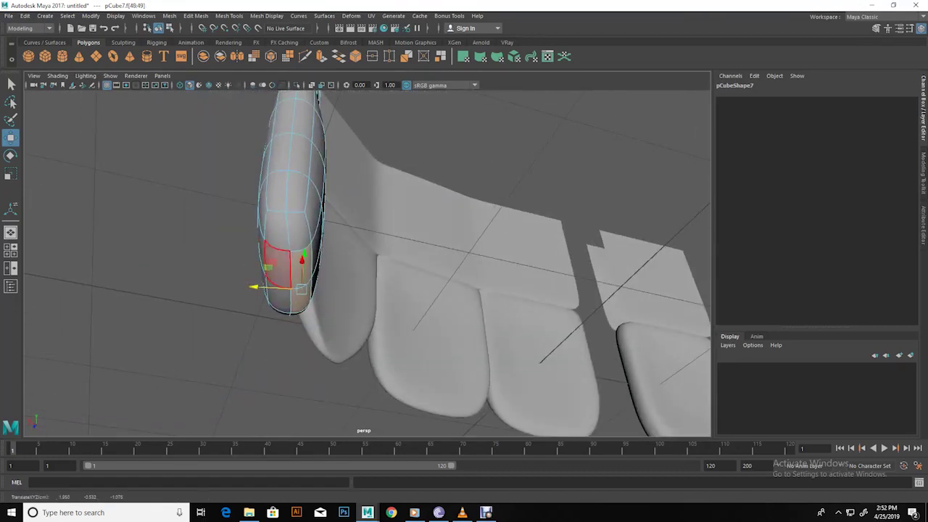
click(269, 275)
drag(243, 283, 312, 261)
scroll(319, 254, down, 3)
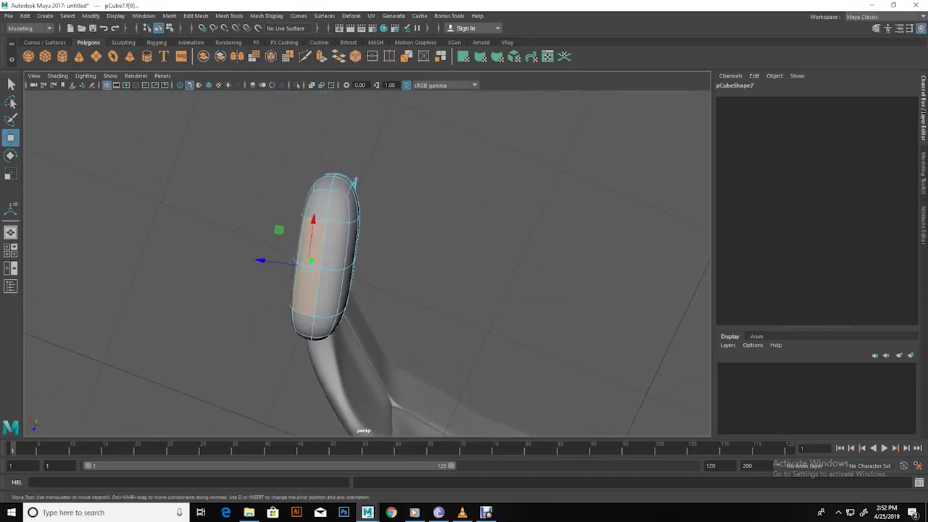
Extrude the tooth's bottom face and shrink it inward
click(303, 324)
click(317, 207)
alt+drag(319, 239, 383, 369)
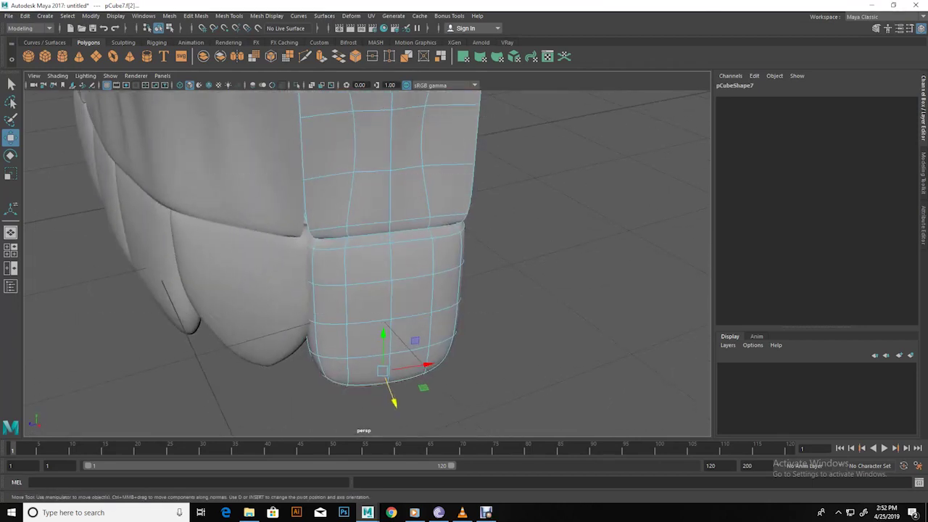
alt+drag(363, 290, 327, 218)
key(ctrl+e)
alt+drag(362, 290, 304, 239)
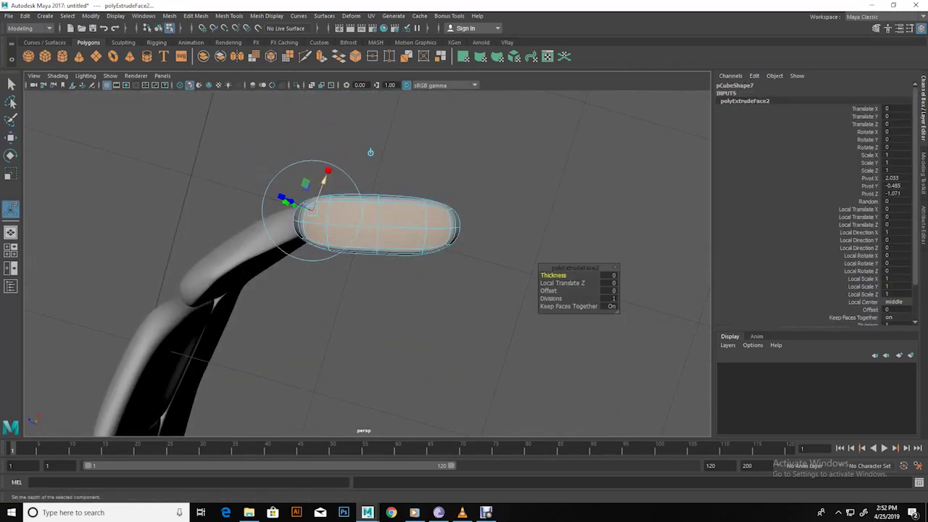
drag(312, 210, 298, 211)
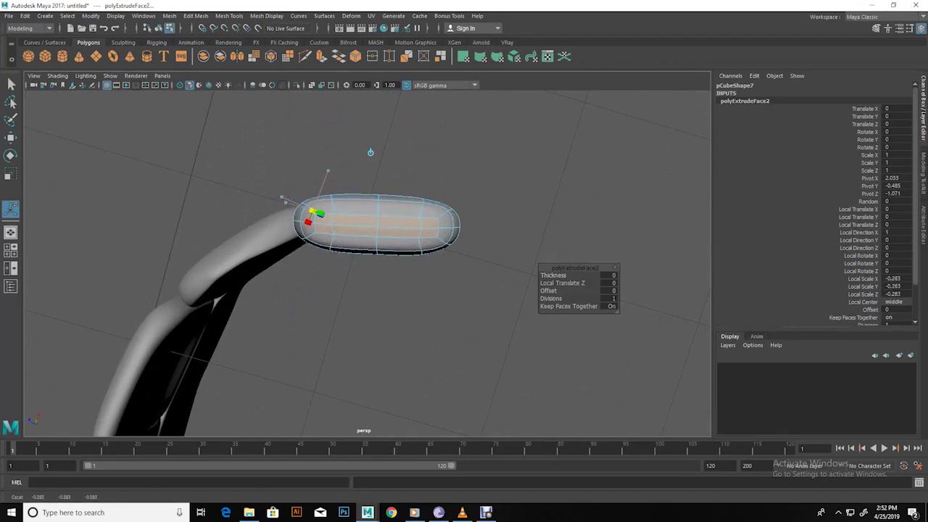
Undo the extra extrusion and raise the bottom face up into the tooth
alt+drag(363, 253, 326, 181)
key(ctrl+e)
key(w)
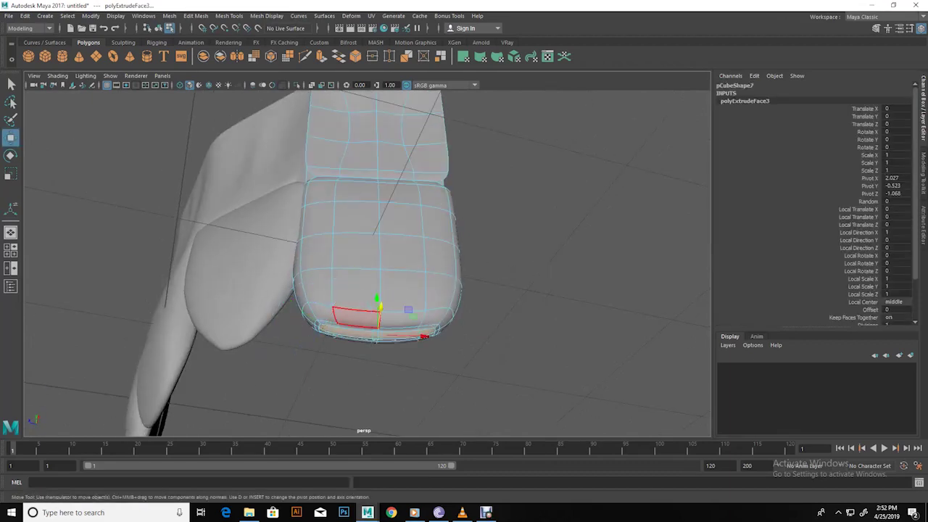
drag(376, 299, 376, 294)
key(ctrl+z)
mouse_move(377, 303)
mouse_down()
mouse_move(376, 294)
mouse_move(276, 283)
mouse_up()
Select an edge loop on the tooth and move it upward
key(F8)
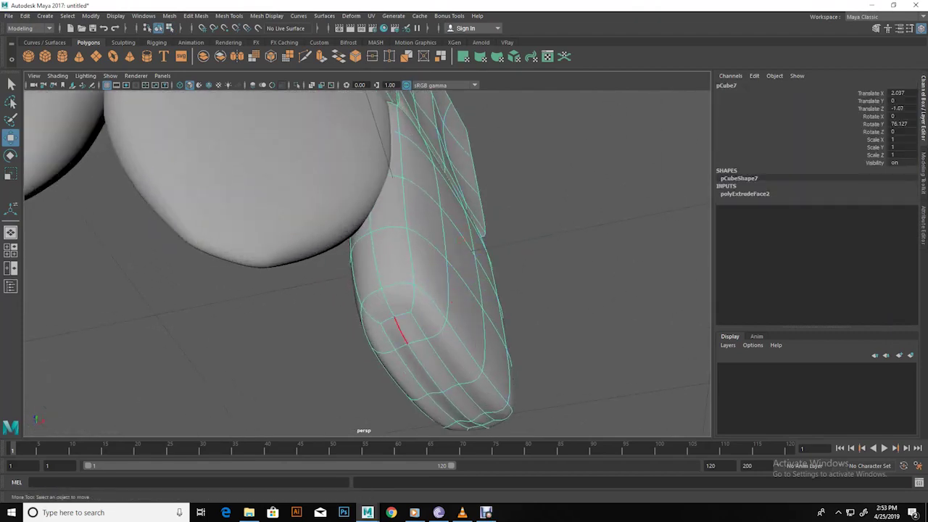
key(F10)
click(410, 319)
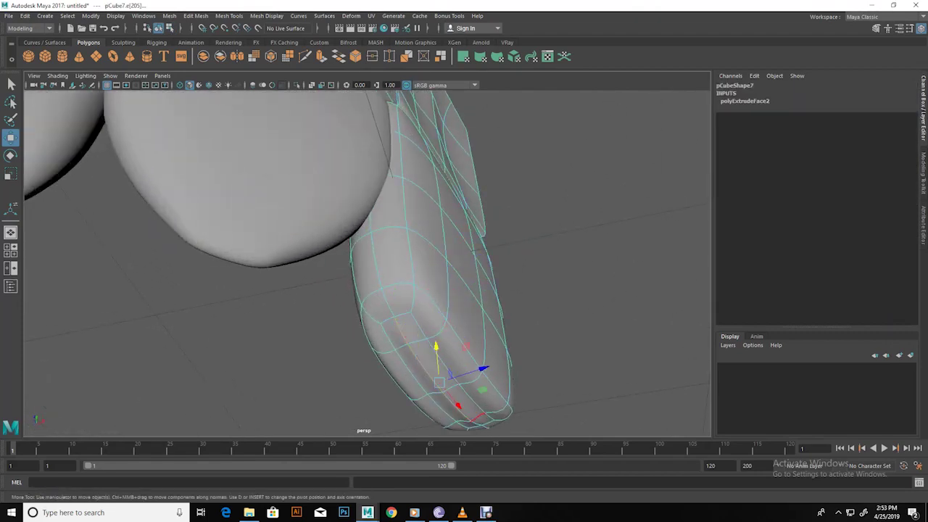
mouse_move(439, 352)
mouse_down()
mouse_move(363, 290)
mouse_move(290, 254)
mouse_move(340, 240)
mouse_up()
Duplicate the tooth, then rotate and slide the copy beside it along the row's curve
click(391, 304)
mouse_move(391, 304)
alt+mouse_down()
mouse_move(464, 289)
mouse_move(395, 299)
mouse_move(498, 322)
alt+mouse_up()
key(ctrl+d)
key(e)
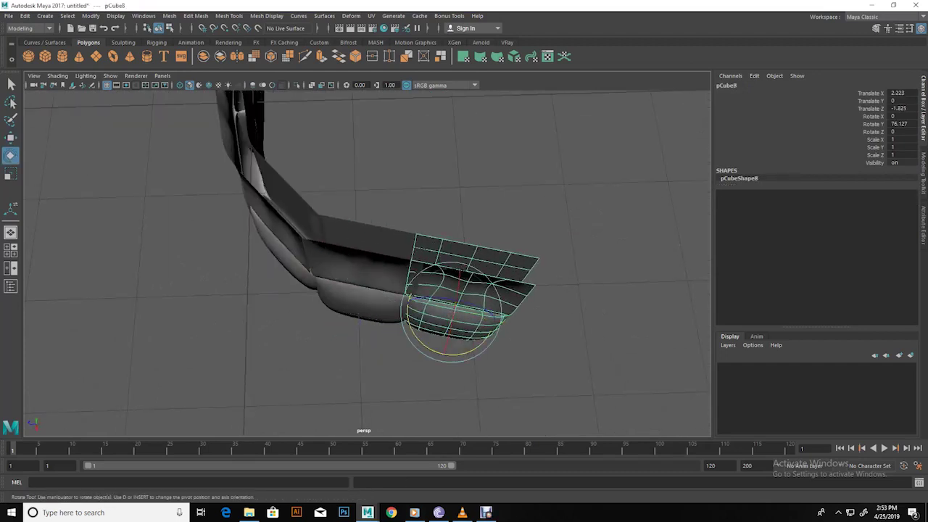
drag(435, 354, 471, 352)
key(w)
mouse_move(462, 361)
mouse_down()
mouse_move(462, 349)
mouse_move(185, 322)
mouse_move(435, 303)
mouse_up()
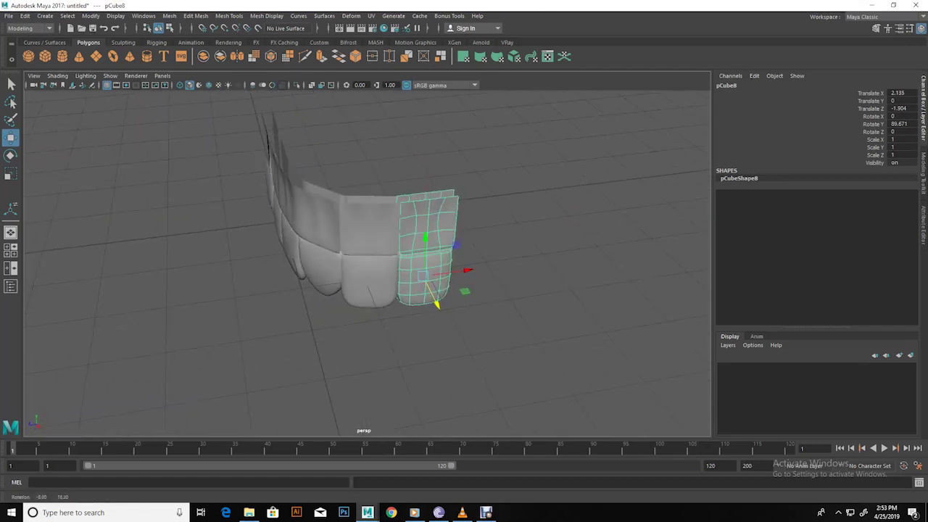
Duplicate the second tooth and rotate the third copy to match the arch's curve
key(shift+d)
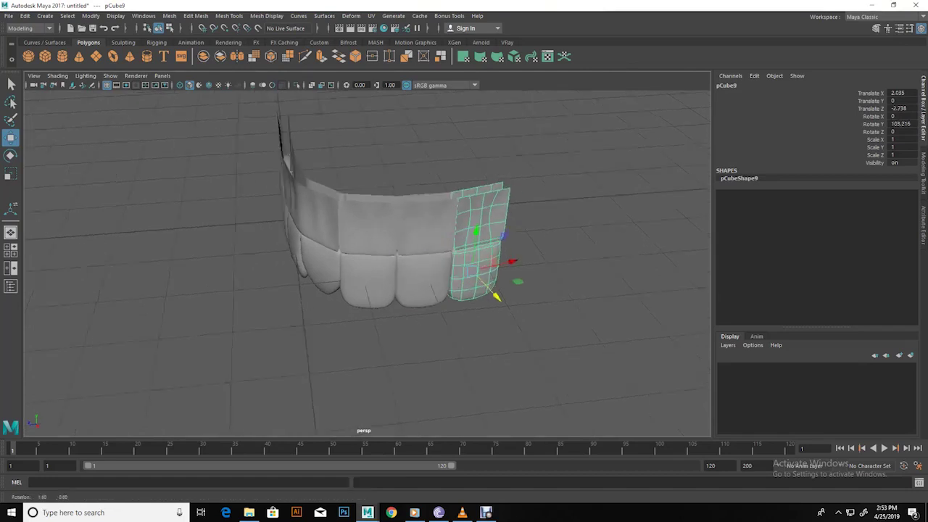
alt+drag(435, 303, 435, 406)
key(e)
drag(431, 298, 435, 319)
key(w)
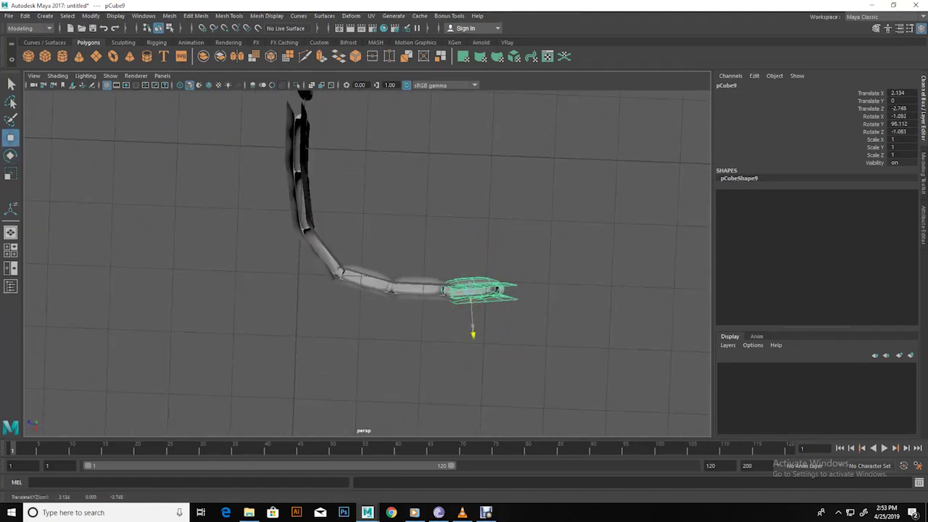
mouse_move(505, 318)
alt+mouse_down()
mouse_move(435, 286)
mouse_move(516, 304)
mouse_move(434, 297)
alt+mouse_up()
key(e)
key(w)
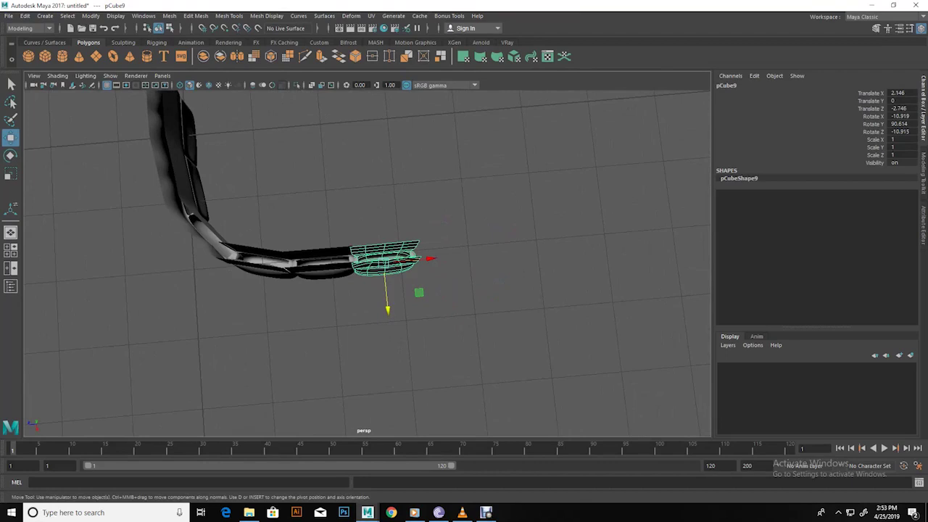
Add two more tooth copies, ending with pCube11 at X 2.12, Z -4.444
key(ctrl+d)
mouse_move(435, 297)
alt+mouse_down()
mouse_move(508, 304)
mouse_move(406, 297)
mouse_move(464, 278)
mouse_move(451, 281)
mouse_move(509, 280)
alt+mouse_up()
key(ctrl+d)
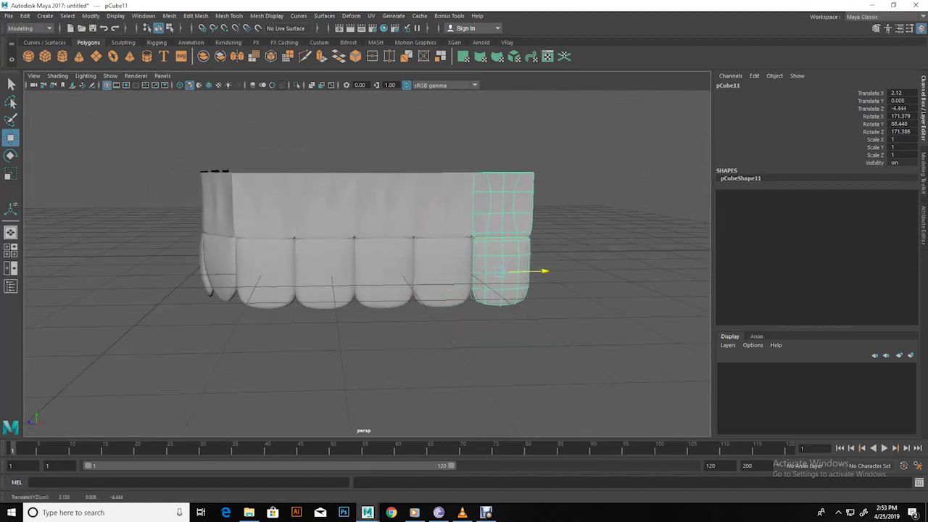
click(565, 327)
alt+drag(566, 326, 406, 319)
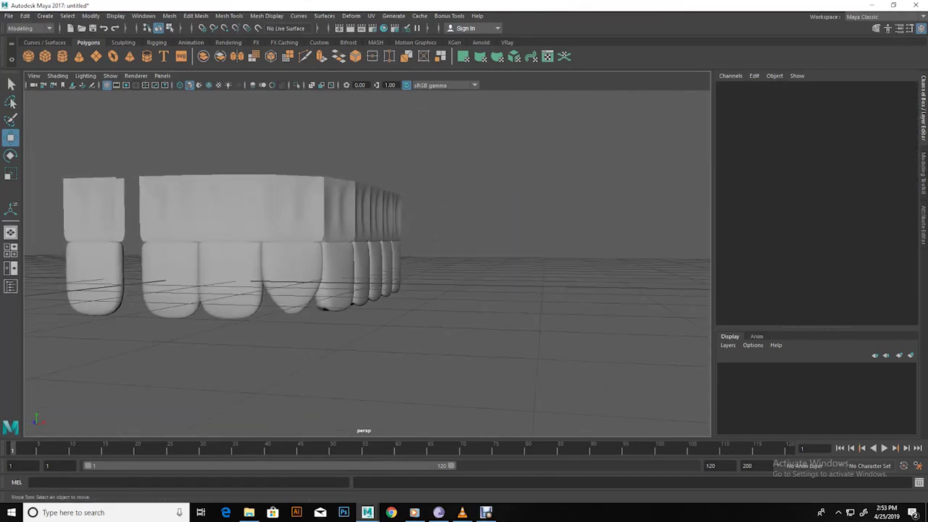
Marquee-select all the side teeth and combine them into one mesh, pCube12
click(94, 276)
click(508, 362)
alt+drag(508, 362, 377, 341)
drag(73, 145, 507, 341)
click(169, 16)
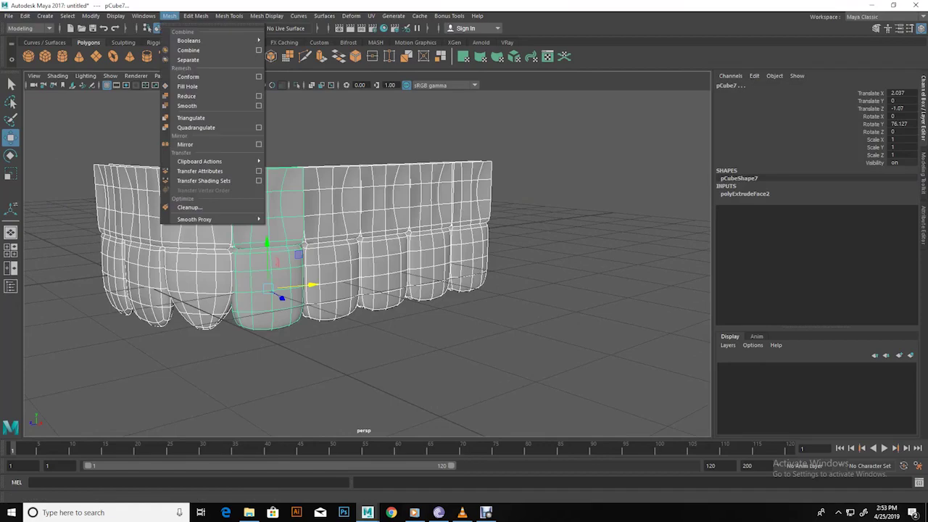
click(188, 49)
mouse_move(362, 290)
alt+mouse_down()
mouse_move(435, 268)
mouse_move(464, 232)
alt+mouse_up()
In vertex mode, Target Weld the neighbouring vertices between two teeth and at the small loop
key(q)
key(F9)
mouse_move(272, 259)
mouse_down()
mouse_move(303, 284)
mouse_move(218, 218)
mouse_move(181, 145)
mouse_up()
drag(340, 341, 362, 395)
alt+drag(363, 290, 391, 239)
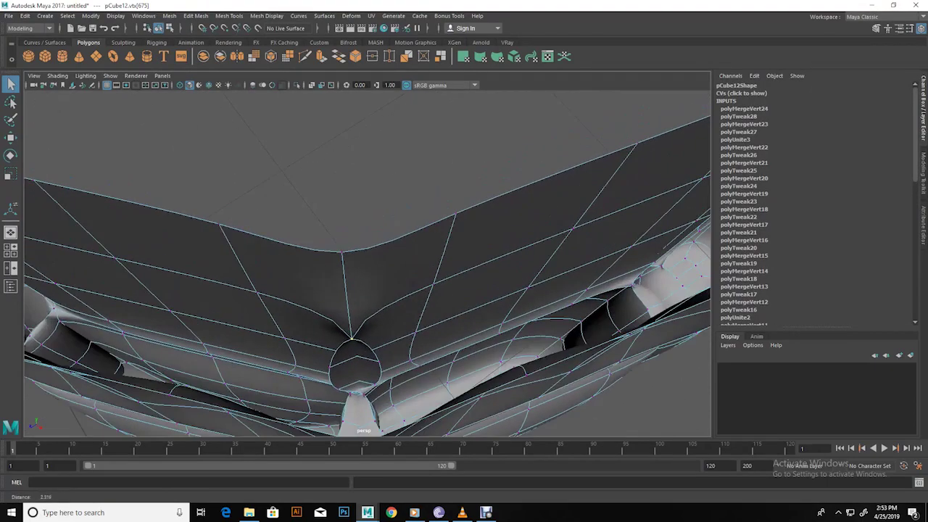
Collapse the teardrop loop, its tip and the bottom bulb into single vertices
scroll(366, 261, up, 2)
scroll(367, 261, up, 2)
drag(319, 308, 399, 337)
mouse_move(362, 290)
alt+mouse_down()
mouse_move(333, 203)
mouse_move(344, 210)
alt+mouse_up()
drag(348, 332, 349, 354)
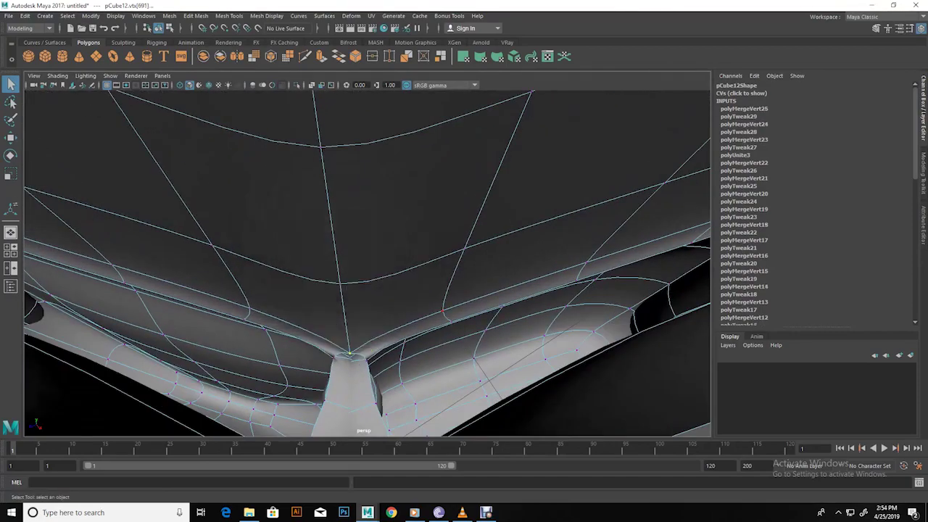
mouse_move(350, 354)
mouse_down()
mouse_move(349, 366)
mouse_move(351, 341)
mouse_up()
mouse_move(363, 254)
alt+mouse_down()
mouse_move(377, 218)
mouse_move(363, 247)
alt+mouse_up()
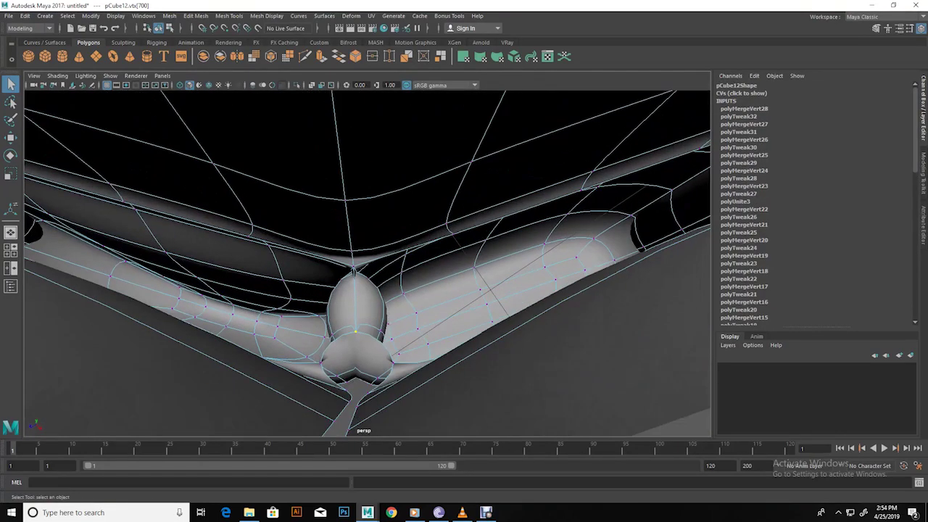
mouse_move(392, 360)
mouse_down()
mouse_move(356, 374)
mouse_move(358, 361)
mouse_up()
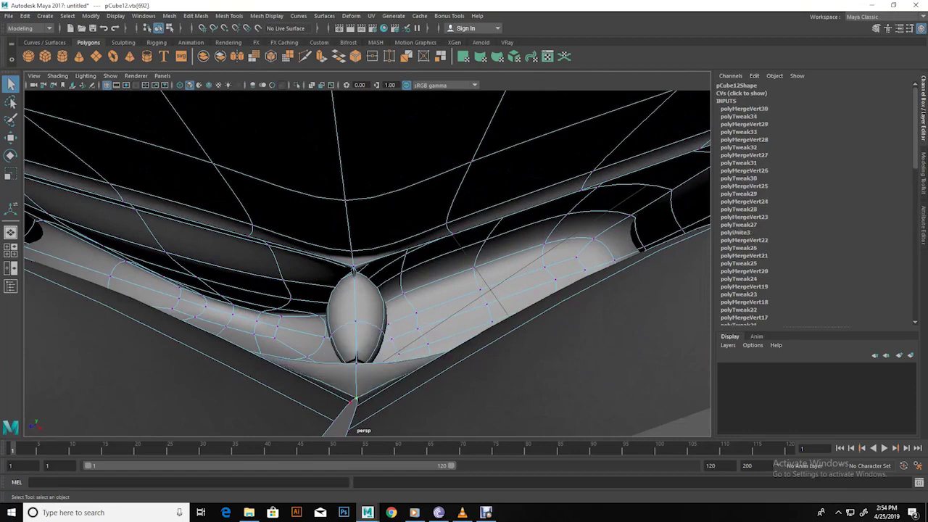
mouse_move(351, 404)
mouse_down()
mouse_move(356, 359)
mouse_move(377, 326)
mouse_move(355, 317)
mouse_move(363, 290)
mouse_move(370, 304)
mouse_move(356, 281)
mouse_up()
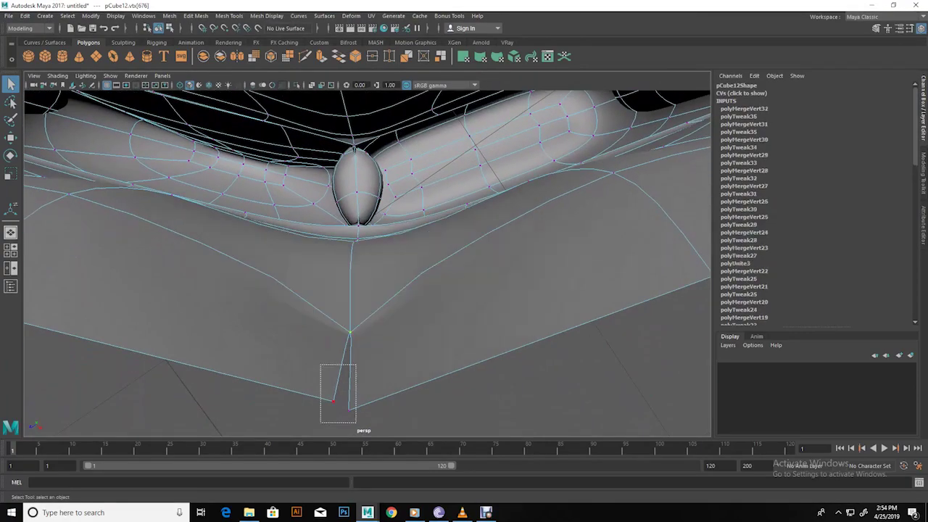
mouse_move(349, 406)
mouse_down()
mouse_move(334, 372)
mouse_move(232, 326)
mouse_up()
Weld the centre seam vertices together in pairs
alt+drag(362, 290, 326, 286)
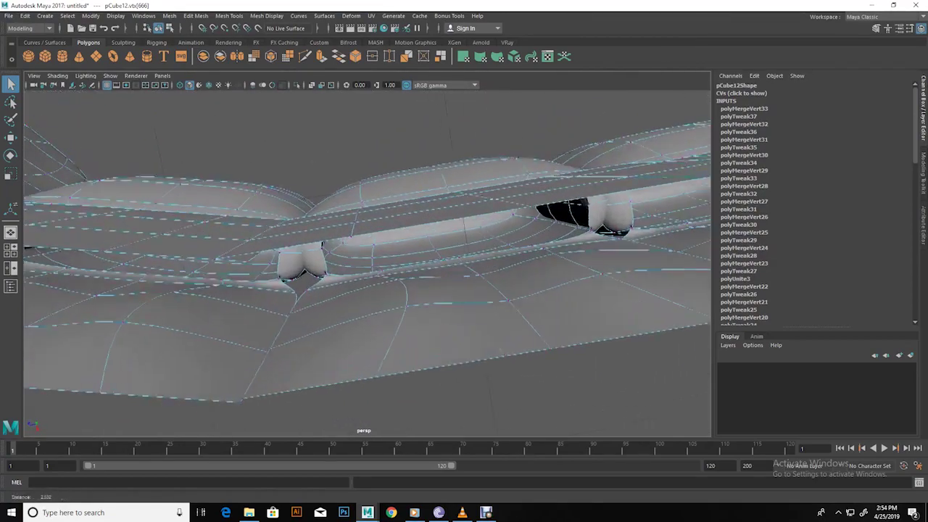
alt+right_drag(326, 286, 363, 294)
mouse_move(362, 294)
alt+mouse_down()
mouse_move(319, 264)
mouse_move(341, 232)
mouse_move(379, 296)
mouse_move(388, 348)
alt+mouse_up()
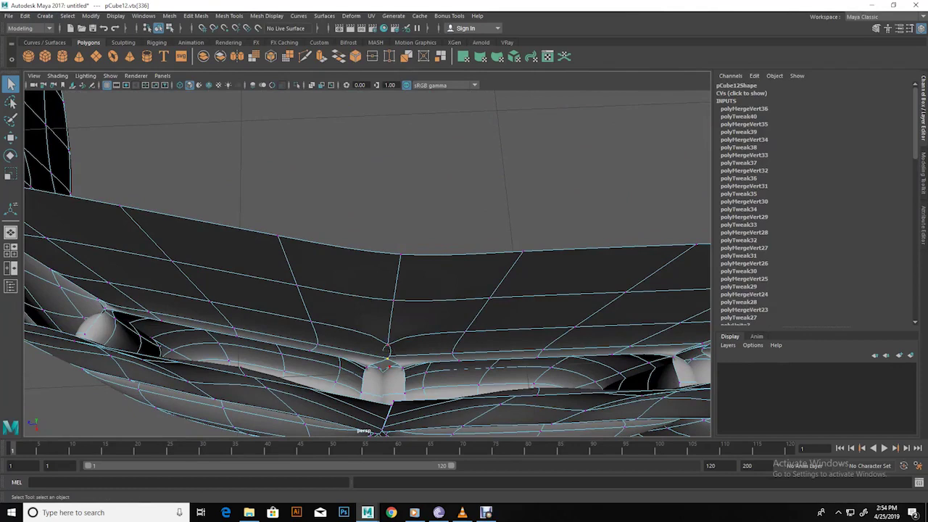
key(F10)
key(ctrl+z)
drag(387, 352, 384, 360)
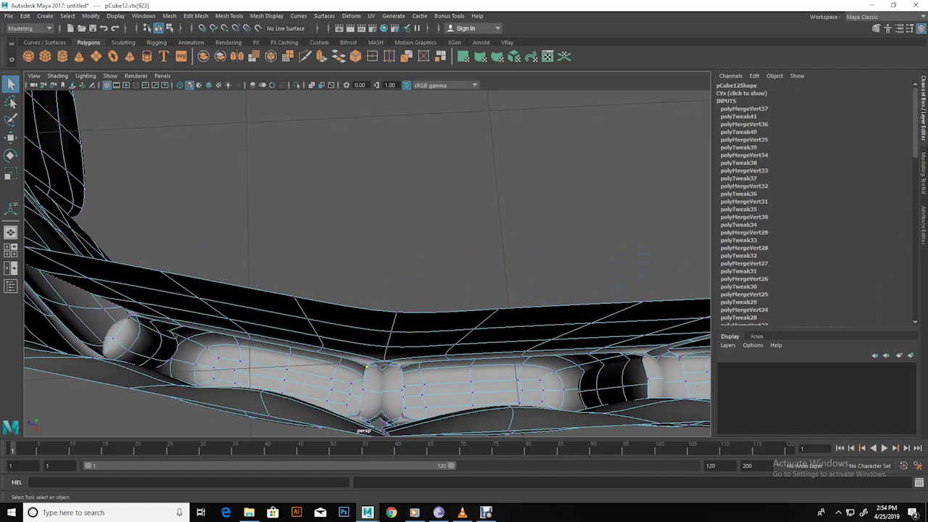
mouse_move(401, 368)
mouse_down()
mouse_move(368, 366)
mouse_move(372, 335)
mouse_up()
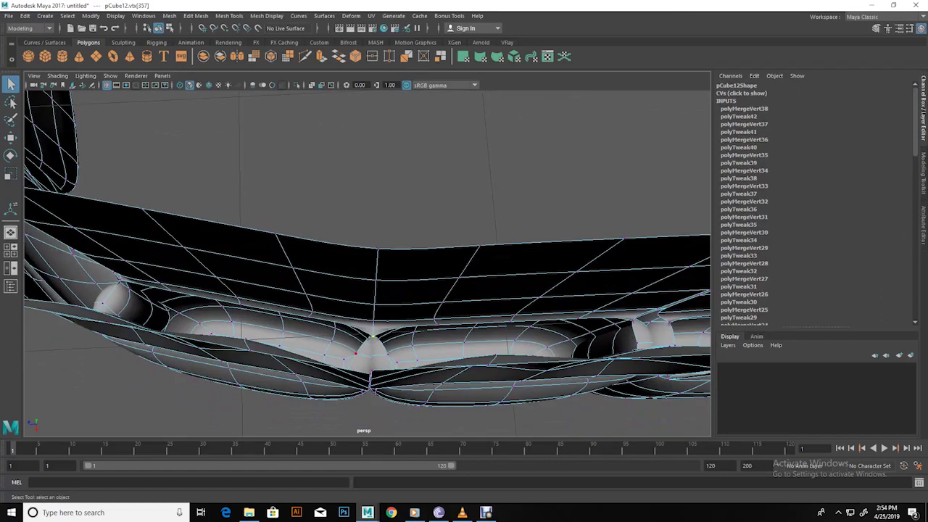
mouse_move(388, 355)
mouse_down()
mouse_move(356, 354)
mouse_move(368, 349)
mouse_move(364, 368)
mouse_up()
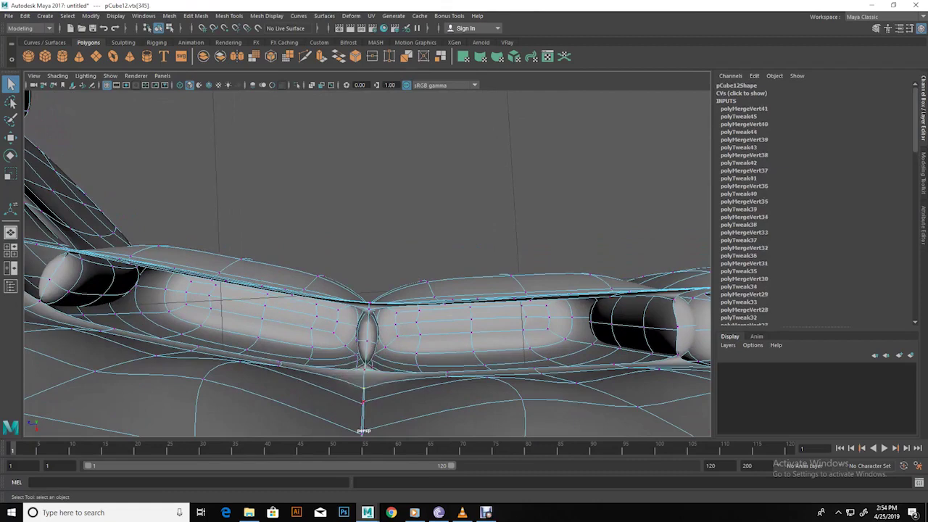
Weld the remaining vertices down the seam onto the ones above them
mouse_move(363, 401)
mouse_down()
mouse_move(367, 335)
mouse_move(372, 413)
mouse_move(348, 416)
mouse_move(362, 411)
mouse_up()
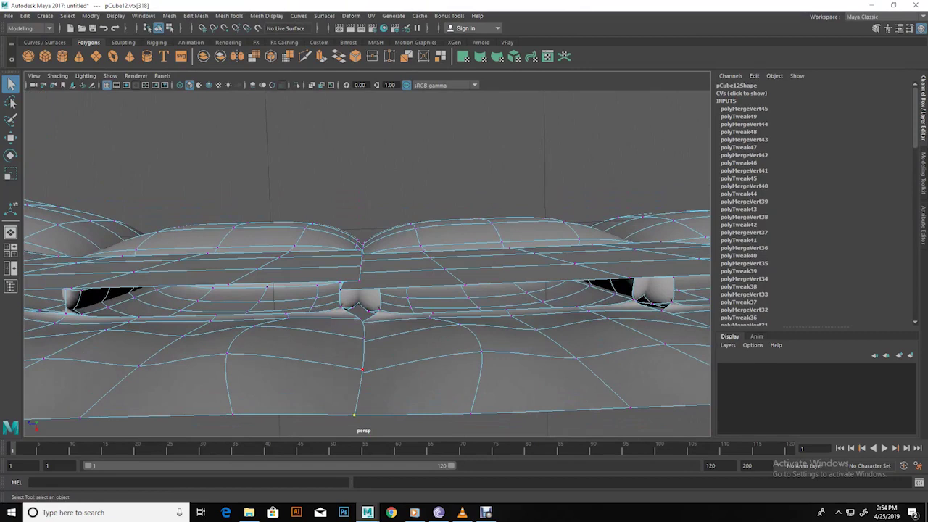
drag(362, 370, 360, 309)
alt+drag(361, 341, 360, 279)
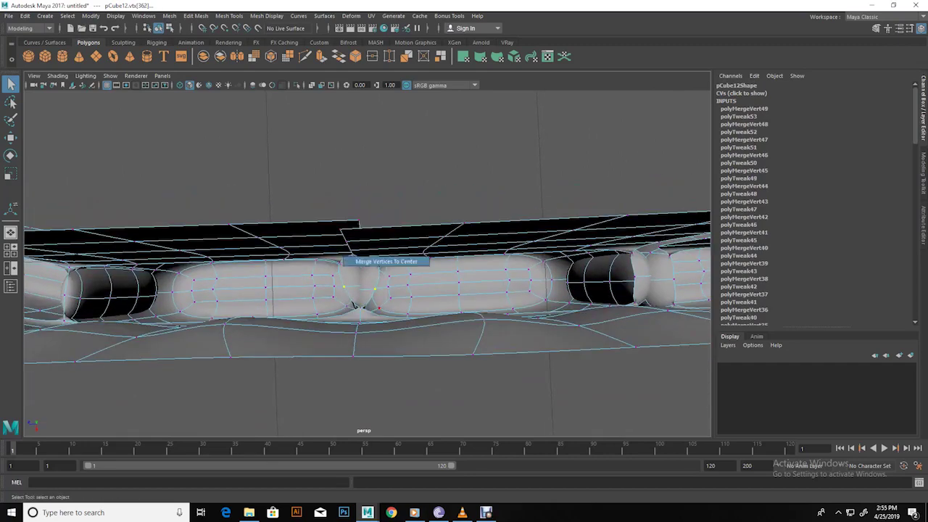
drag(354, 263, 359, 269)
mouse_move(360, 270)
alt+mouse_down()
mouse_move(363, 218)
mouse_move(355, 338)
alt+mouse_up()
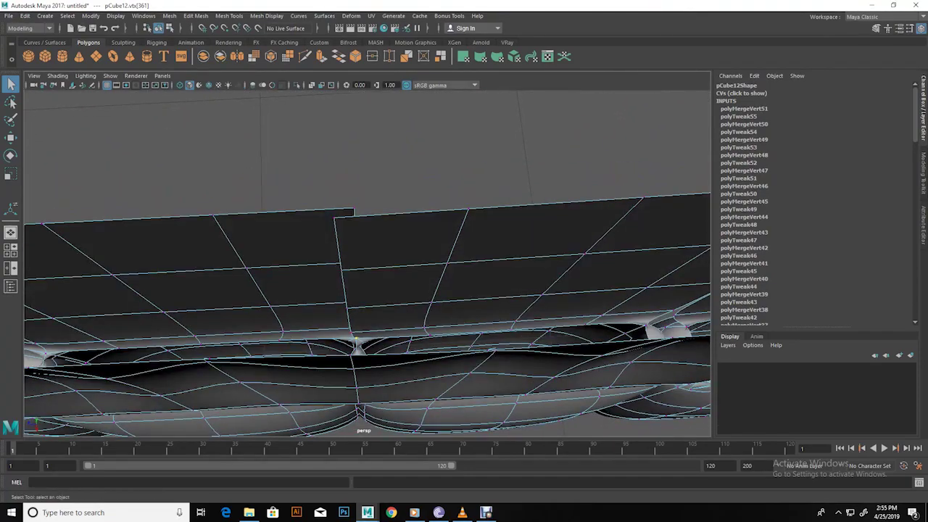
drag(356, 338, 354, 327)
Merge the notch vertices on the top edge and at the bottom notch
mouse_move(322, 294)
mouse_down()
mouse_move(362, 313)
mouse_move(341, 266)
mouse_up()
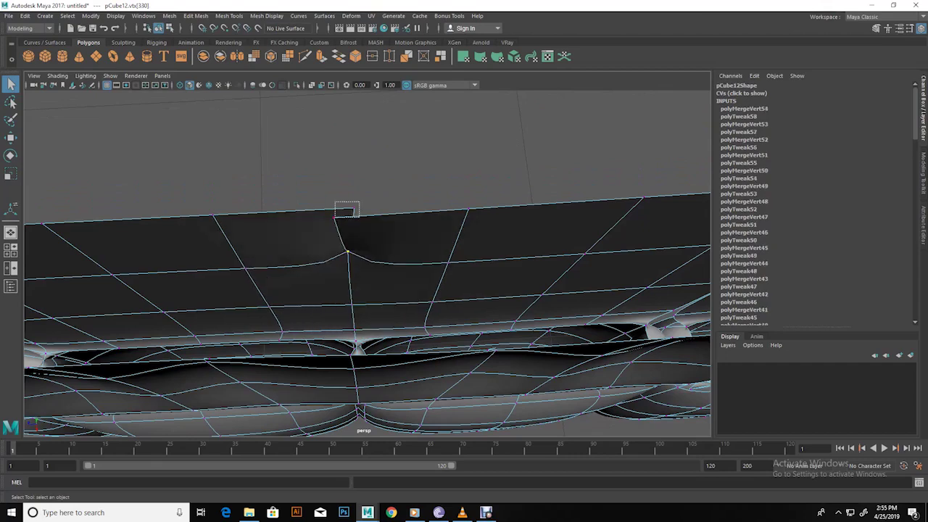
drag(308, 199, 377, 219)
mouse_move(362, 290)
alt+mouse_down()
mouse_move(377, 319)
mouse_move(352, 253)
mouse_move(362, 290)
mouse_move(356, 270)
alt+mouse_up()
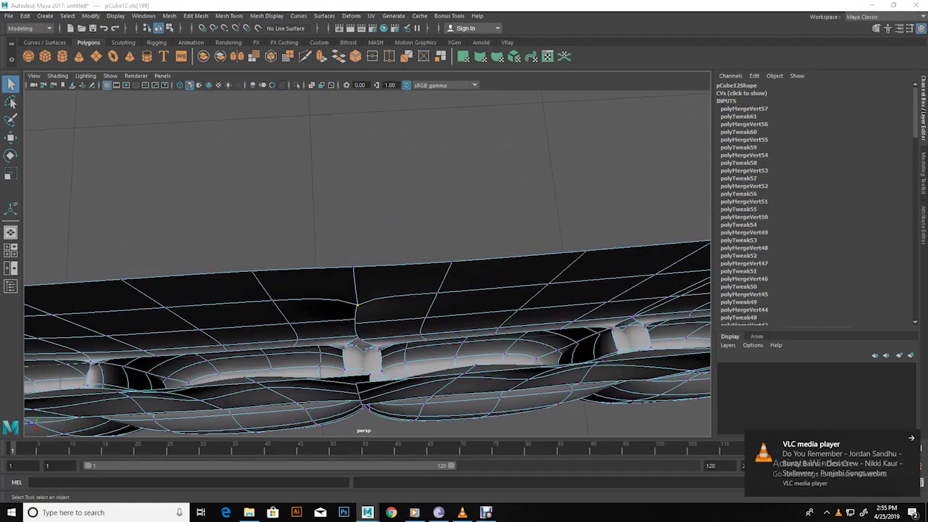
mouse_move(356, 306)
mouse_down()
mouse_move(360, 354)
mouse_move(379, 359)
mouse_move(378, 384)
mouse_move(356, 319)
mouse_up()
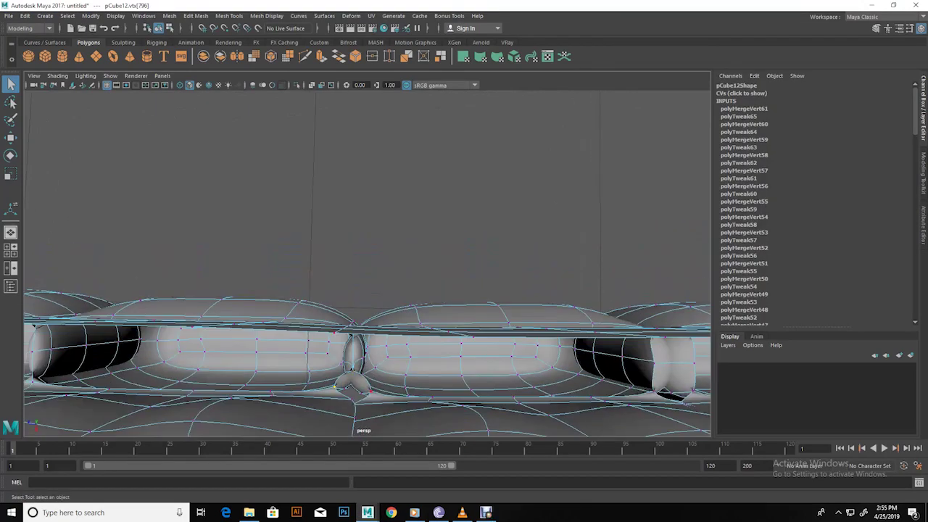
drag(351, 383, 354, 395)
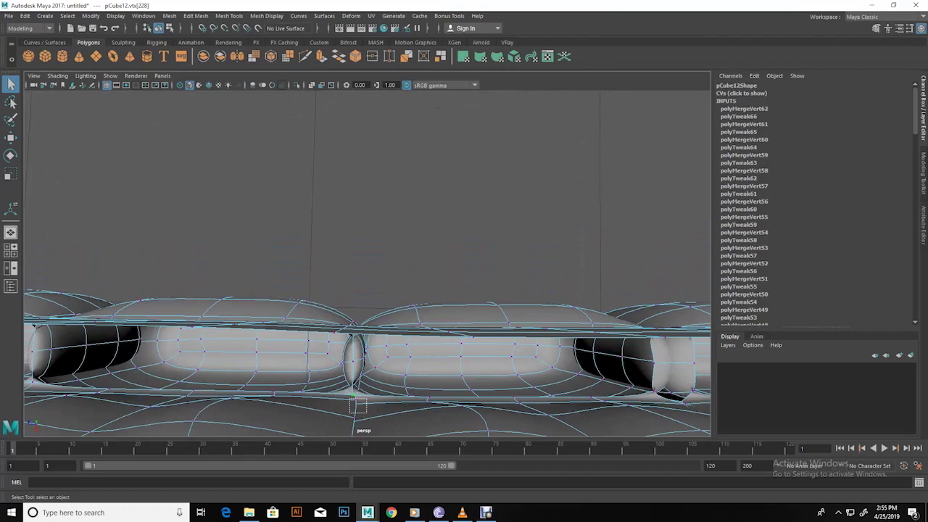
click(355, 403)
drag(355, 402, 353, 407)
key(F8)
mouse_move(355, 319)
alt+mouse_down()
mouse_move(355, 348)
mouse_move(356, 327)
alt+mouse_up()
key(F8)
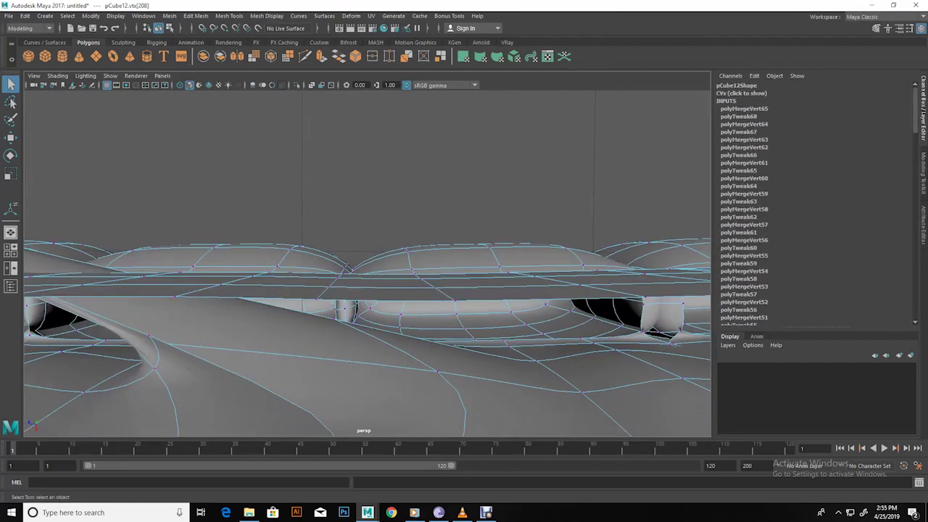
key(ctrl+z)
key(g)
Merge each group of vertices at the next notches to its centre, checking in wireframe
mouse_move(313, 395)
mouse_down()
mouse_move(360, 421)
mouse_move(330, 395)
mouse_move(341, 427)
mouse_up()
key(g)
key(g)
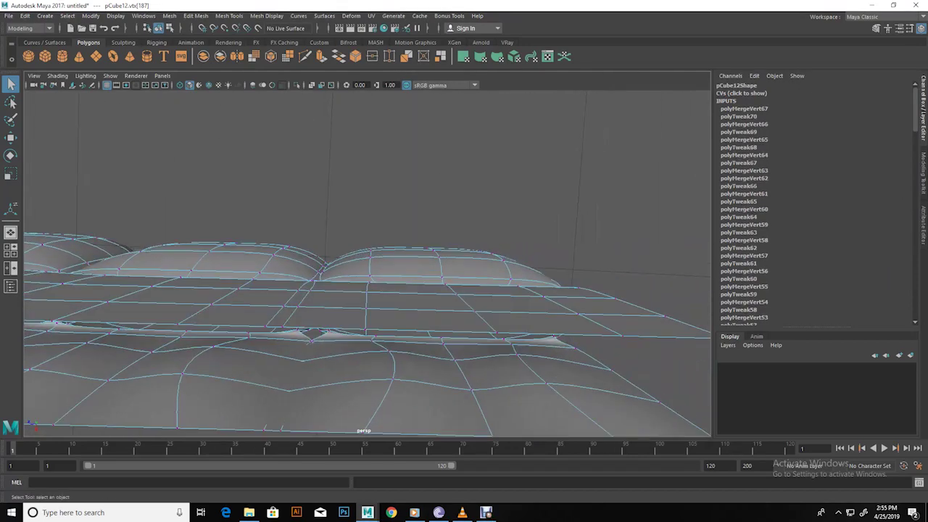
key(g)
key(4)
drag(282, 360, 317, 371)
key(g)
key(g)
mouse_move(312, 341)
alt+mouse_down()
mouse_move(329, 354)
mouse_move(323, 338)
alt+mouse_up()
key(g)
key(5)
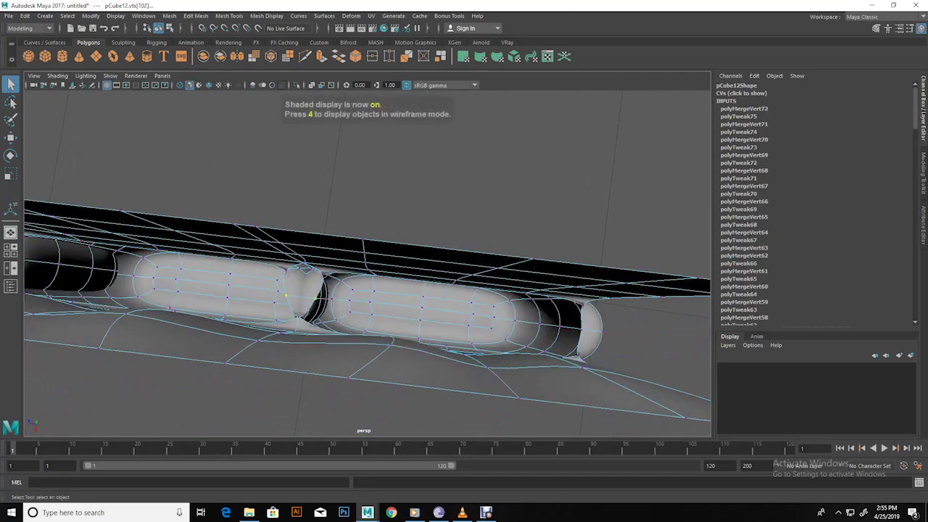
Weld the vertices at the joints between tooth capsules, reaching polyMergeVert78
key(g)
key(g)
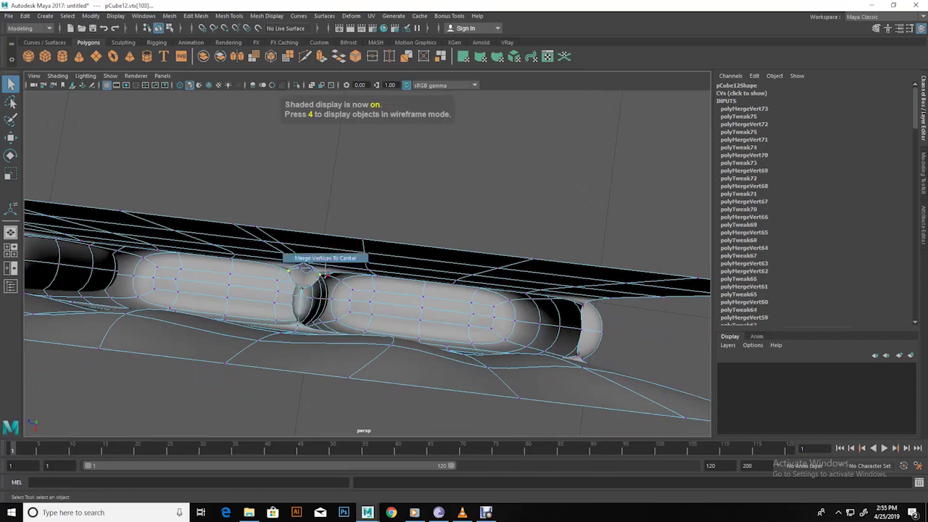
mouse_move(363, 290)
alt+mouse_down()
mouse_move(392, 275)
mouse_move(377, 239)
alt+mouse_up()
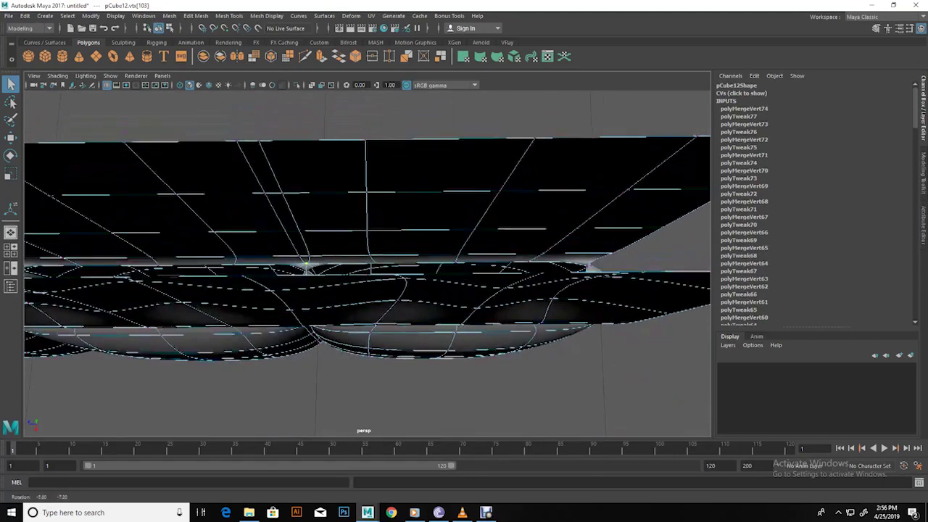
drag(290, 249, 314, 259)
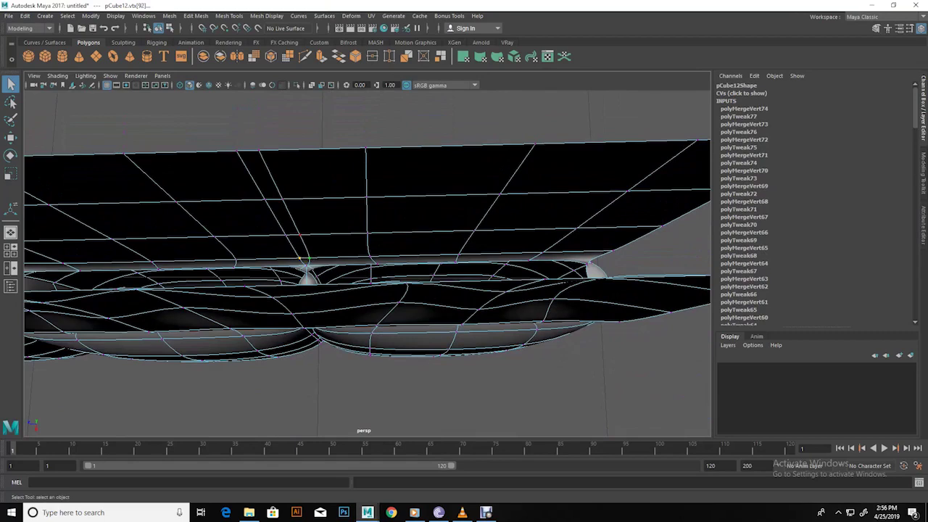
key(g)
key(g)
drag(245, 184, 287, 204)
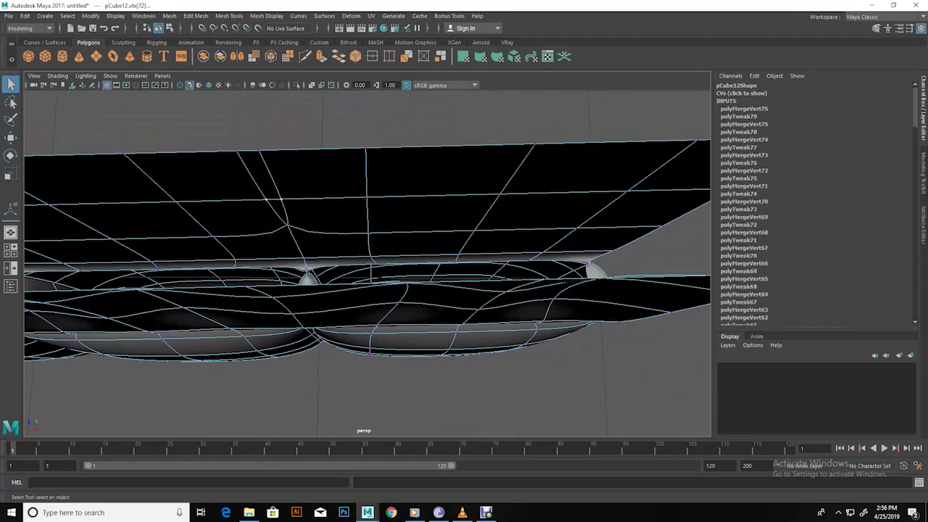
key(g)
drag(209, 135, 264, 163)
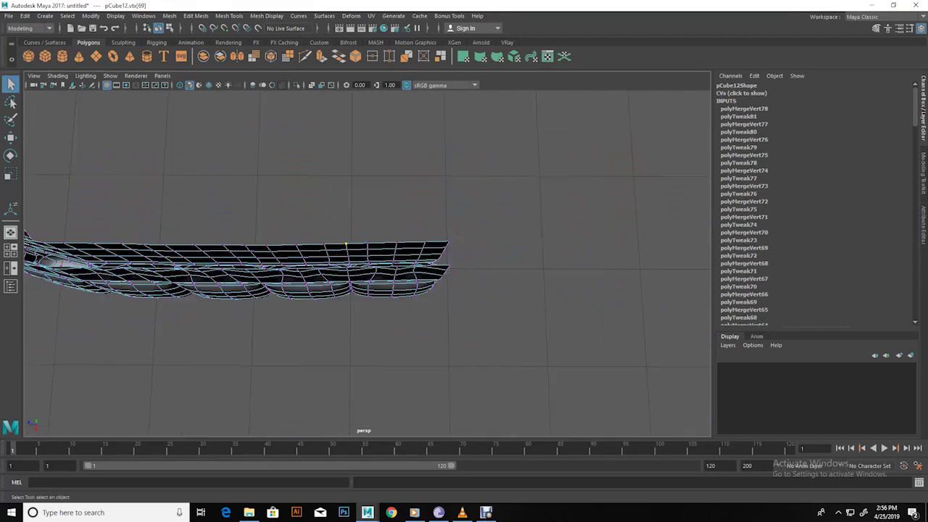
scroll(362, 276, down, 5)
mouse_move(363, 276)
alt+mouse_down()
mouse_move(406, 268)
mouse_move(377, 276)
mouse_move(391, 290)
alt+mouse_up()
click(356, 290)
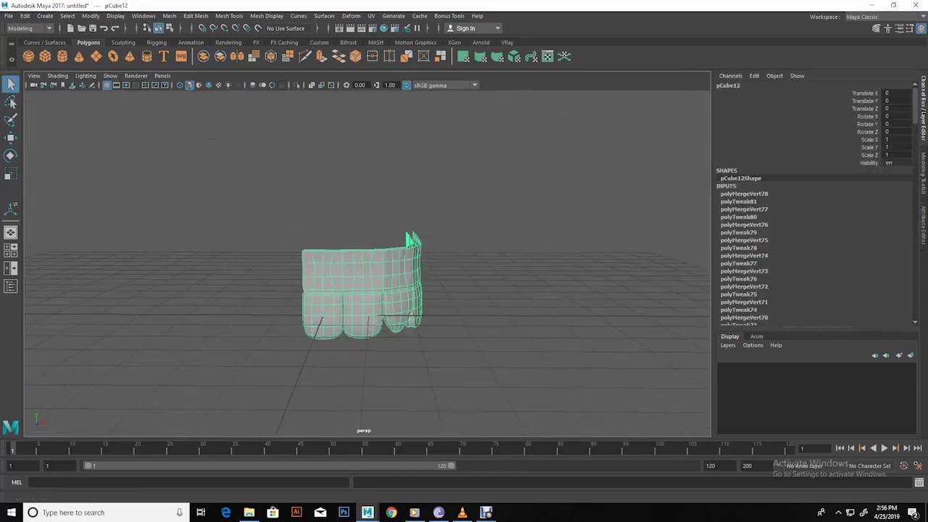
Center the pivot on the teeth mesh and delete its construction history
click(90, 15)
click(111, 86)
click(25, 15)
click(174, 135)
Try a plain duplicate moved left, then delete it and reselect the original half
key(w)
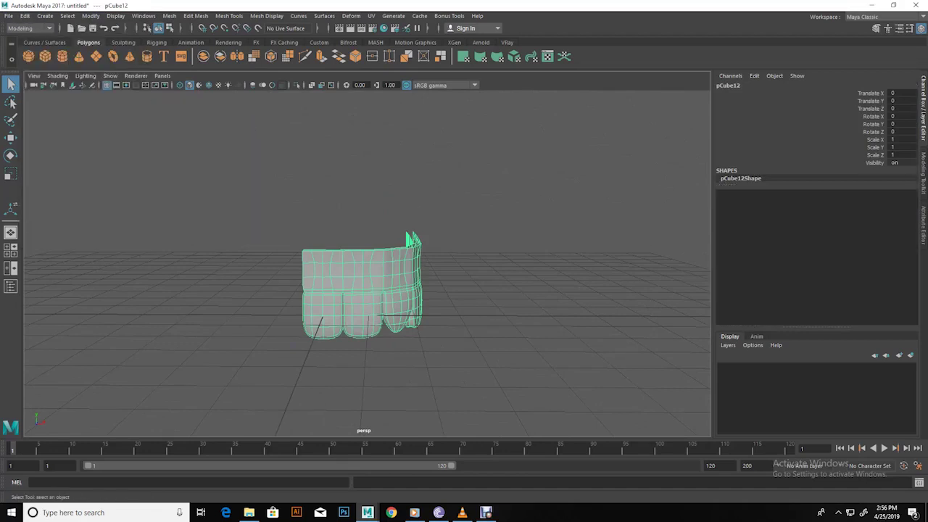
key(ctrl+d)
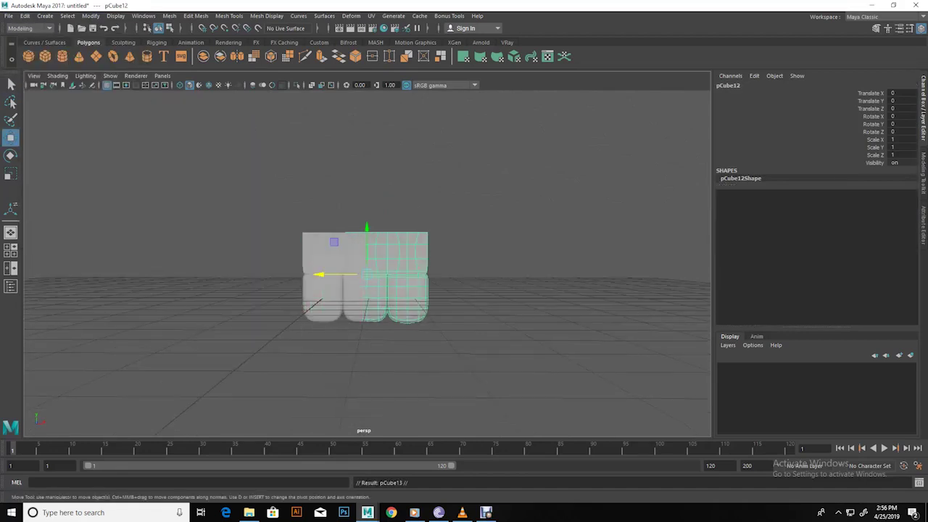
alt+drag(363, 290, 392, 276)
drag(319, 284, 215, 283)
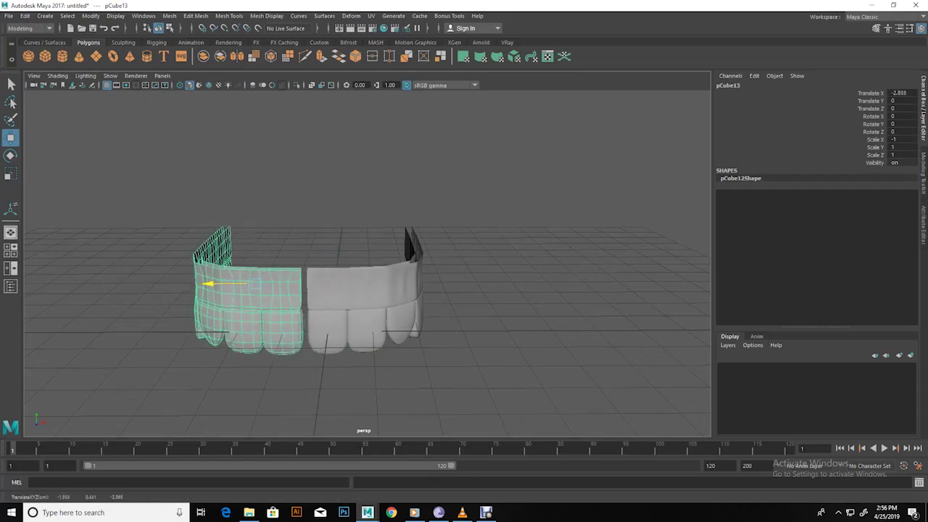
alt+drag(362, 290, 363, 246)
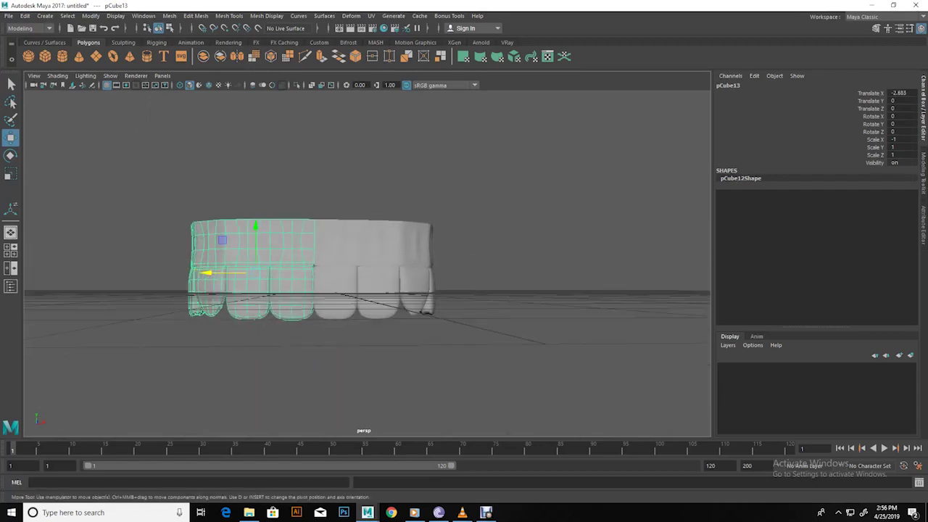
key(Delete)
click(374, 253)
Duplicate Special as a Copy with Scale X -1, placing mirrored pCube13 opposite the original
click(24, 15)
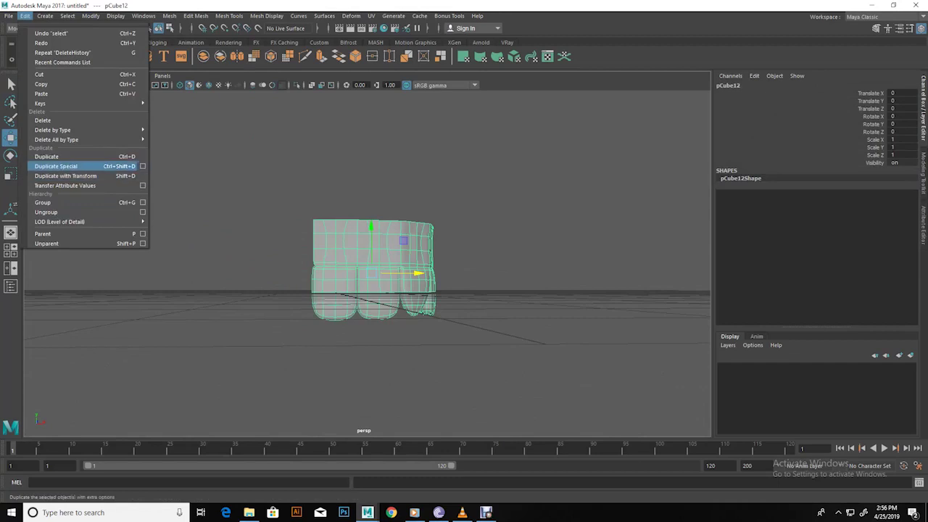
click(143, 166)
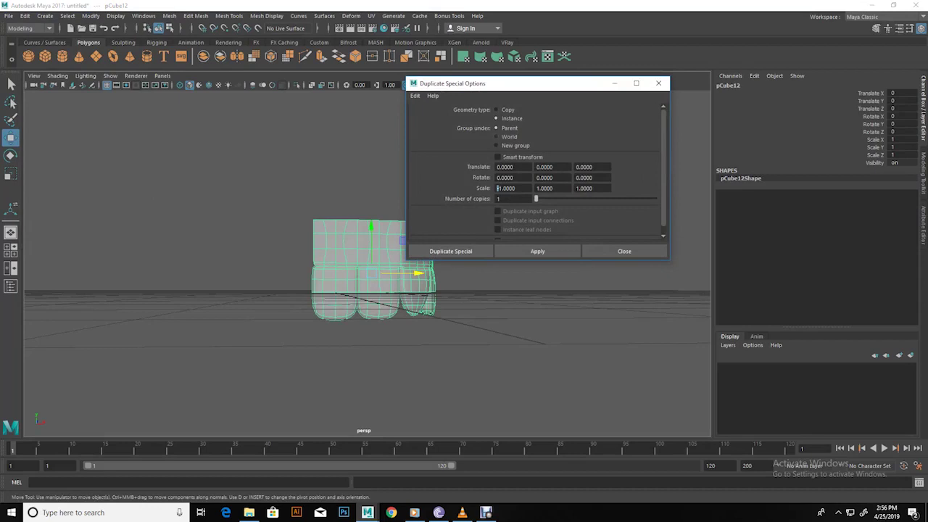
click(496, 109)
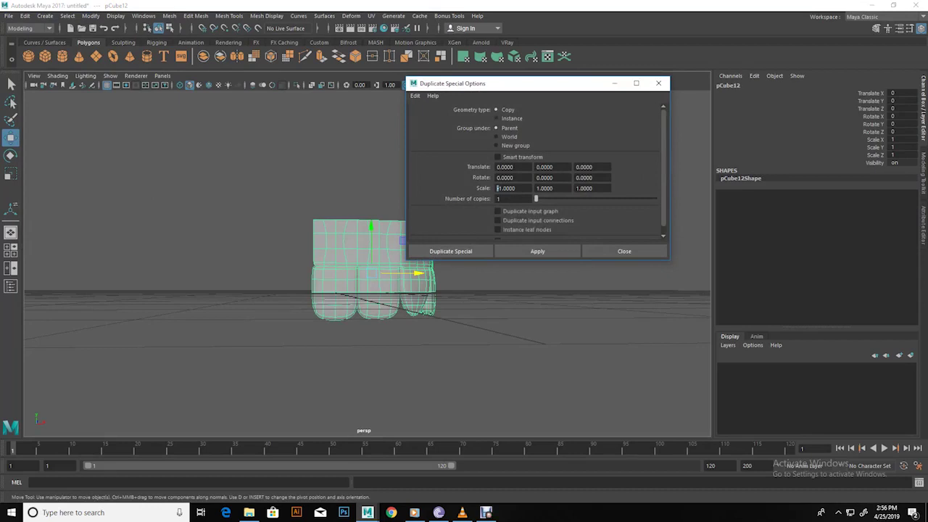
click(537, 251)
click(624, 251)
mouse_move(362, 326)
alt+mouse_down()
mouse_move(377, 289)
mouse_move(211, 297)
alt+mouse_up()
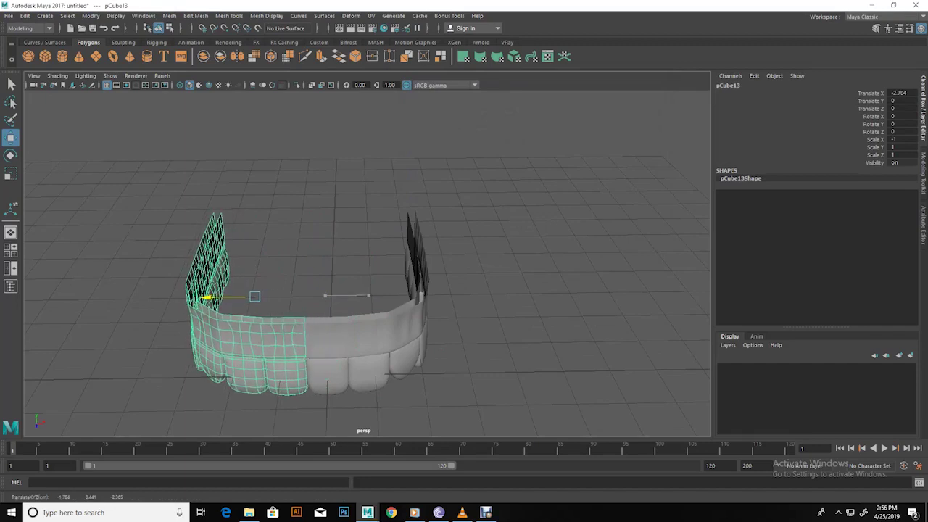
drag(209, 296, 304, 294)
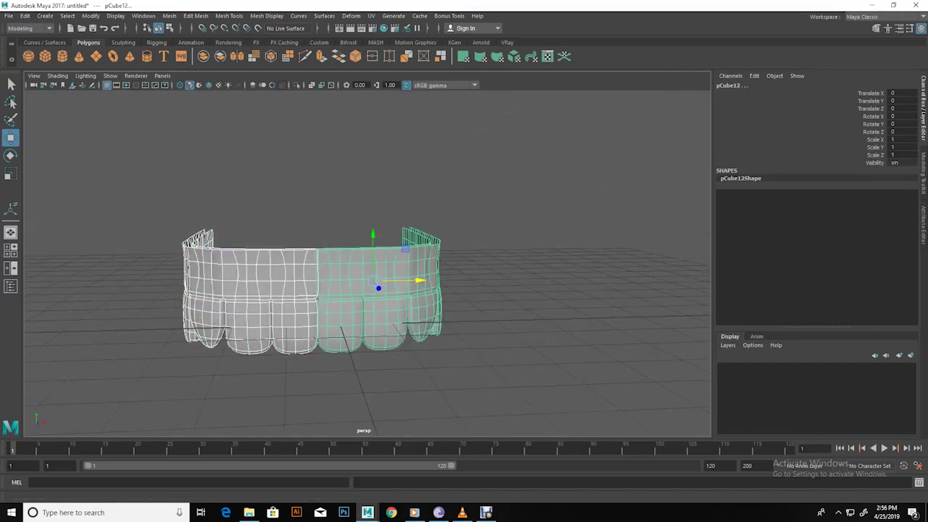
Combine both teeth halves into a single mesh, pCube14
click(169, 16)
click(178, 46)
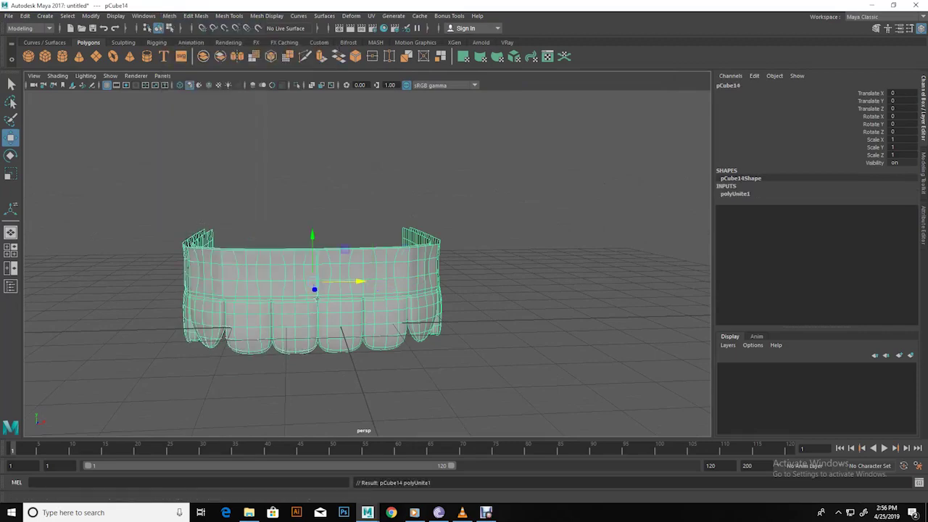
scroll(283, 283, up, 2)
scroll(283, 283, up, 2)
scroll(283, 283, up, 2)
scroll(282, 283, up, 2)
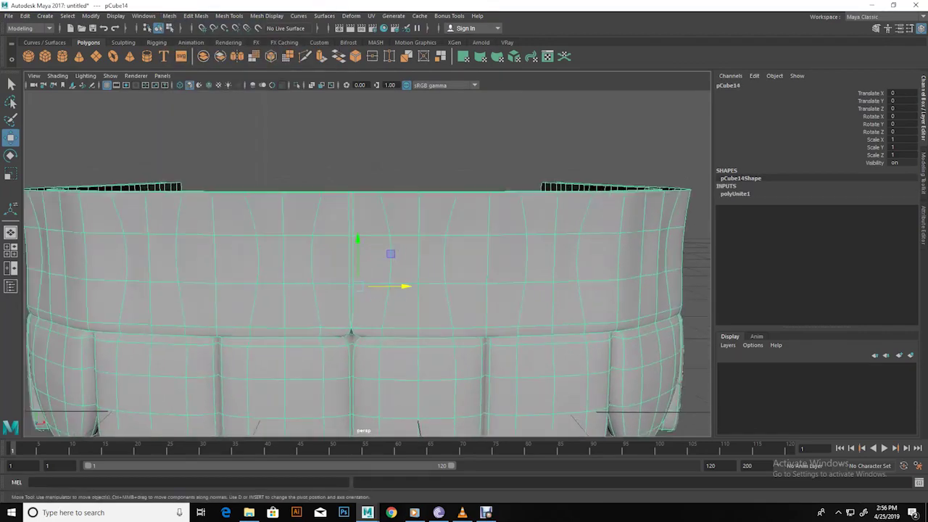
In wireframe vertex mode, pull the first centre-seam vertices onto their partners to merge them
key(4)
key(F9)
click(346, 294)
alt+drag(363, 290, 363, 312)
click(304, 241)
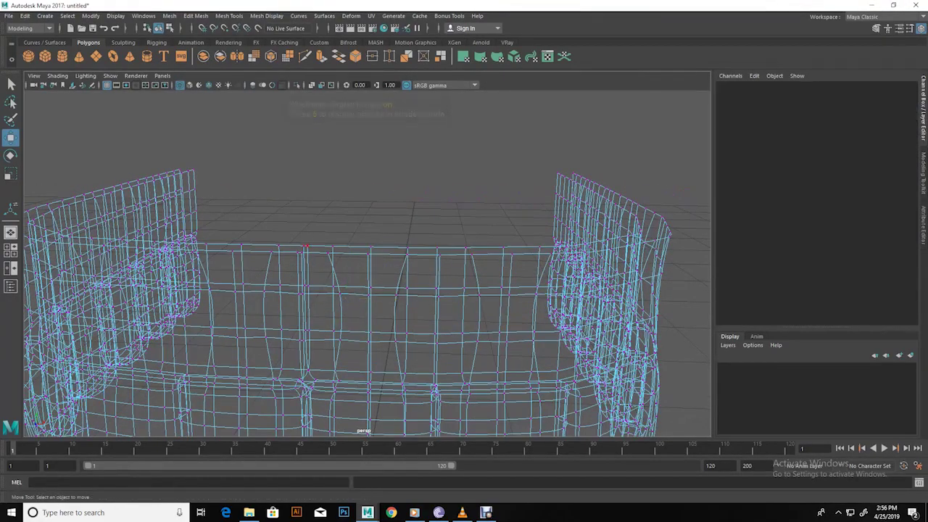
drag(295, 237, 313, 247)
scroll(312, 246, up, 3)
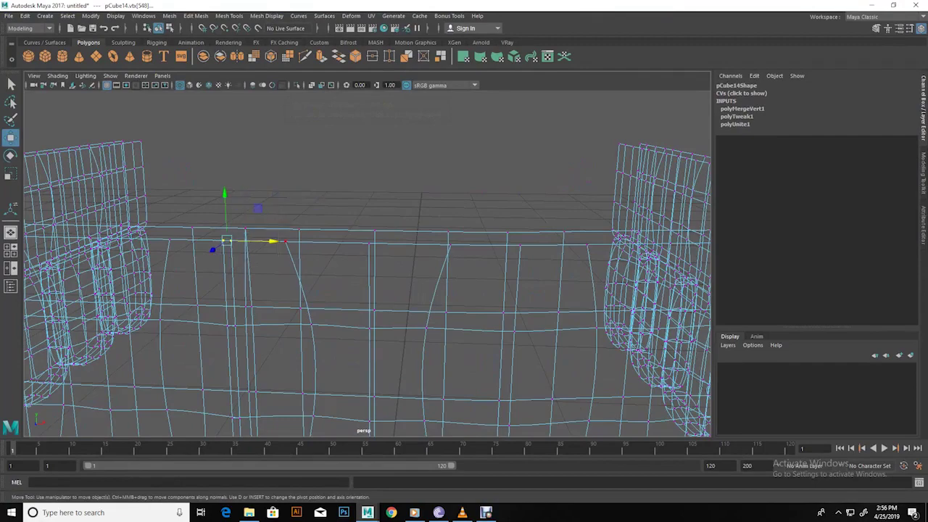
alt+drag(362, 290, 362, 269)
drag(311, 250, 316, 265)
click(319, 269)
alt+drag(363, 290, 362, 217)
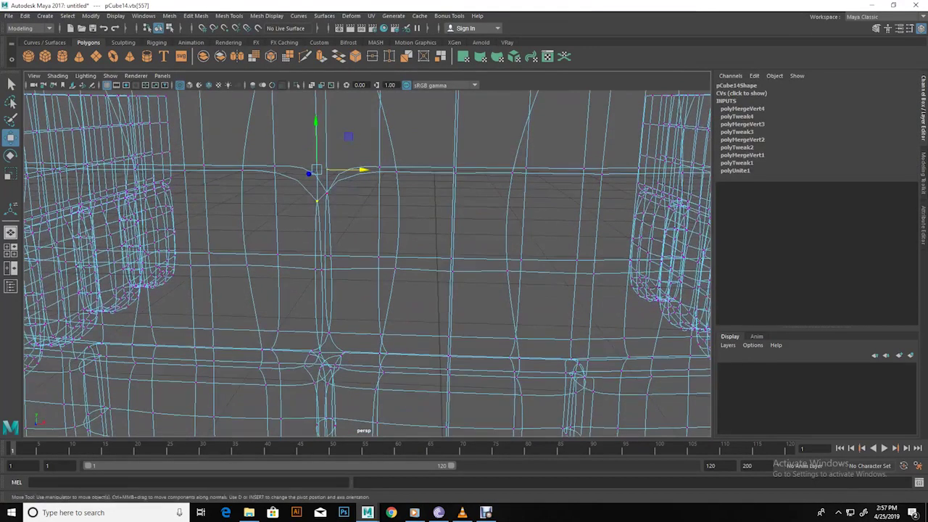
mouse_move(317, 254)
mouse_down()
mouse_move(318, 288)
mouse_move(363, 239)
mouse_up()
Snap the next upper seam vertices onto their neighbours
drag(304, 189, 259, 135)
drag(263, 203, 290, 187)
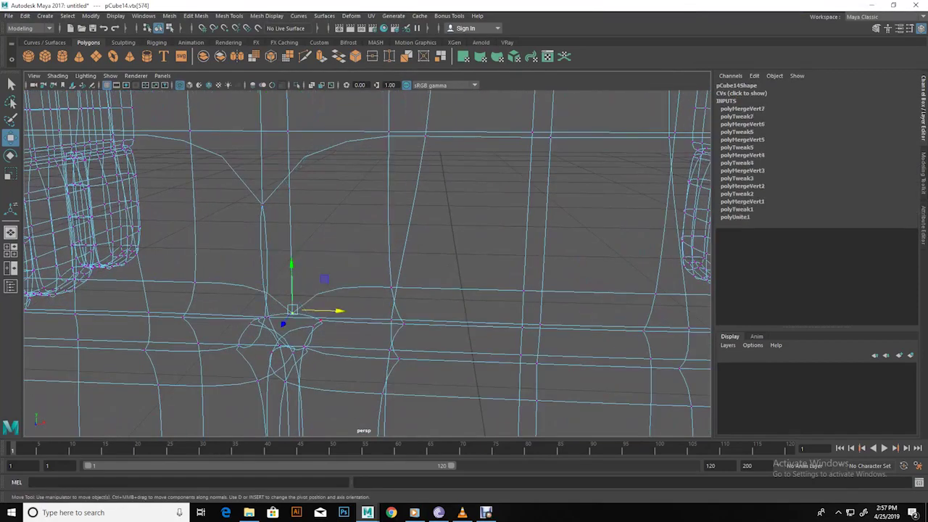
alt+drag(363, 290, 377, 239)
alt+right_drag(362, 290, 406, 290)
alt+drag(362, 290, 340, 261)
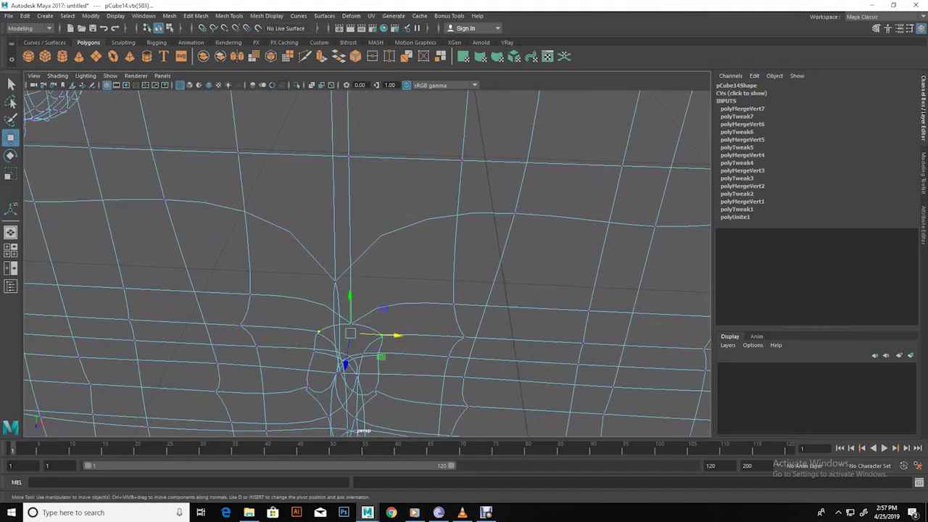
Merge the lower seam vertices, then return to shaded display and object mode
drag(319, 332, 320, 352)
shift+click(343, 330)
key(ctrl+z)
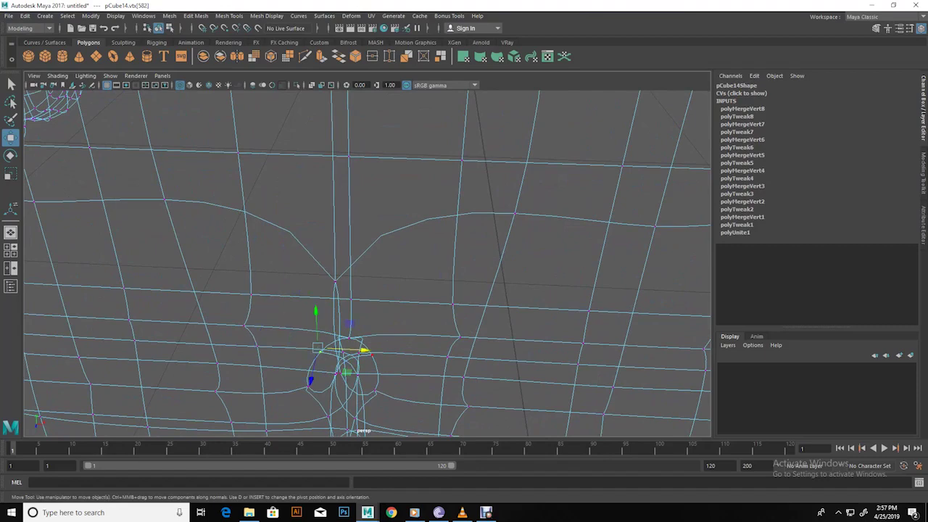
mouse_move(320, 353)
mouse_down()
mouse_move(311, 387)
mouse_move(348, 362)
mouse_up()
alt+drag(363, 254, 290, 225)
mouse_move(223, 308)
alt+mouse_down()
mouse_move(199, 257)
mouse_move(218, 250)
alt+mouse_up()
scroll(363, 261, down, 2)
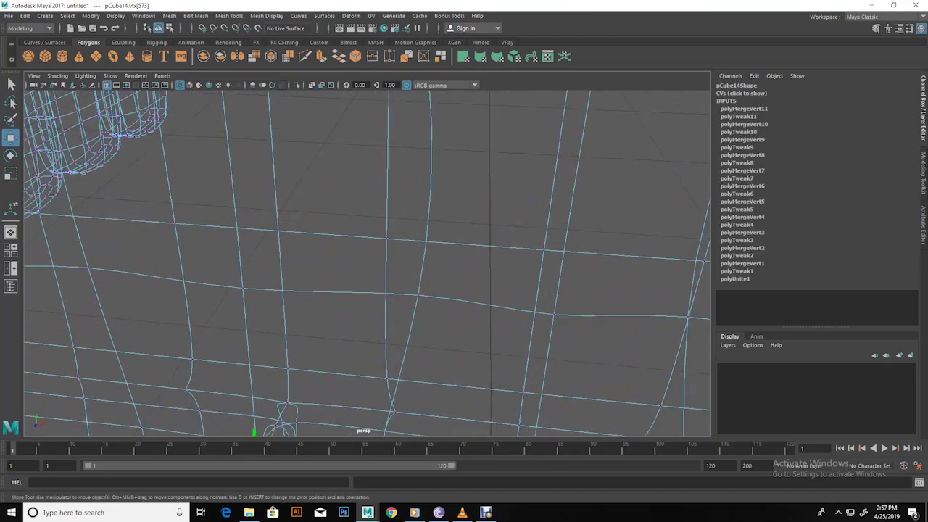
scroll(363, 261, down, 4)
scroll(362, 261, down, 3)
key(5)
key(F8)
scroll(363, 261, down, 5)
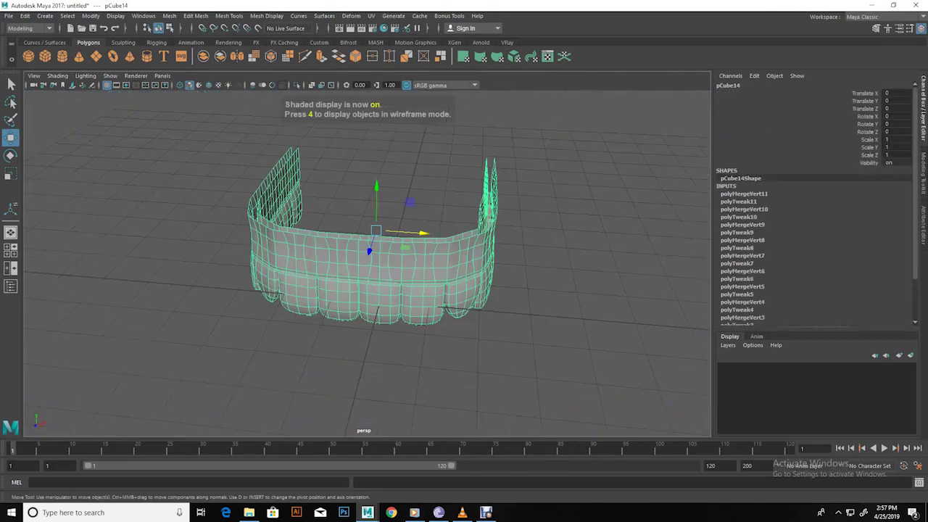
Select the combined U-shaped teeth mesh pCube14 and open the Deform menu
mouse_move(363, 218)
alt+mouse_down()
mouse_move(362, 326)
mouse_move(362, 203)
mouse_move(362, 240)
alt+mouse_up()
click(373, 210)
key(4)
key(w)
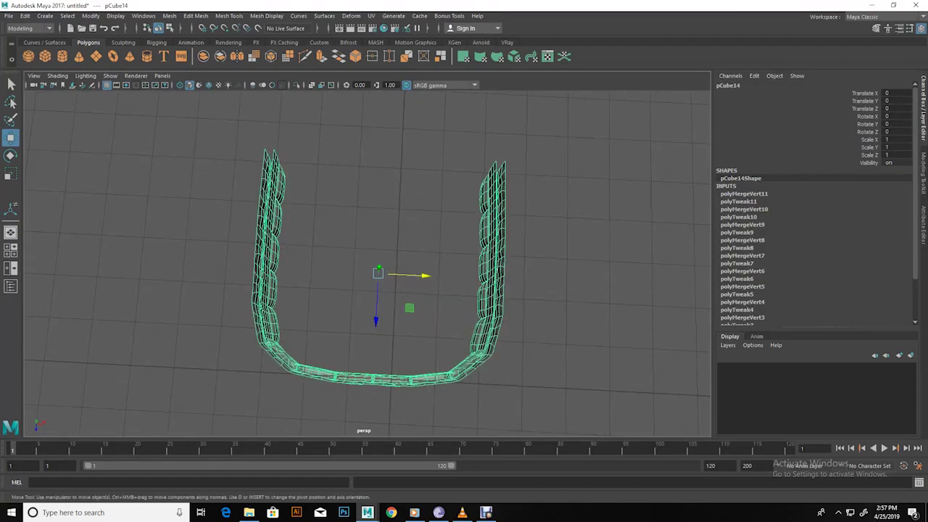
key(5)
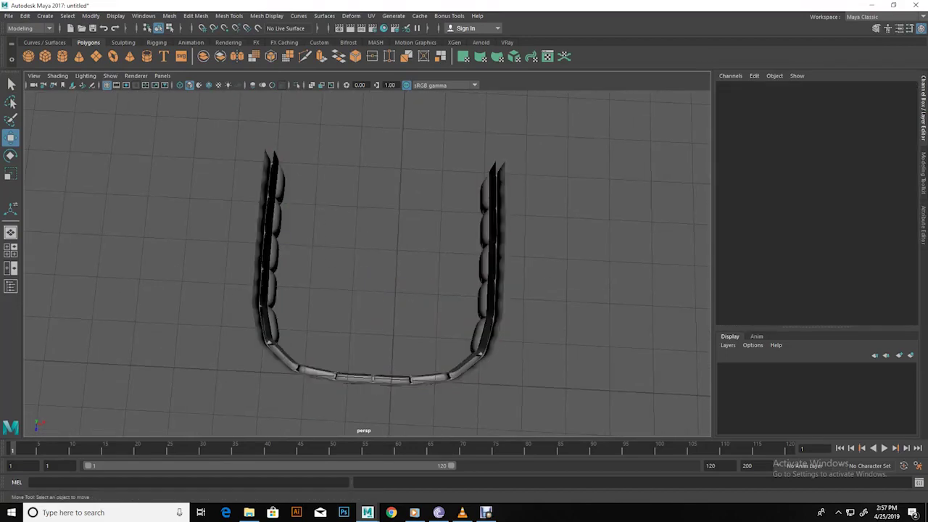
key(ctrl+z)
key(4)
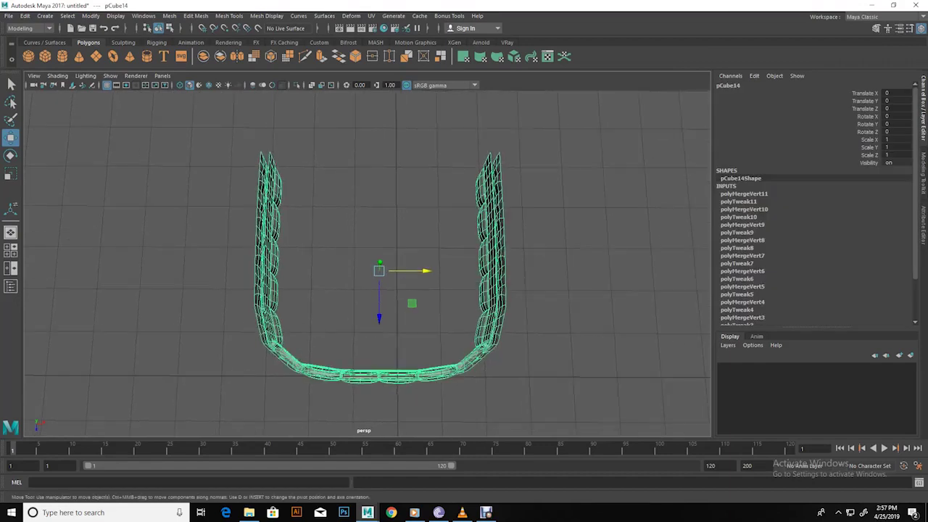
click(351, 15)
mouse_move(369, 130)
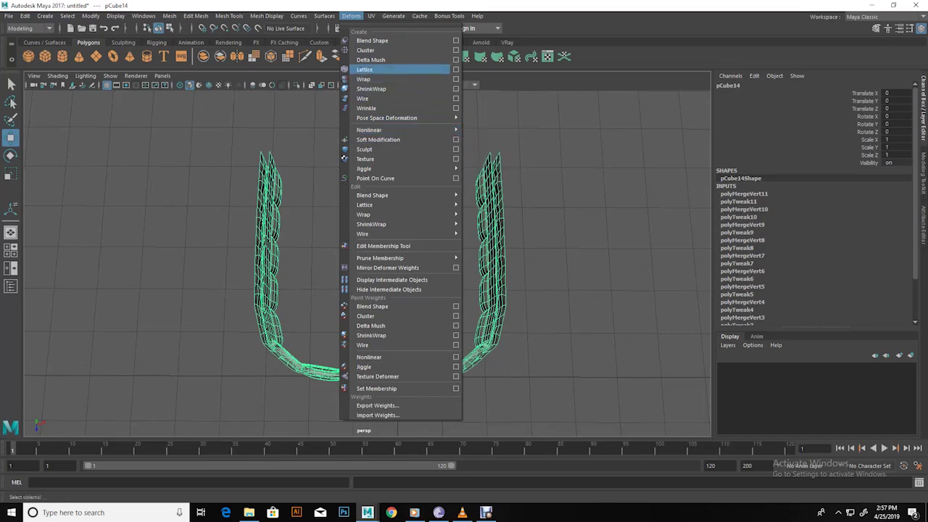
Add a lattice to the teeth with Local Influence S/T/U 2, S Divisions 5 and U Divisions 4
click(364, 69)
mouse_move(406, 218)
alt+mouse_down()
mouse_move(406, 160)
mouse_move(435, 145)
alt+mouse_up()
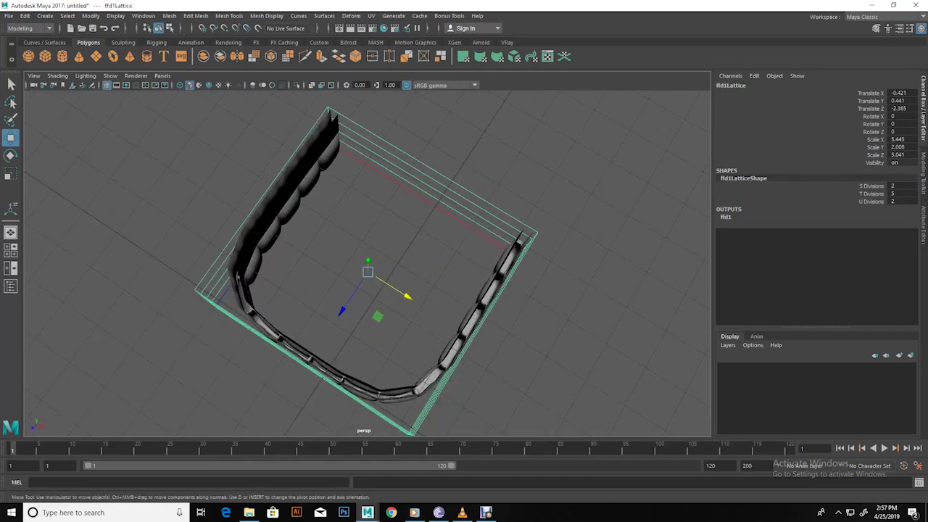
click(726, 217)
drag(863, 232, 862, 248)
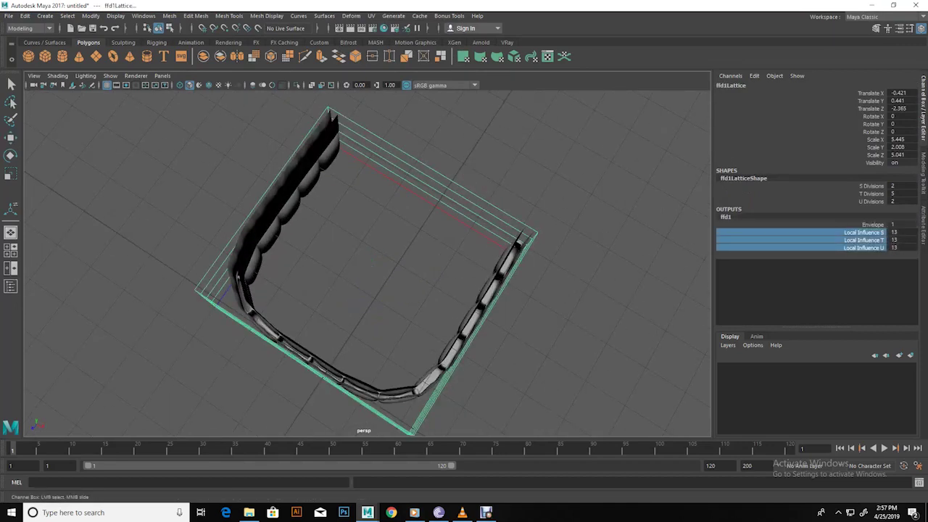
click(862, 240)
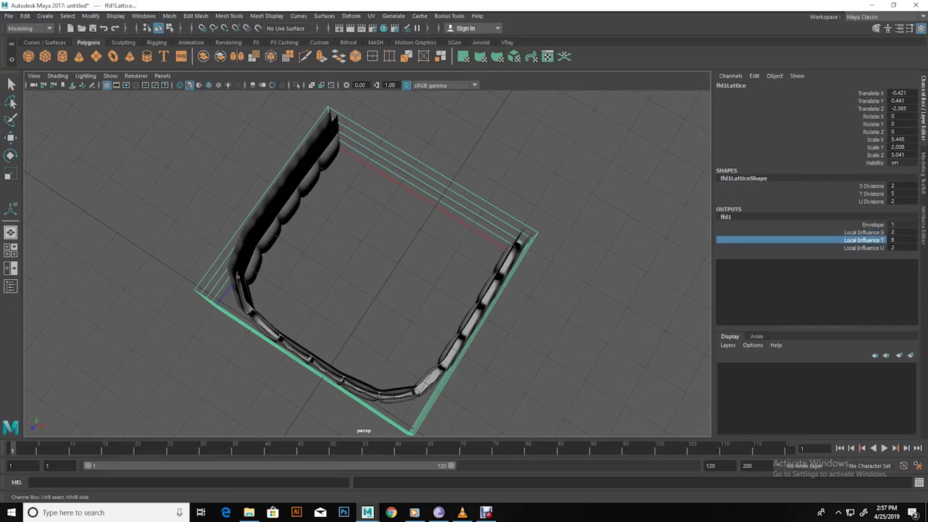
key(w)
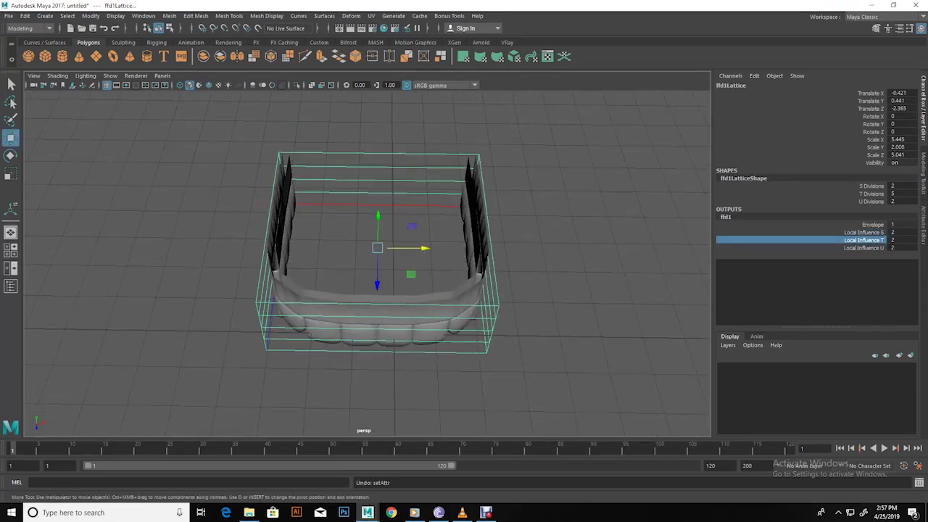
click(870, 186)
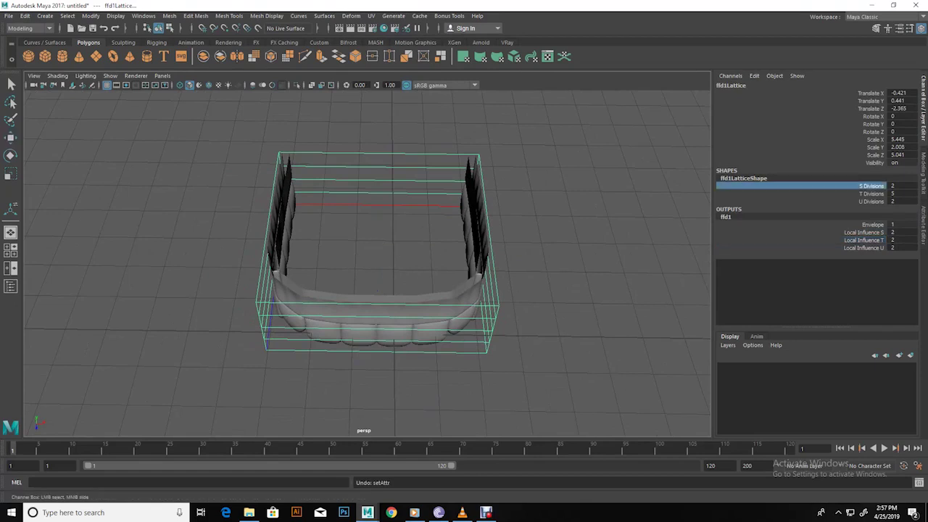
middle_drag(363, 391, 413, 391)
click(870, 201)
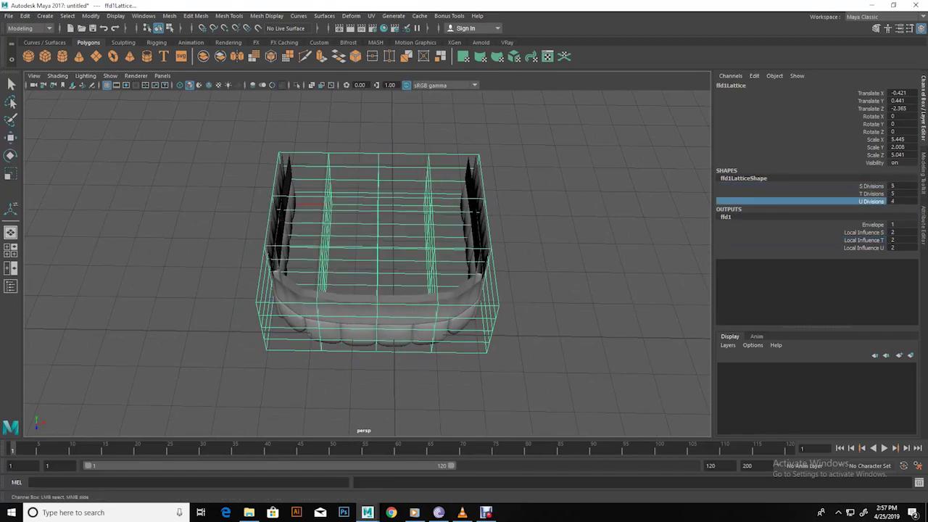
Pull the lattice's bottom points down and scale its middle two rows outward in X
alt+drag(362, 391, 362, 311)
key(F8)
key(w)
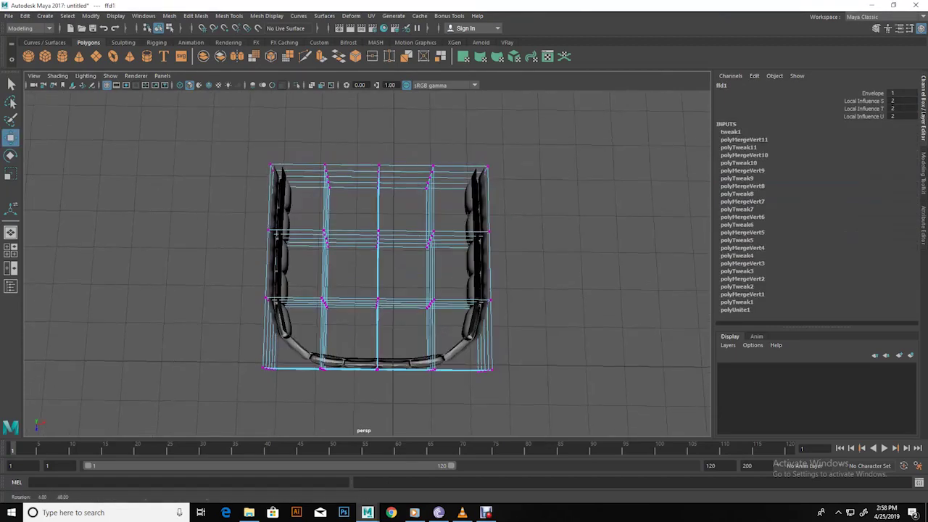
mouse_move(428, 400)
mouse_down()
mouse_move(442, 407)
mouse_move(442, 376)
mouse_up()
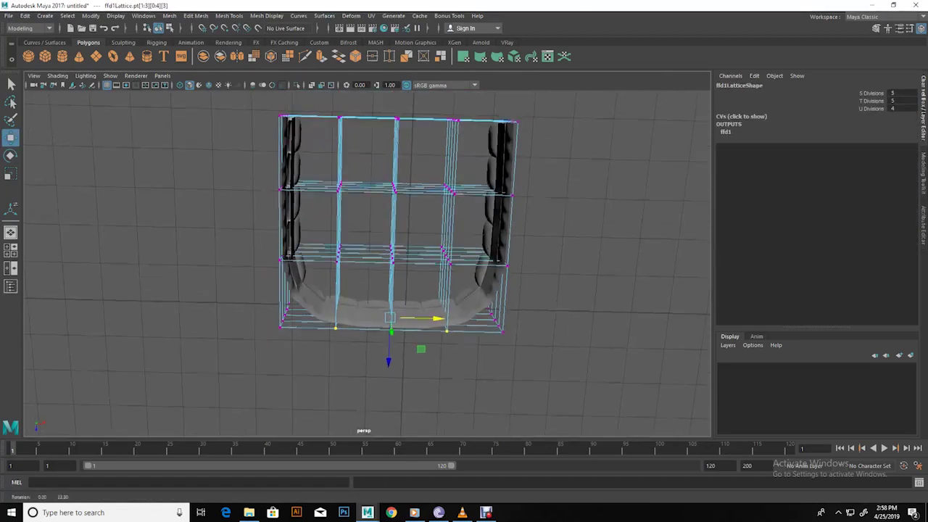
drag(388, 358, 401, 395)
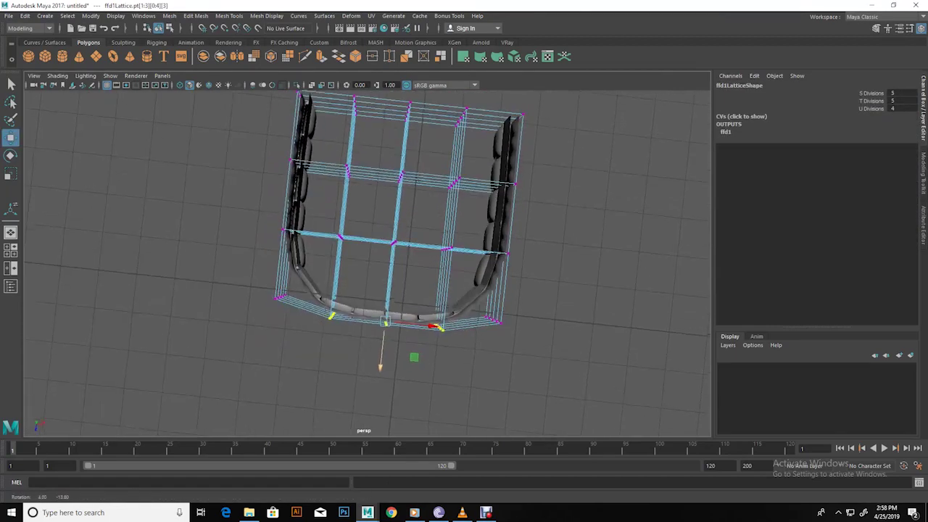
mouse_move(247, 190)
mouse_down()
mouse_move(515, 306)
mouse_move(507, 261)
mouse_up()
key(r)
drag(428, 241, 432, 241)
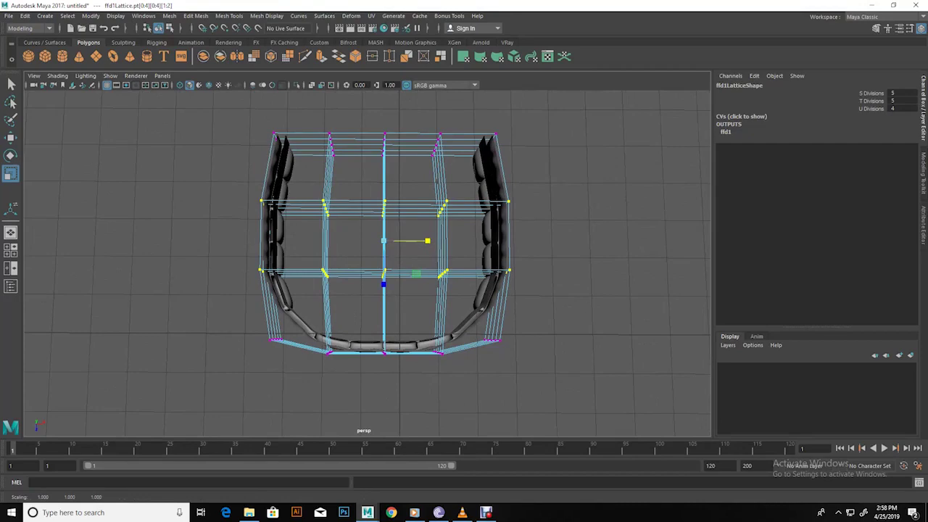
key(w)
key(F8)
Delete all history on the teeth, baking the lattice shape into the mesh
click(26, 15)
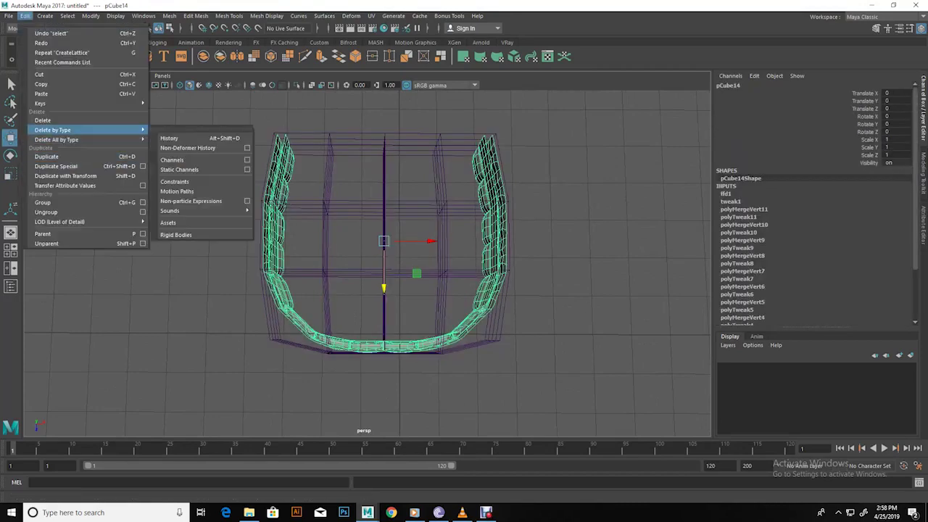
click(188, 137)
mouse_move(362, 253)
alt+mouse_down()
mouse_move(377, 239)
mouse_move(406, 253)
mouse_move(536, 247)
mouse_move(435, 239)
mouse_move(435, 203)
mouse_move(449, 218)
alt+mouse_up()
Reselect the teeth mesh and scale it shorter vertically
click(382, 210)
click(508, 326)
click(384, 218)
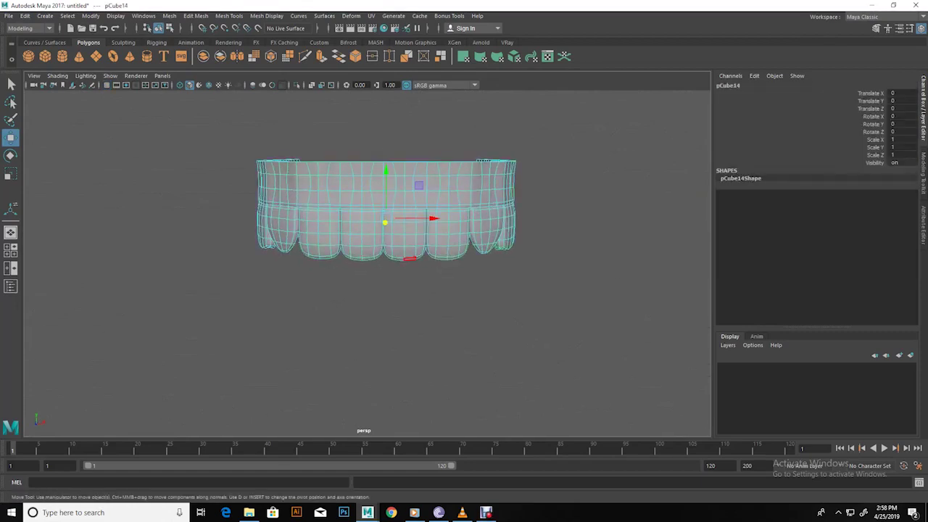
key(F11)
mouse_move(384, 217)
alt+mouse_down()
mouse_move(391, 210)
mouse_move(385, 232)
mouse_move(385, 218)
alt+mouse_up()
key(space)
key(space)
key(F8)
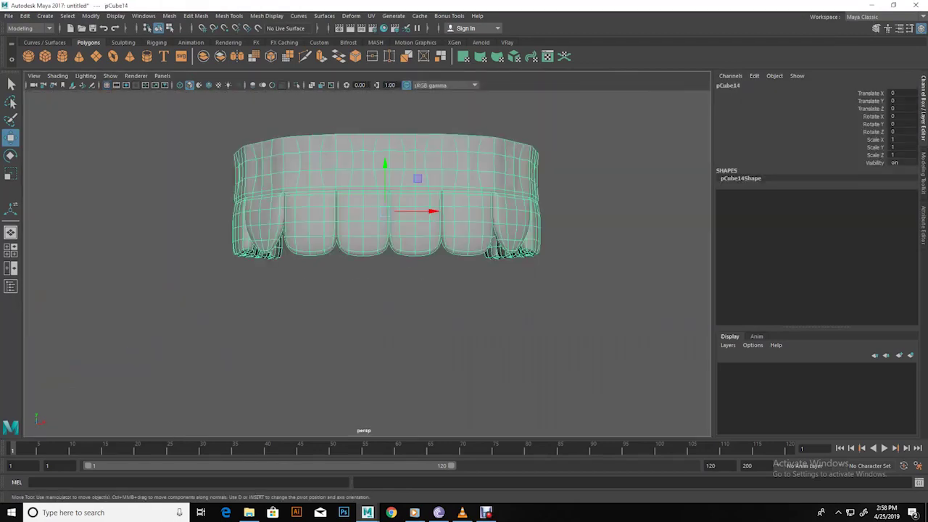
key(r)
drag(389, 166, 389, 177)
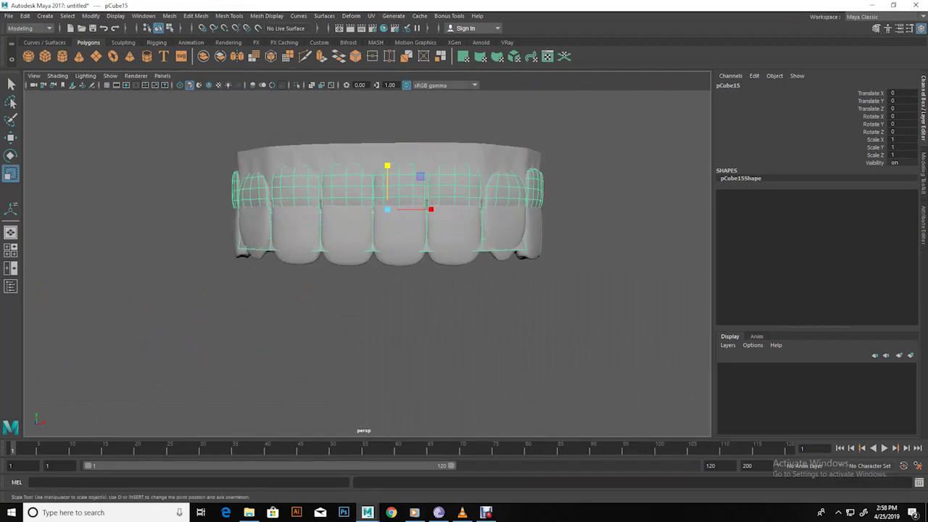
Move the lower teeth down beneath the upper row to Translate Y -1.906
key(w)
drag(387, 165, 387, 247)
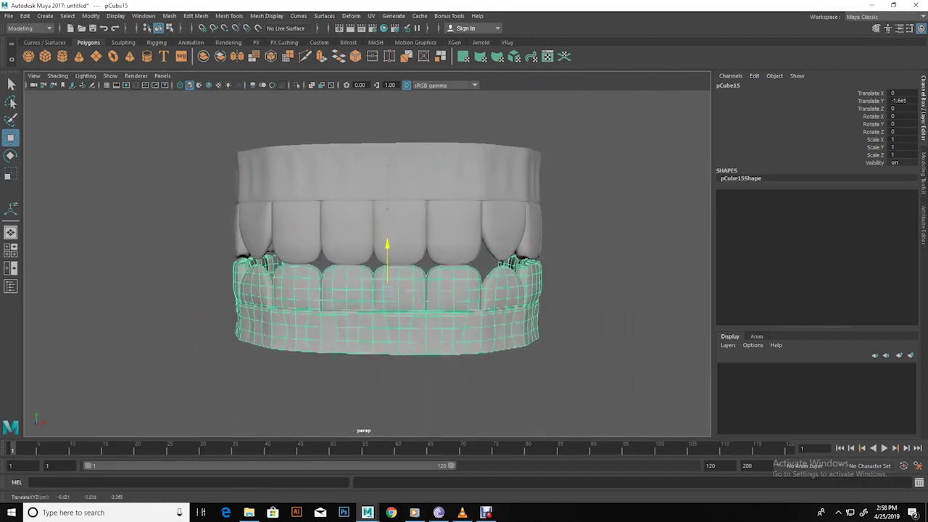
key(space)
key(space)
alt+middle_drag(398, 221, 462, 152)
key(r)
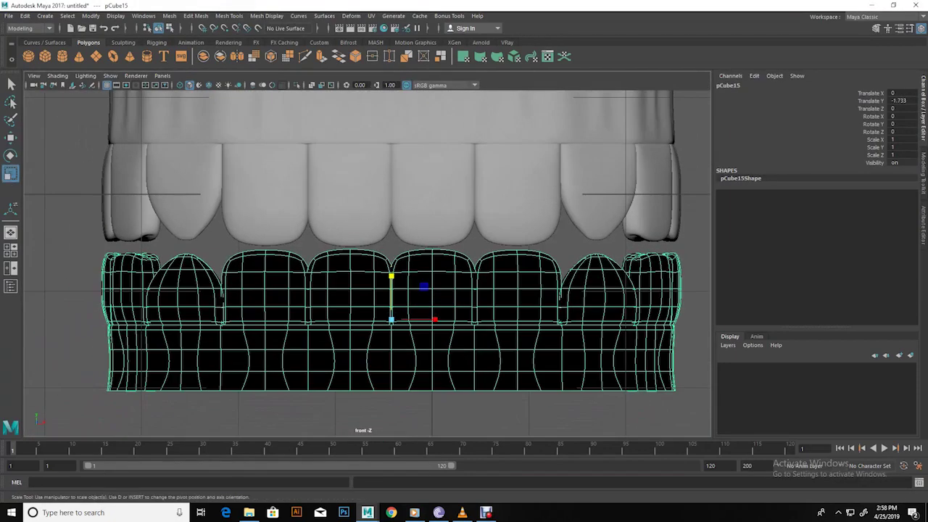
key(w)
drag(390, 317, 391, 339)
key(r)
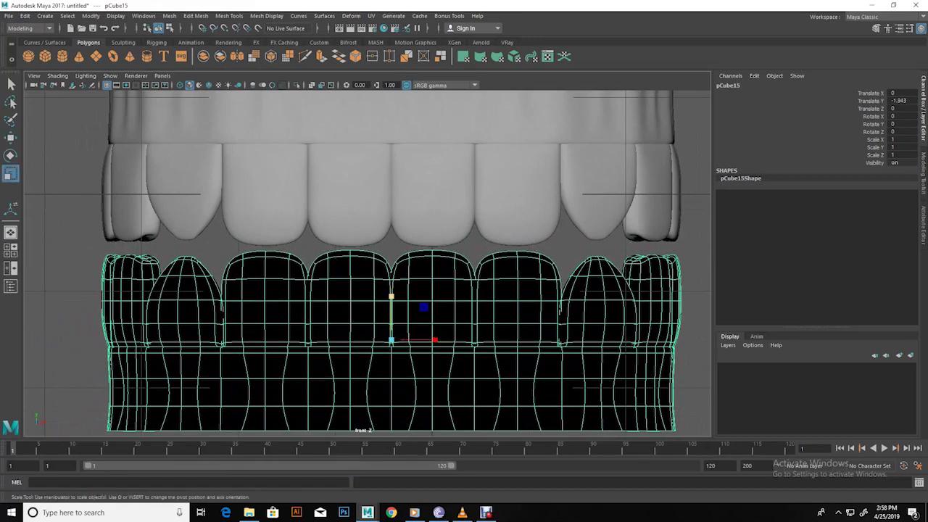
key(w)
key(space)
key(space)
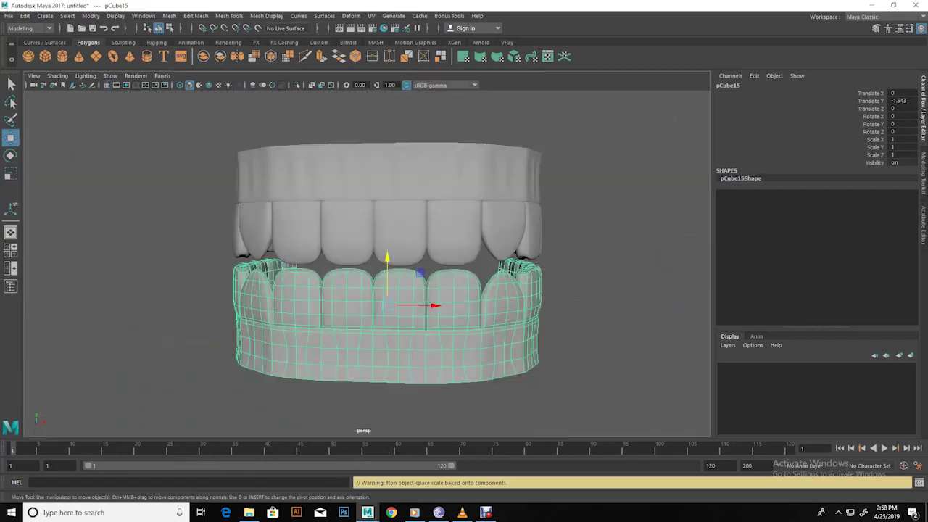
key(r)
Scale the lower teeth uniformly down to 0.939
drag(383, 302, 368, 302)
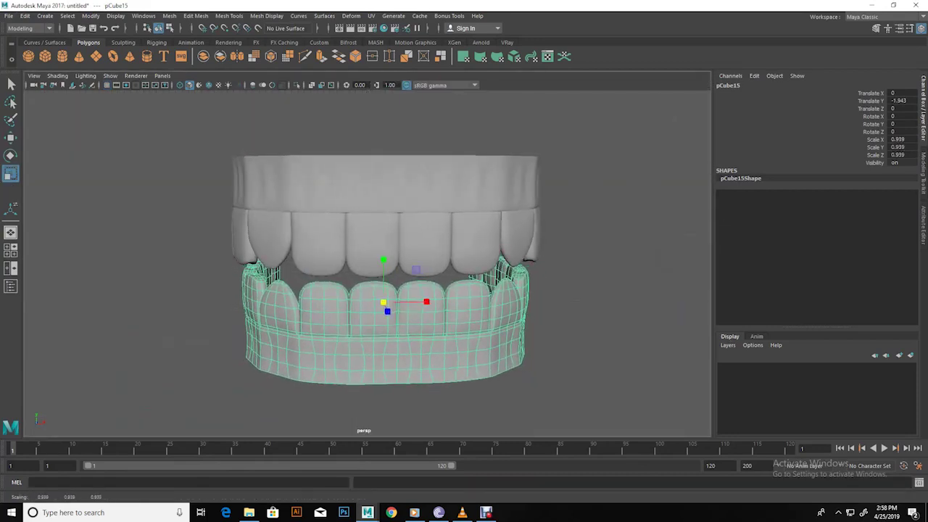
alt+drag(435, 218, 435, 196)
mouse_move(414, 271)
alt+mouse_down()
mouse_move(341, 279)
mouse_move(406, 279)
alt+mouse_up()
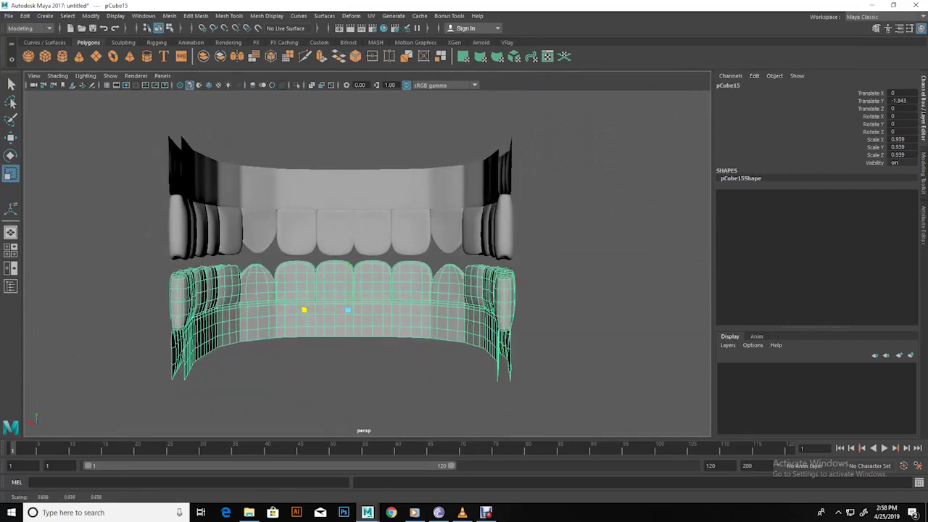
mouse_move(405, 279)
alt+mouse_down()
mouse_move(362, 261)
mouse_move(377, 276)
alt+mouse_up()
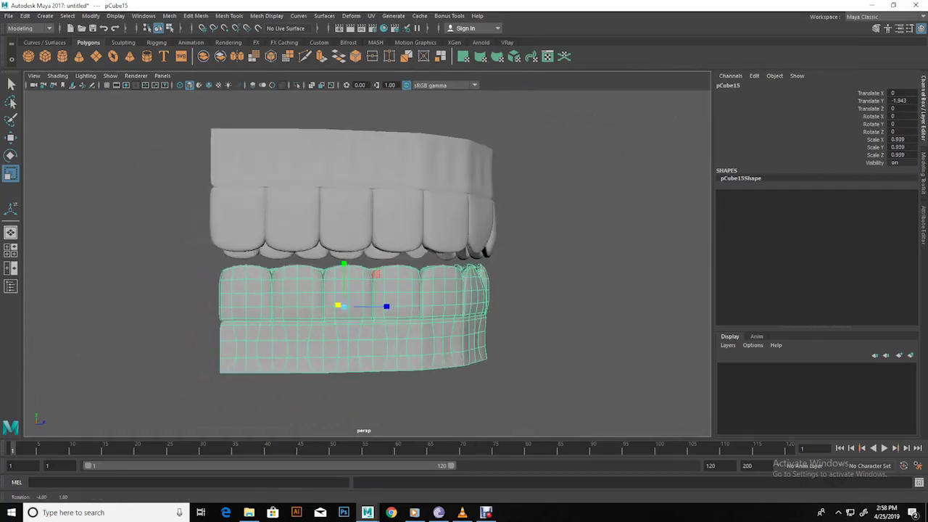
Push the lower teeth back behind the uppers to Translate Z -0.151
key(w)
drag(369, 307, 413, 311)
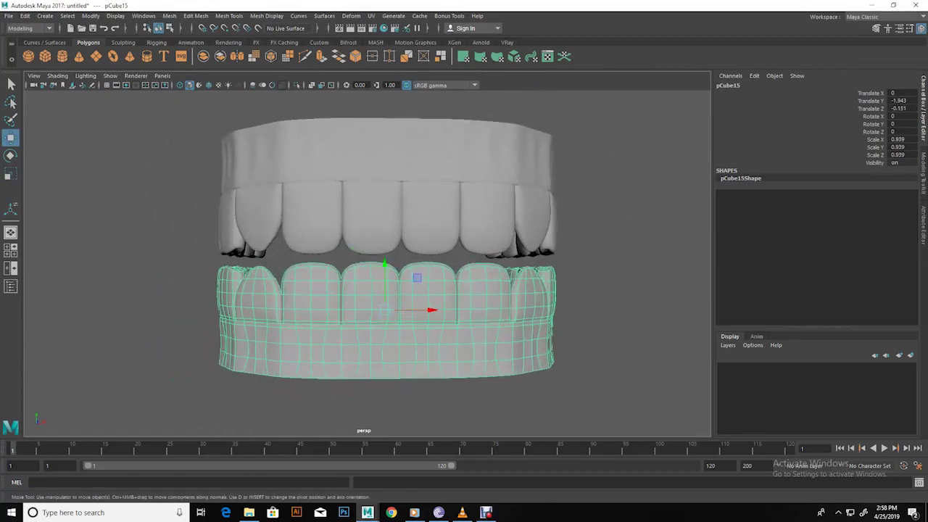
drag(384, 279, 384, 275)
scroll(385, 262, up, 2)
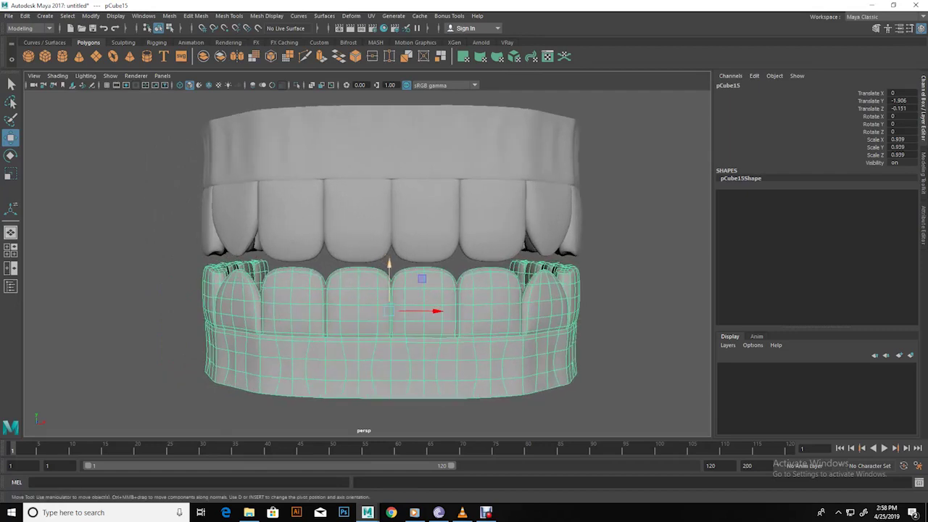
key(F9)
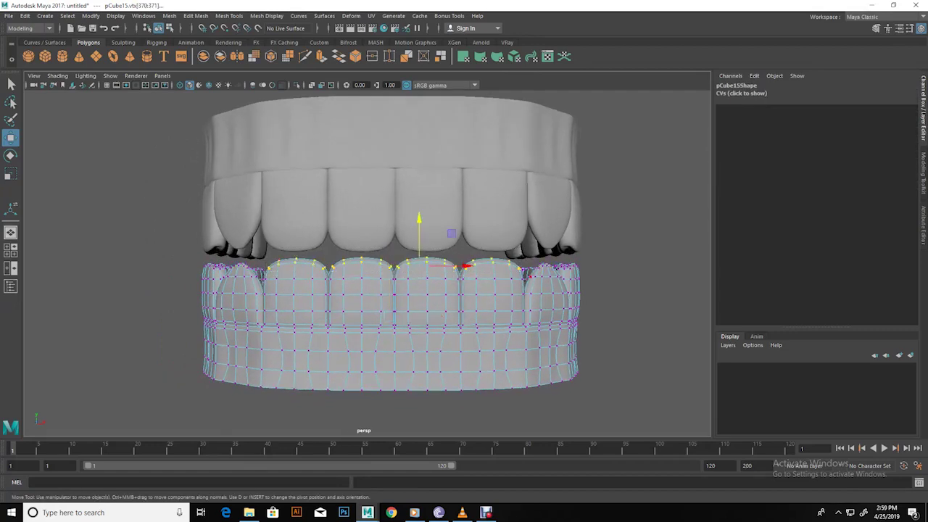
Flatten the lower teeth's tip vertices, then deselect and view both rows at a three-quarter angle
alt+drag(406, 326, 362, 326)
mouse_move(511, 224)
mouse_down()
mouse_move(642, 331)
mouse_move(595, 327)
mouse_move(624, 326)
mouse_up()
key(r)
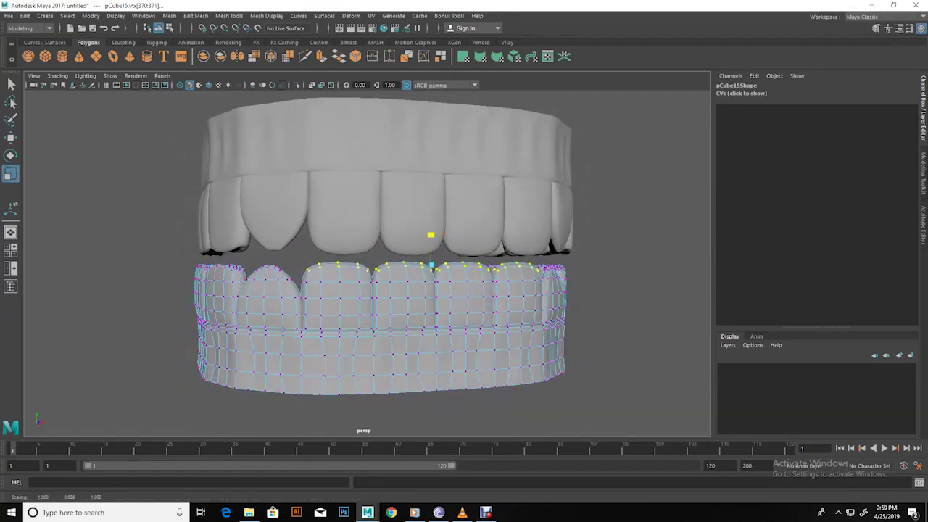
key(w)
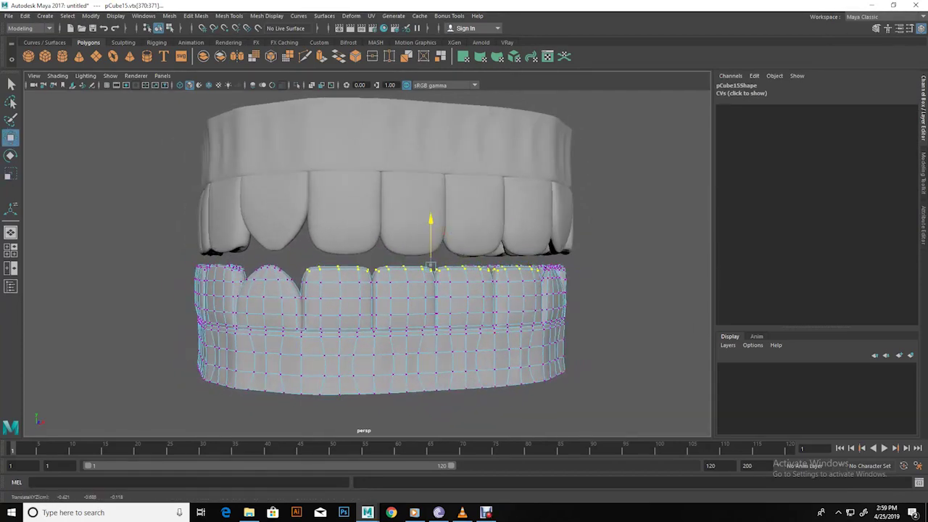
right_drag(508, 261, 543, 252)
alt+drag(435, 327, 406, 319)
alt+right_drag(406, 319, 363, 319)
mouse_move(362, 318)
alt+mouse_down()
mouse_move(414, 308)
mouse_move(587, 304)
mouse_move(624, 269)
mouse_move(576, 226)
mouse_move(522, 246)
alt+mouse_up()
In top view, move the cube inside the tooth arch and stretch it along the arch
click(377, 210)
click(580, 348)
alt+drag(579, 348, 551, 319)
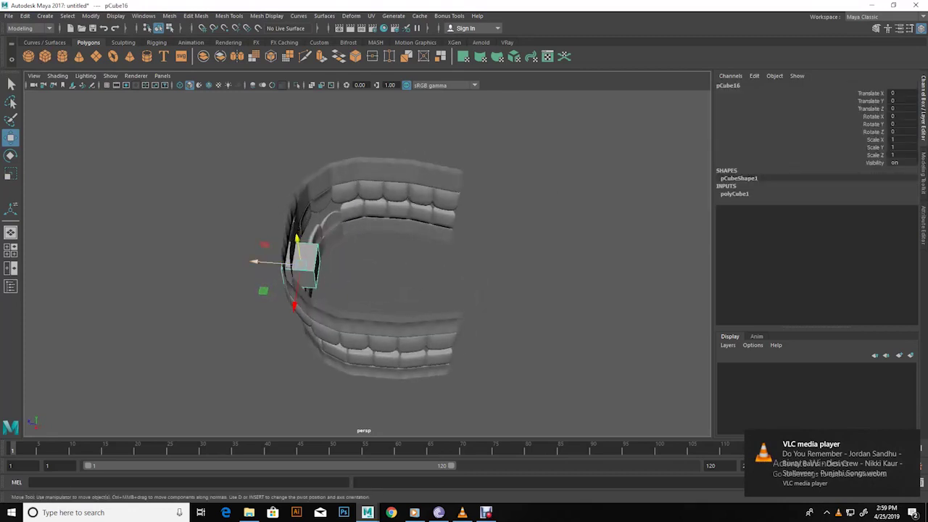
key(space)
key(space)
scroll(368, 263, up, 2)
scroll(368, 263, up, 1)
mouse_move(366, 262)
mouse_down()
mouse_move(350, 254)
mouse_move(512, 254)
mouse_up()
drag(348, 297, 349, 428)
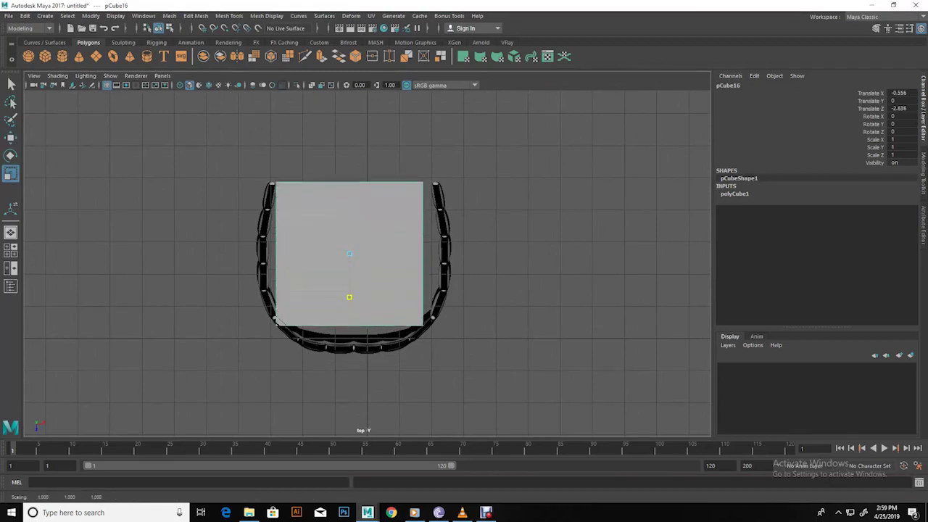
key(w)
drag(349, 254, 353, 212)
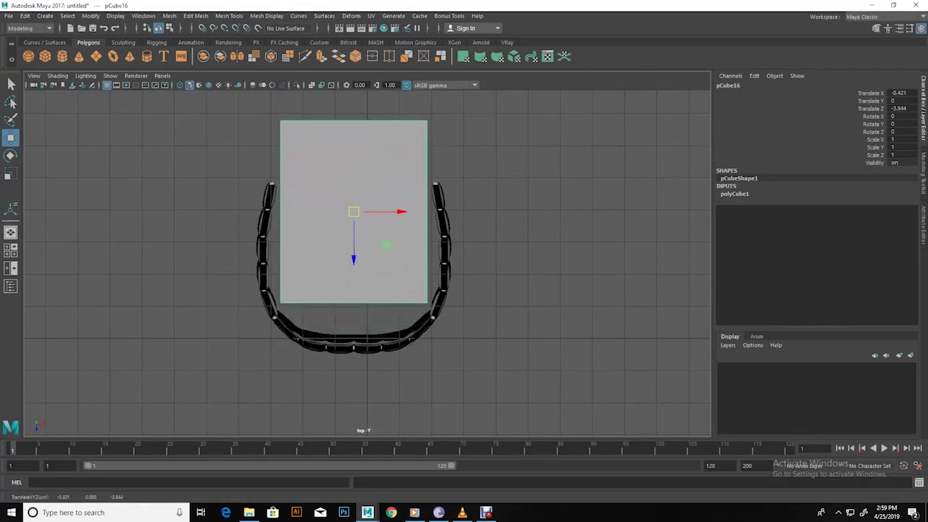
Lower the tongue block to Translate Y -1.113 in the wireframe side view
key(space)
key(space)
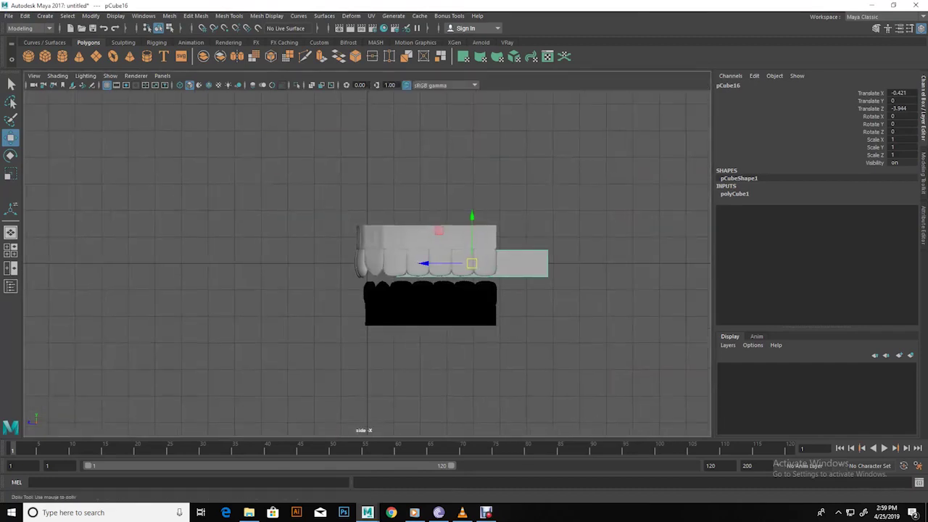
key(4)
drag(487, 263, 487, 296)
key(space)
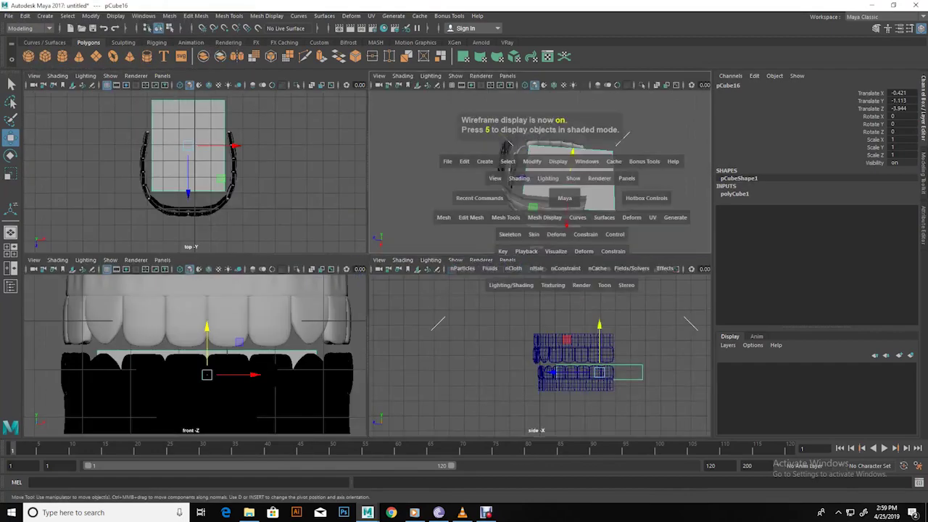
Insert three edge loops across the tongue block in top view
shift+right_drag(445, 240, 431, 245)
key(space)
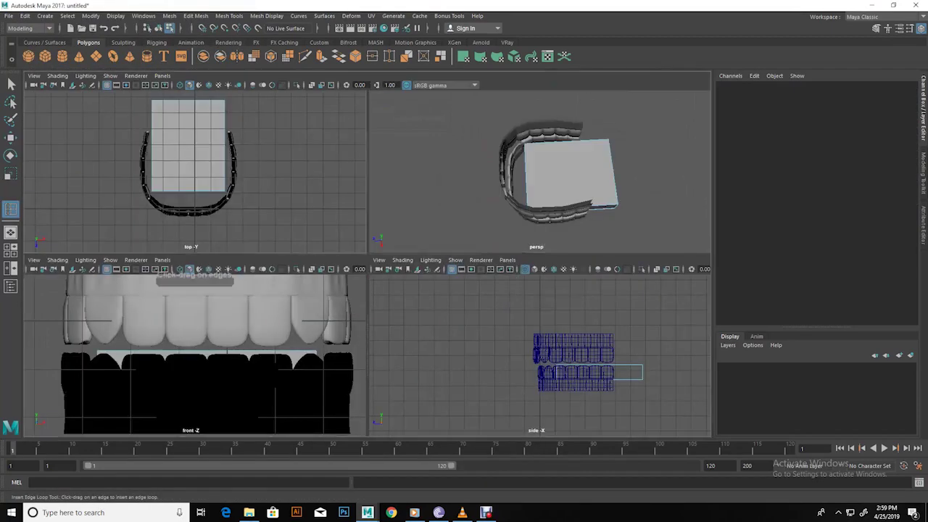
key(space)
click(307, 210)
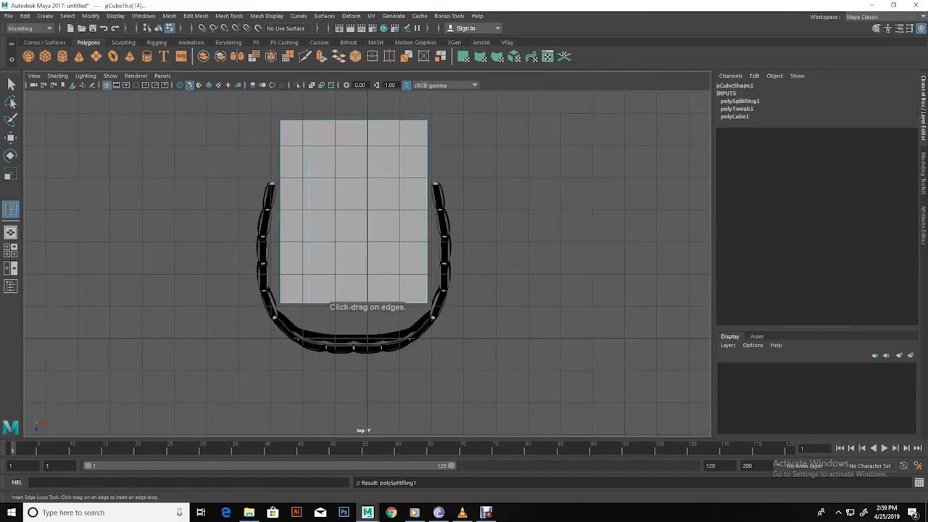
key(F8)
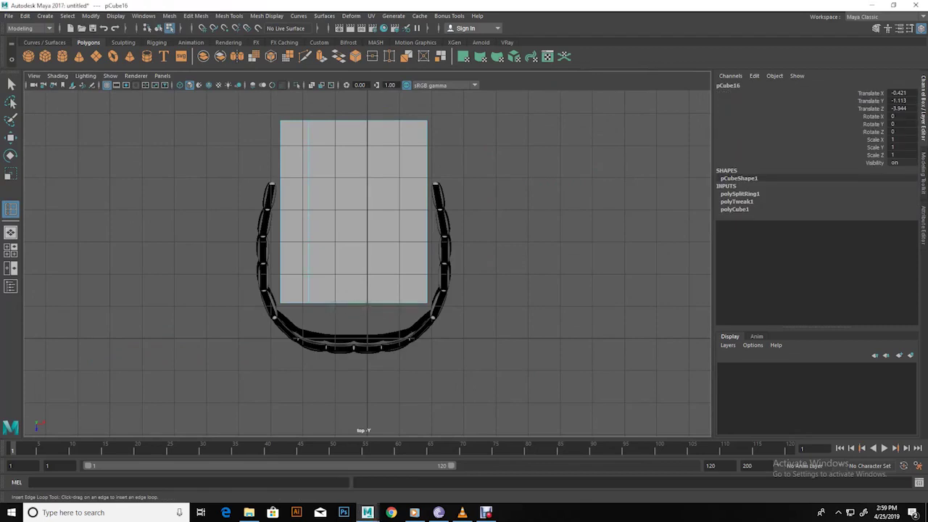
key(F8)
click(395, 210)
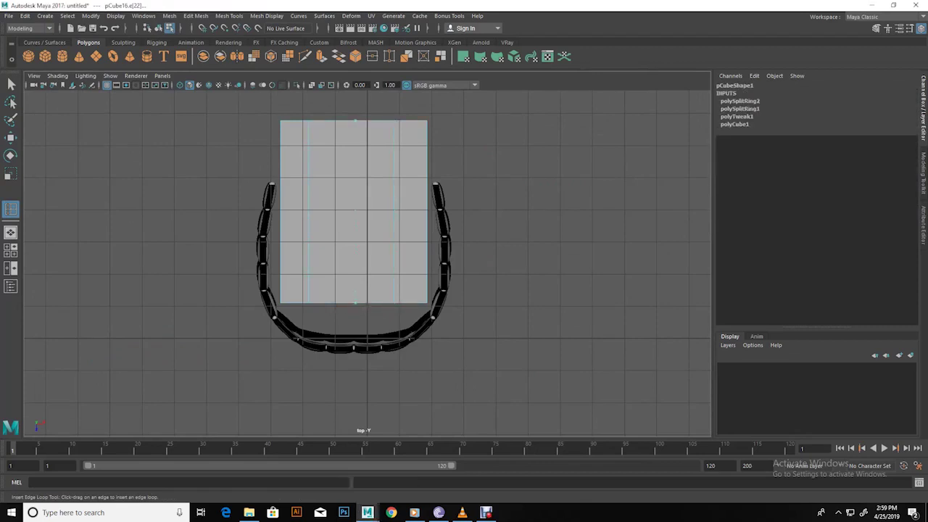
click(354, 121)
Add three horizontal edge loops, then a final loop from the perspective view
click(280, 261)
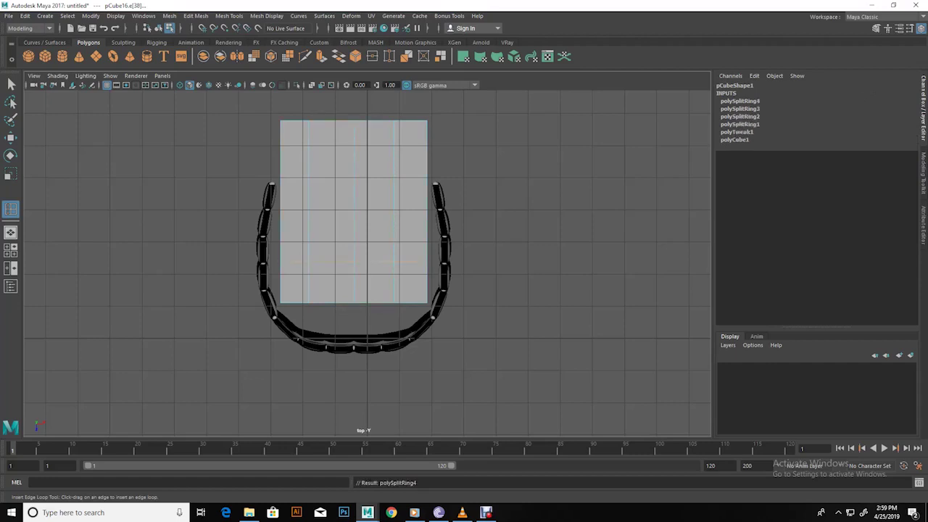
click(281, 232)
click(281, 282)
key(space)
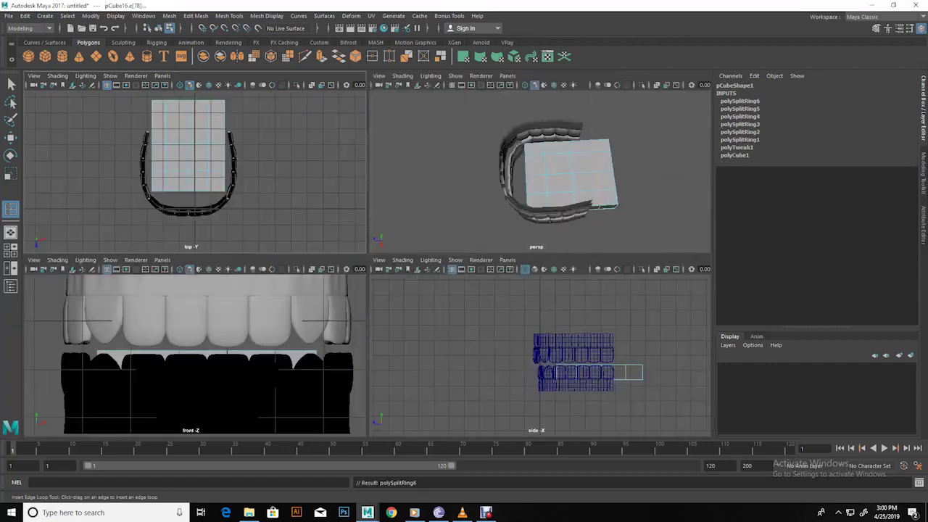
key(space)
mouse_move(363, 290)
alt+mouse_down()
mouse_move(362, 218)
mouse_move(363, 290)
alt+mouse_up()
click(482, 290)
key(r)
alt+drag(363, 217, 392, 247)
Pull the tongue block's front row of vertices downward
click(551, 348)
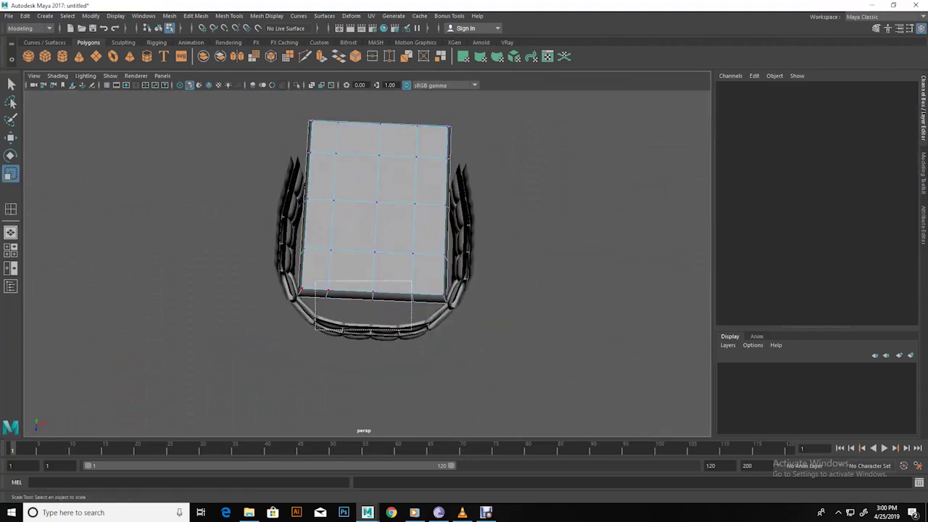
drag(410, 330, 411, 331)
key(w)
alt+drag(363, 232, 363, 217)
drag(374, 333, 374, 353)
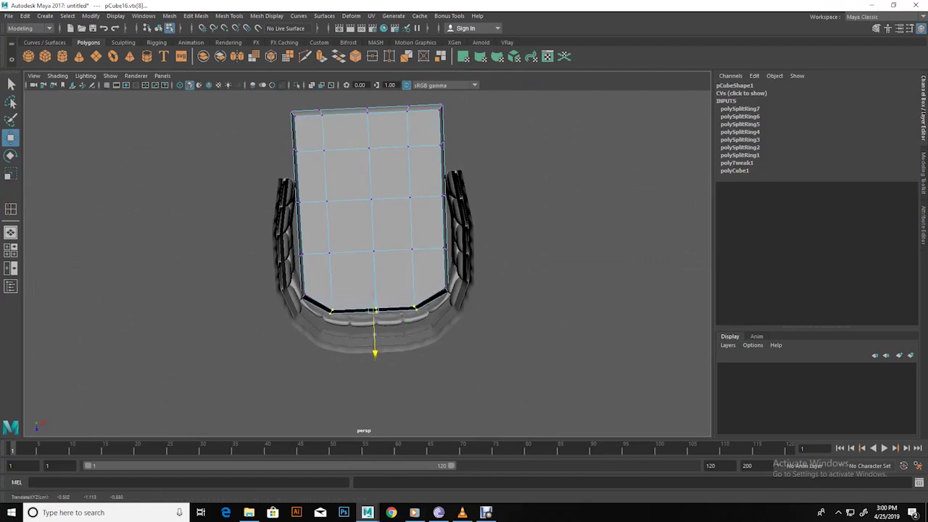
alt+drag(363, 232, 363, 217)
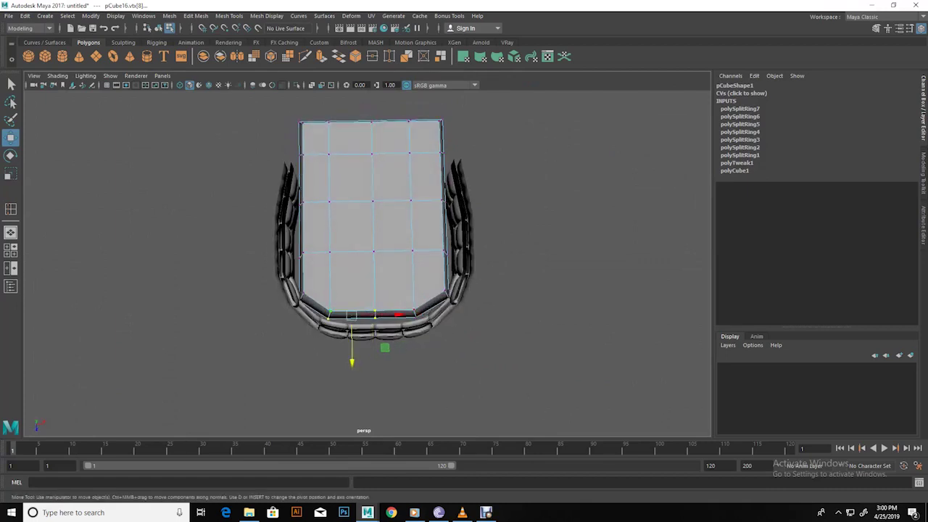
drag(375, 356, 375, 367)
Scale the front corner vertices inward to round the tongue tip, then adjust the back edge
drag(290, 288, 314, 314)
alt+drag(363, 254, 376, 232)
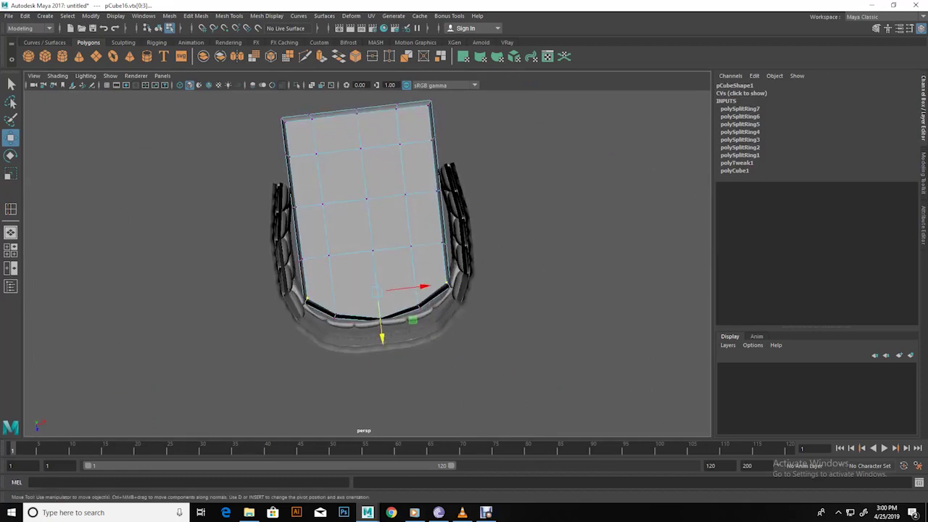
key(r)
drag(420, 281, 435, 305)
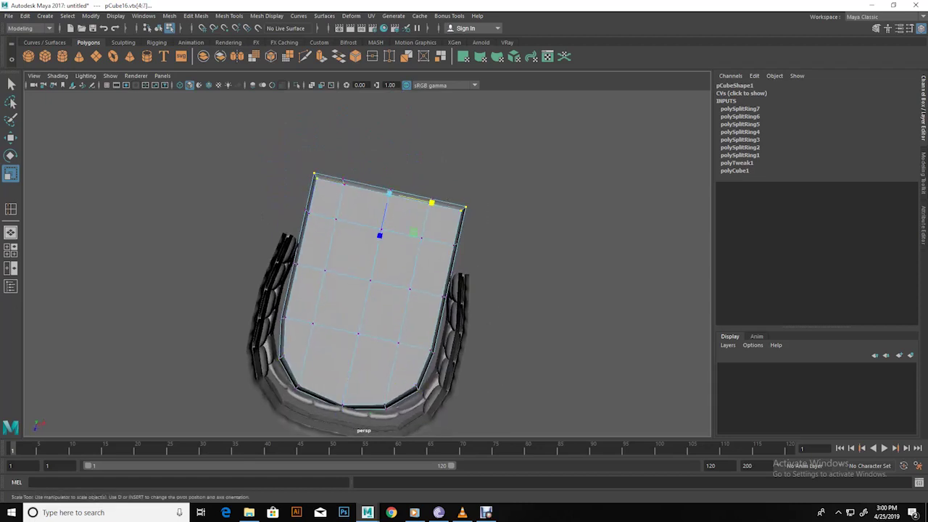
key(w)
drag(378, 234, 377, 246)
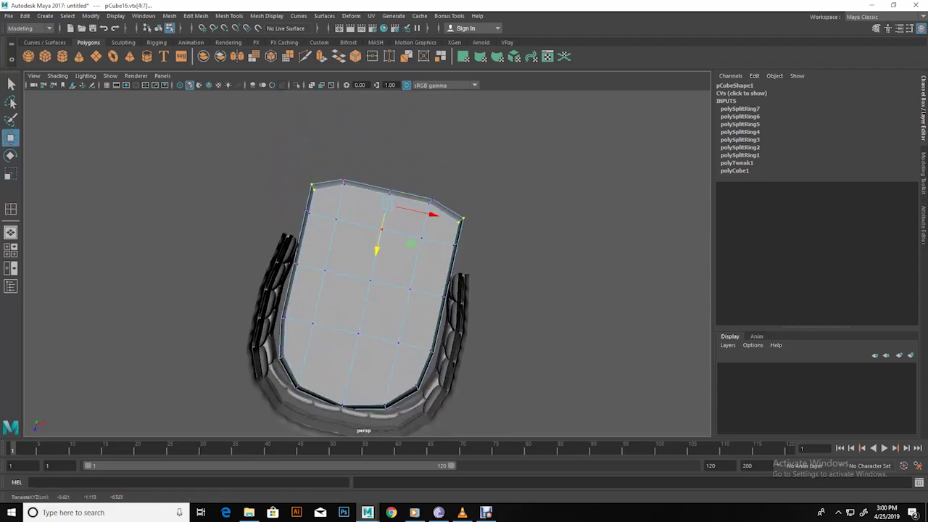
key(r)
mouse_move(377, 290)
alt+mouse_down()
mouse_move(406, 298)
mouse_move(377, 299)
alt+mouse_up()
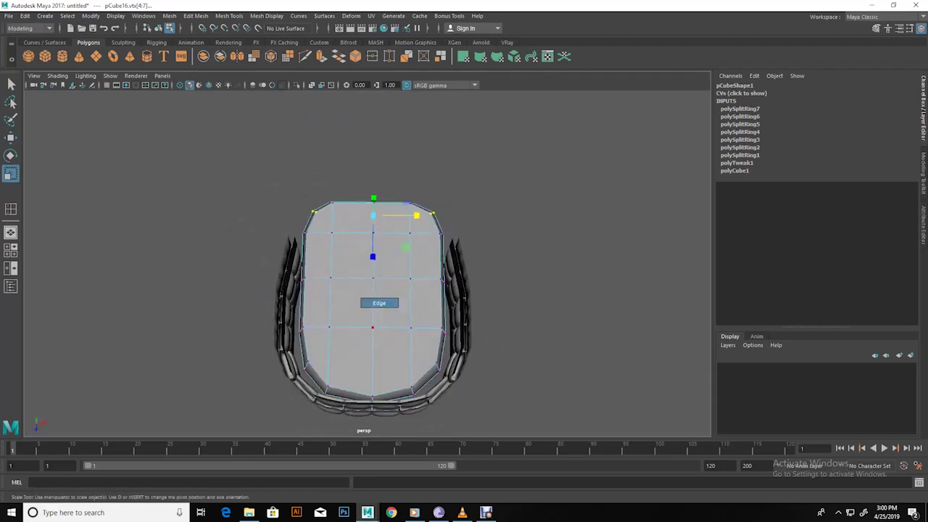
Raise the tongue's middle edge loop to arch it and shift a lower loop
click(411, 303)
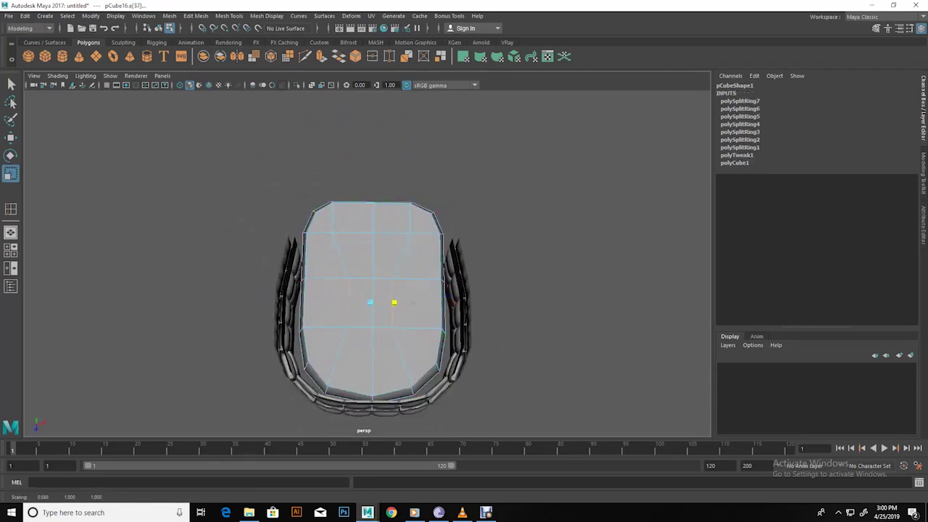
key(w)
alt+drag(391, 303, 392, 268)
drag(368, 319, 368, 313)
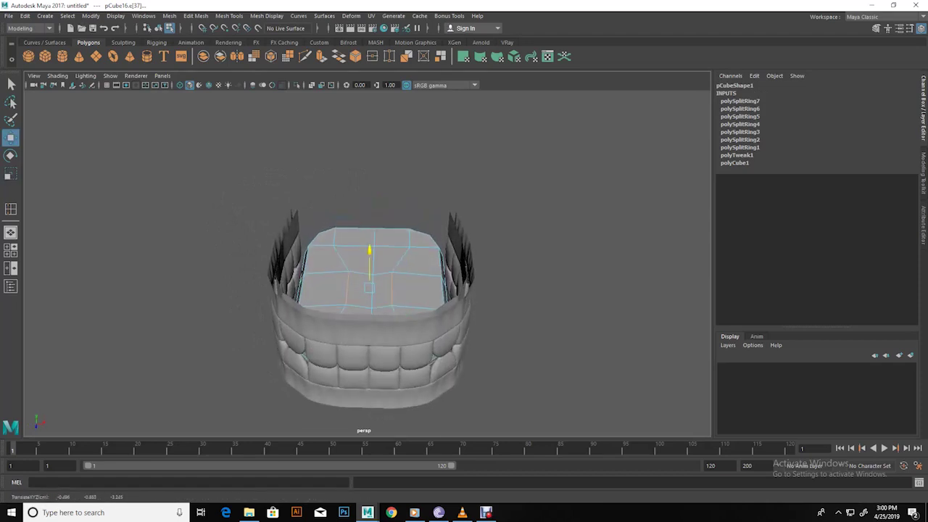
click(383, 307)
drag(371, 255, 326, 240)
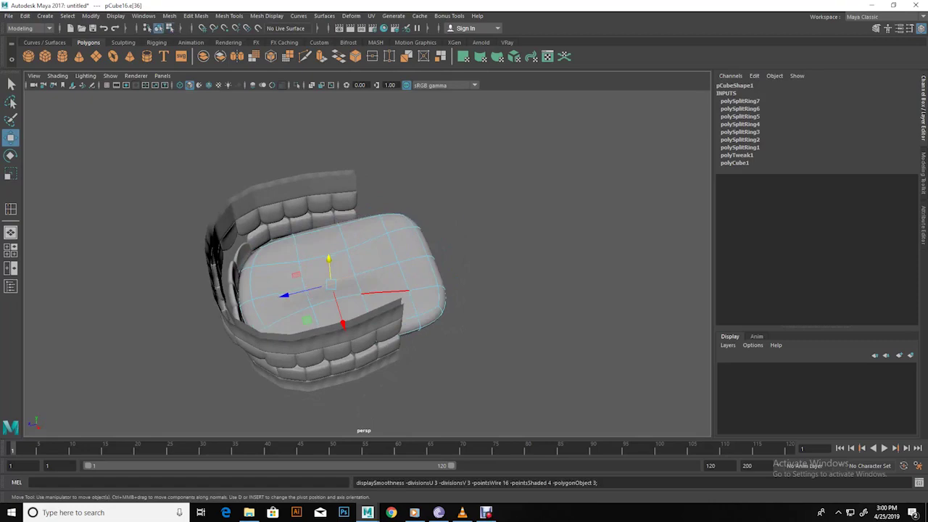
click(551, 217)
alt+drag(551, 217, 522, 210)
alt+drag(326, 239, 435, 239)
In the side view, raise the middle column of tongue vertices
click(359, 301)
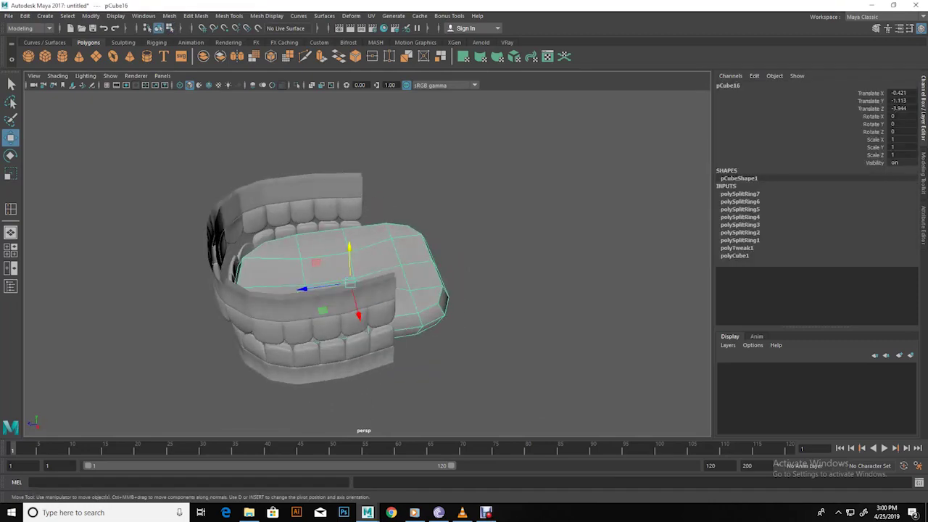
alt+middle_drag(487, 250, 464, 239)
drag(319, 246, 363, 297)
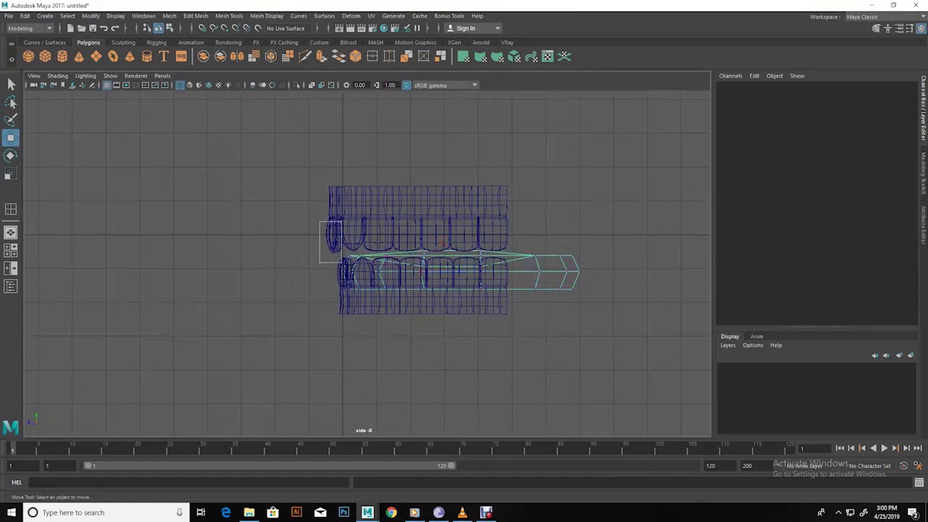
key(e)
key(w)
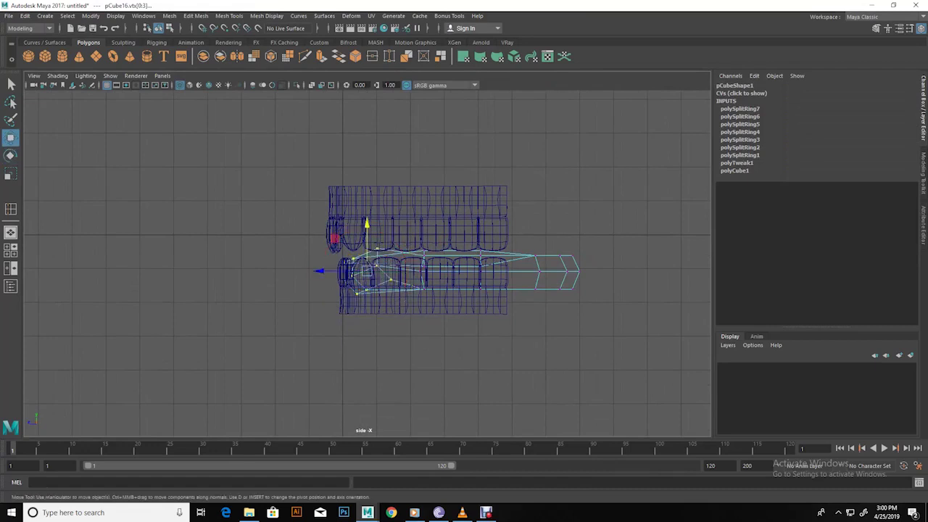
drag(324, 256, 370, 336)
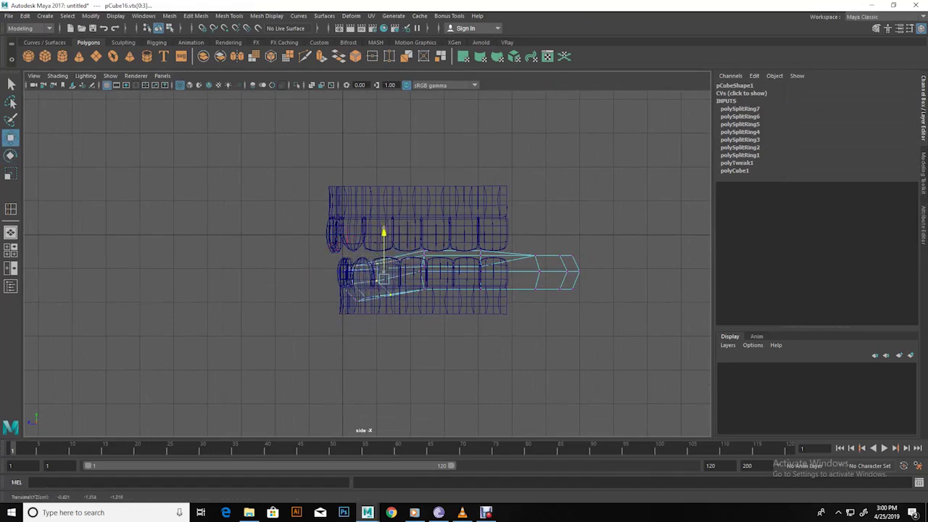
drag(410, 243, 434, 305)
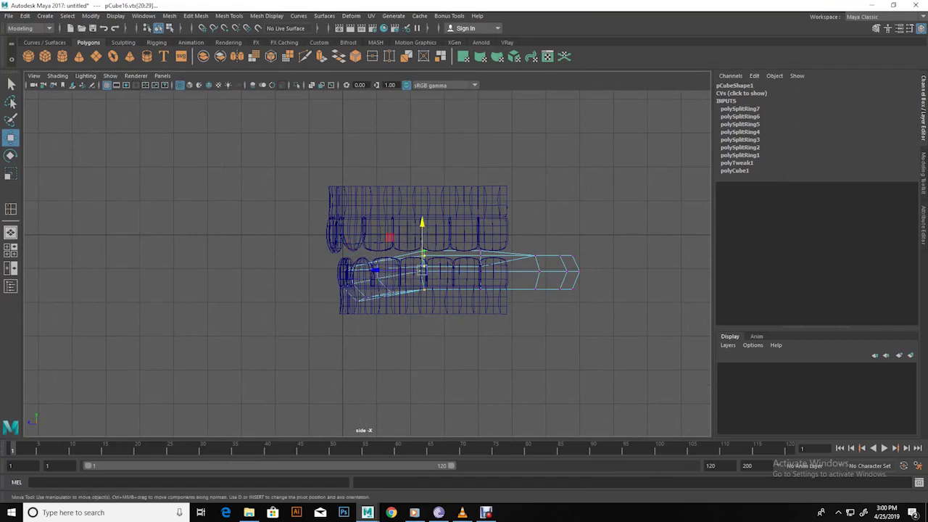
middle_drag(448, 237, 448, 232)
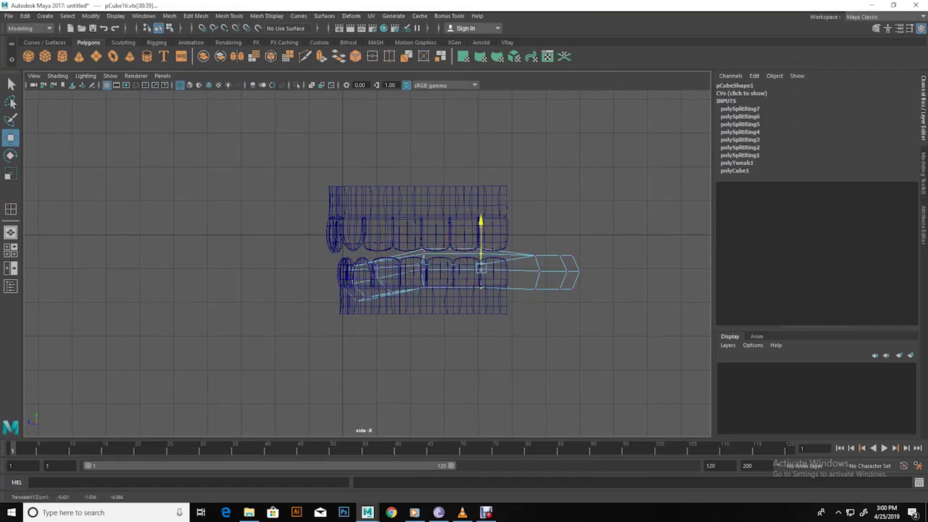
Bend the tongue's back end down by rotating and lowering its vertices
drag(521, 237, 587, 298)
key(e)
drag(551, 226, 521, 238)
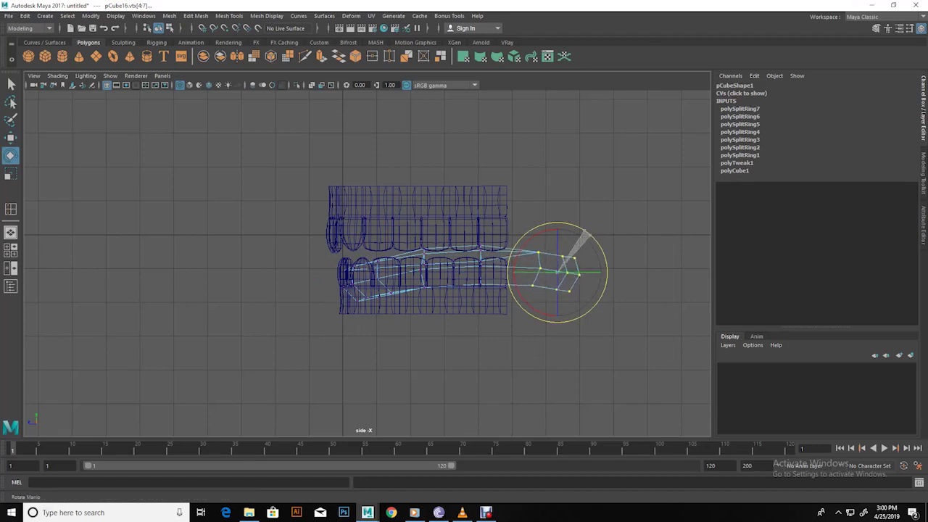
key(w)
middle_drag(522, 238, 521, 249)
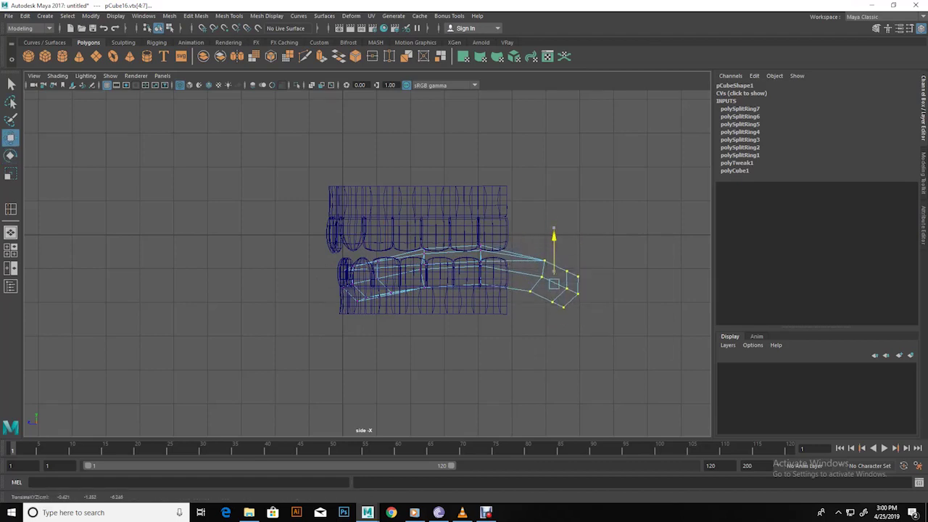
Tilt the tongue 11.893° in X and place it at Y -0.529, Z -3.829 inside the teeth
key(space)
key(space)
alt+drag(348, 290, 392, 290)
click(341, 276)
key(e)
key(w)
mouse_move(348, 290)
alt+mouse_down()
mouse_move(392, 269)
mouse_move(308, 283)
mouse_move(311, 268)
mouse_move(363, 290)
mouse_move(464, 268)
mouse_move(464, 210)
mouse_move(464, 240)
mouse_move(450, 261)
mouse_move(406, 290)
alt+mouse_up()
Nudge the tongue into its final position
click(551, 326)
click(377, 290)
drag(322, 306, 330, 319)
mouse_move(406, 290)
alt+mouse_down()
mouse_move(362, 282)
mouse_move(362, 248)
mouse_move(348, 232)
mouse_move(319, 218)
mouse_move(259, 216)
mouse_move(290, 279)
mouse_move(294, 268)
alt+mouse_up()
Select the lower teeth's faces in the front view and assign them a Blinn material
click(304, 159)
click(294, 290)
right_drag(412, 361, 411, 361)
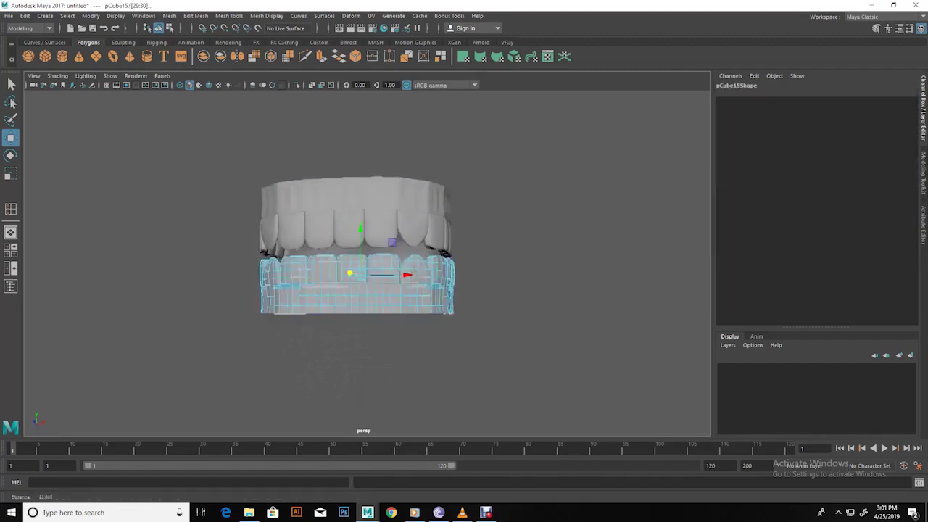
key(space)
key(space)
drag(60, 177, 701, 319)
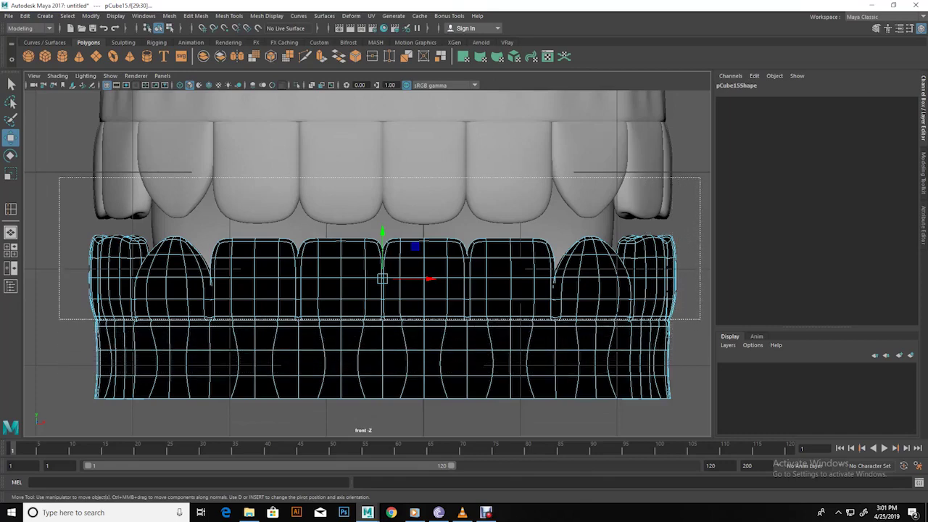
drag(701, 319, 695, 319)
key(space)
key(space)
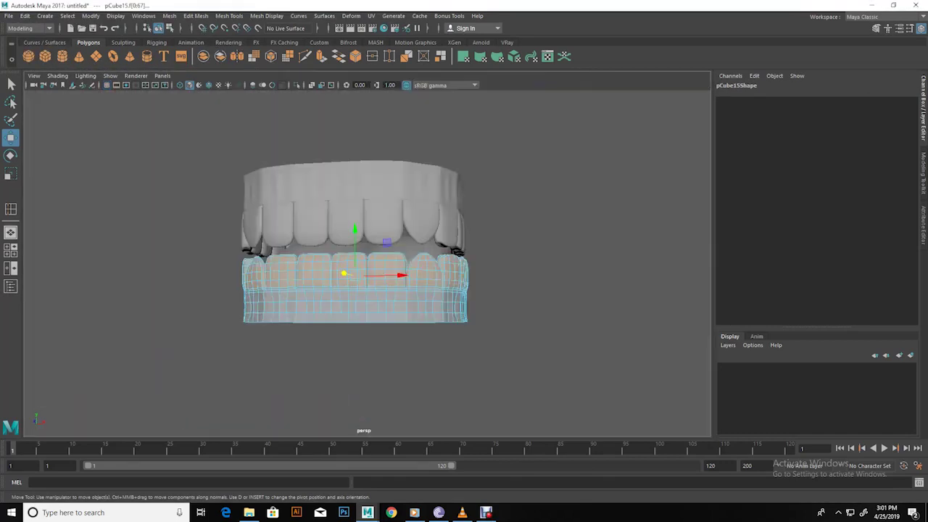
key(f)
right_click(429, 246)
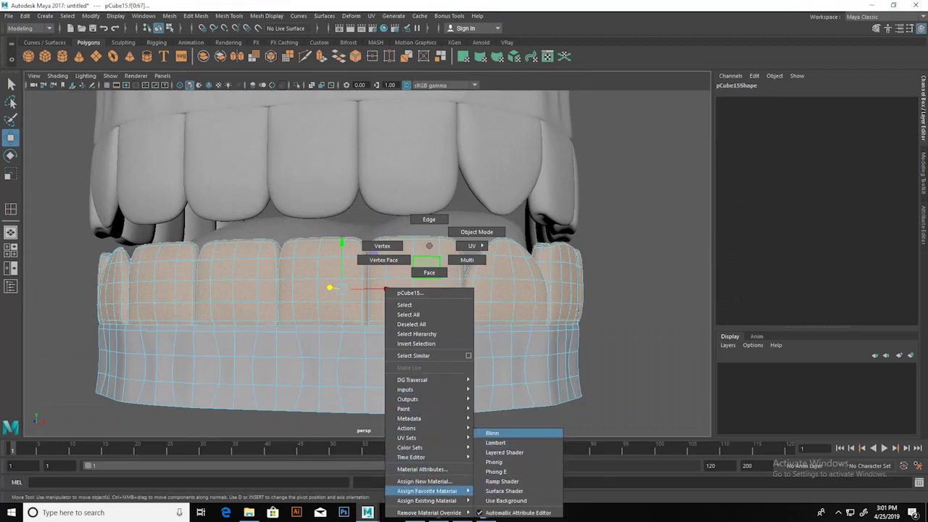
click(493, 433)
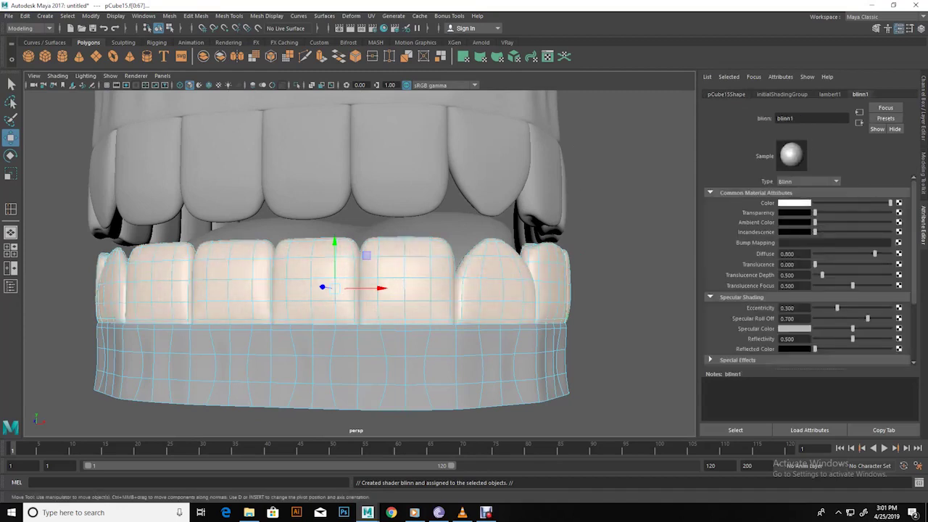
Give the lower gum band faces a new Blinn, blinn2, coloured dark red
shift+drag(645, 189, 26, 435)
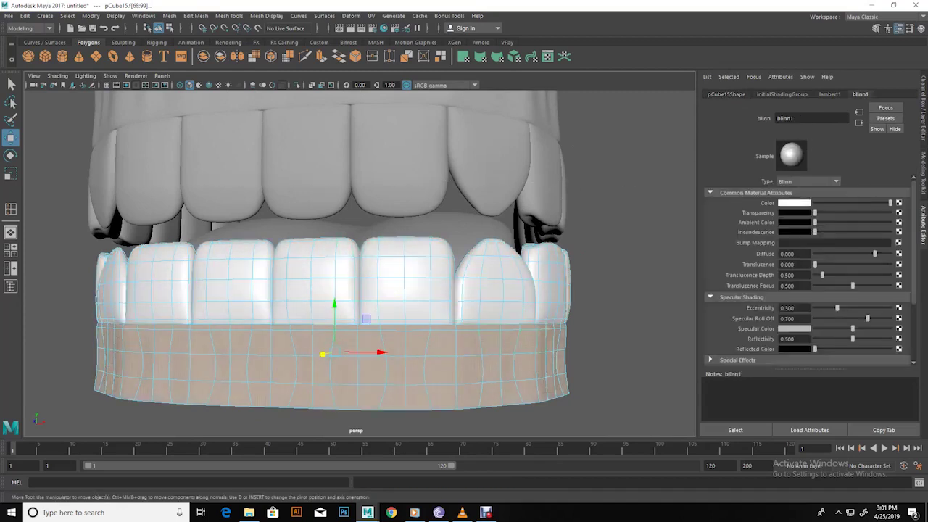
mouse_move(325, 246)
right_down()
mouse_move(406, 433)
mouse_move(391, 433)
right_up()
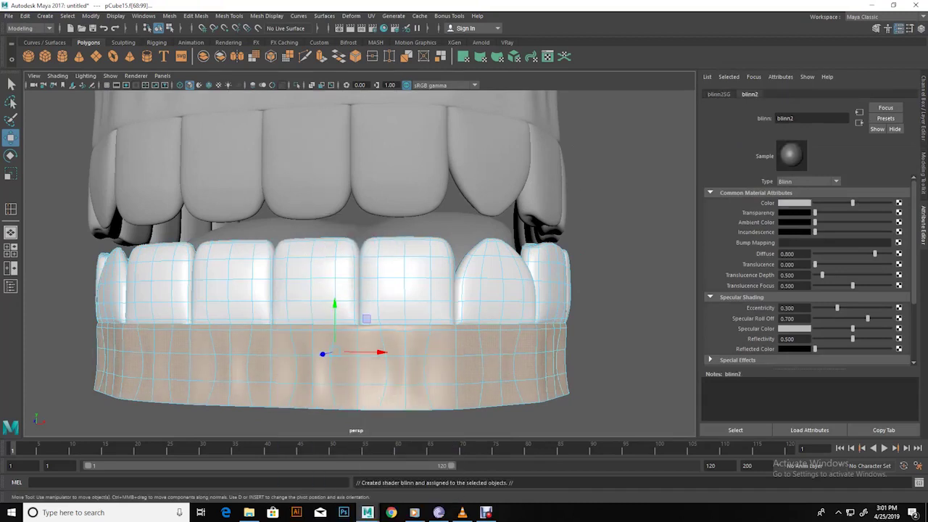
click(794, 202)
click(886, 211)
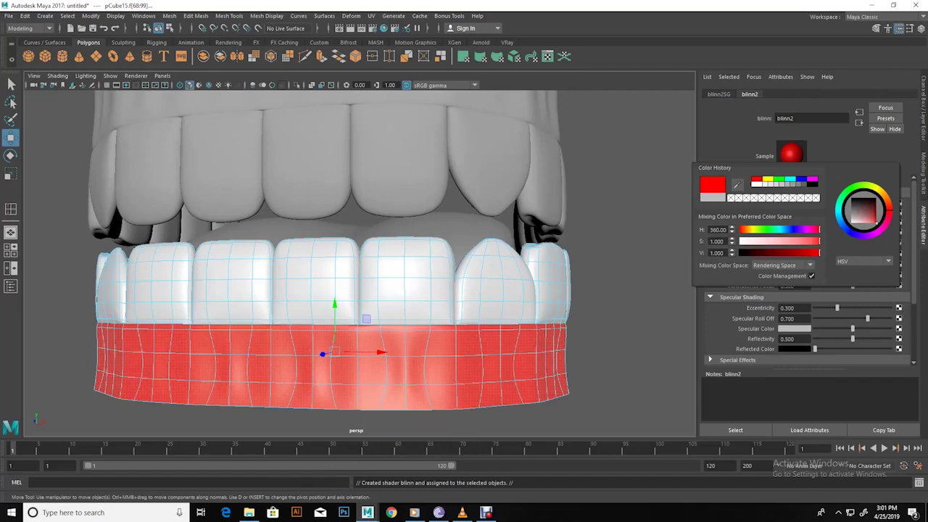
mouse_move(819, 253)
mouse_down()
mouse_move(796, 252)
mouse_move(791, 240)
mouse_move(812, 240)
mouse_up()
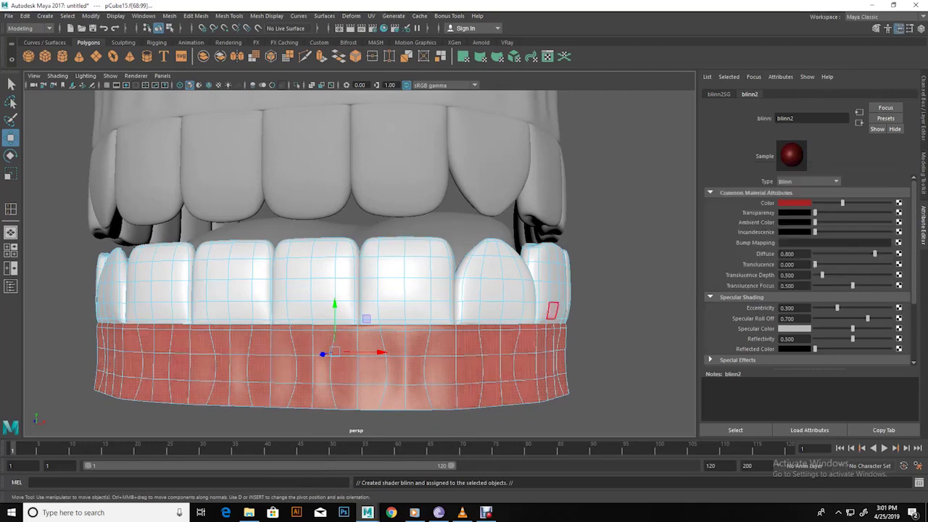
click(631, 217)
Bring both jaws into view and select the upper teeth mesh
alt+right_drag(631, 217, 594, 239)
alt+drag(595, 239, 594, 217)
click(373, 268)
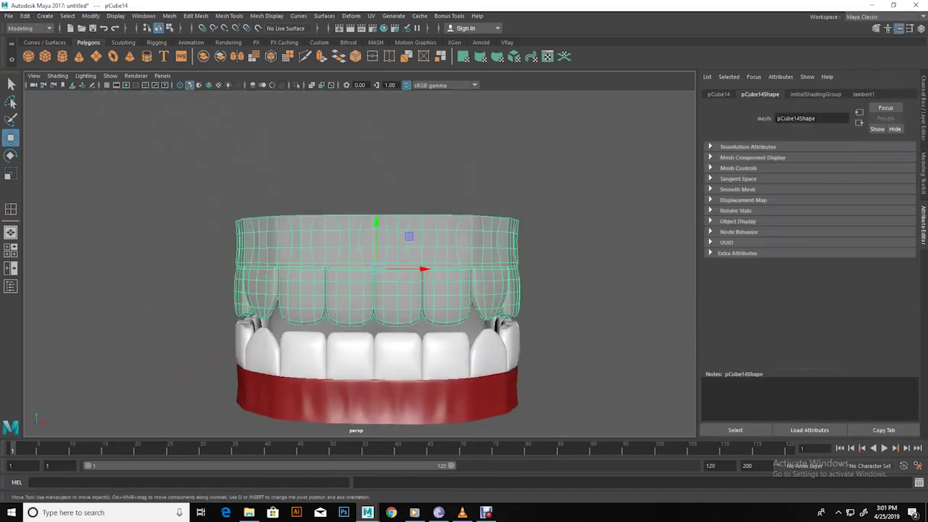
In the front view, assign the white blinn1 material to the upper teeth faces
key(space)
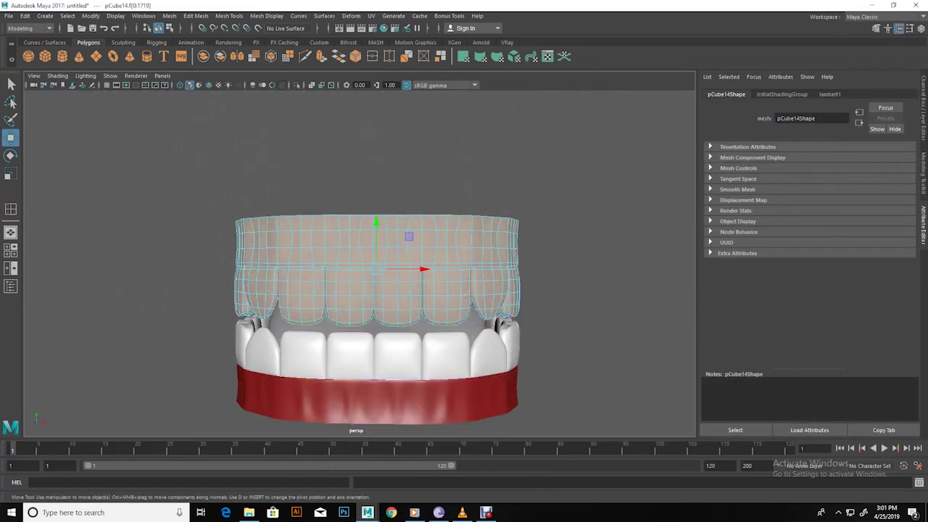
key(space)
ctrl+drag(56, 108, 695, 219)
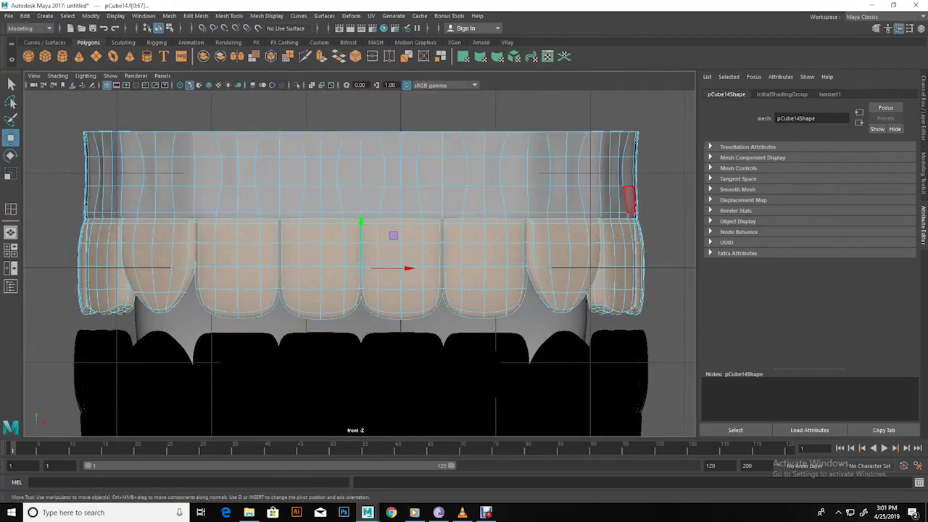
right_drag(342, 246, 341, 500)
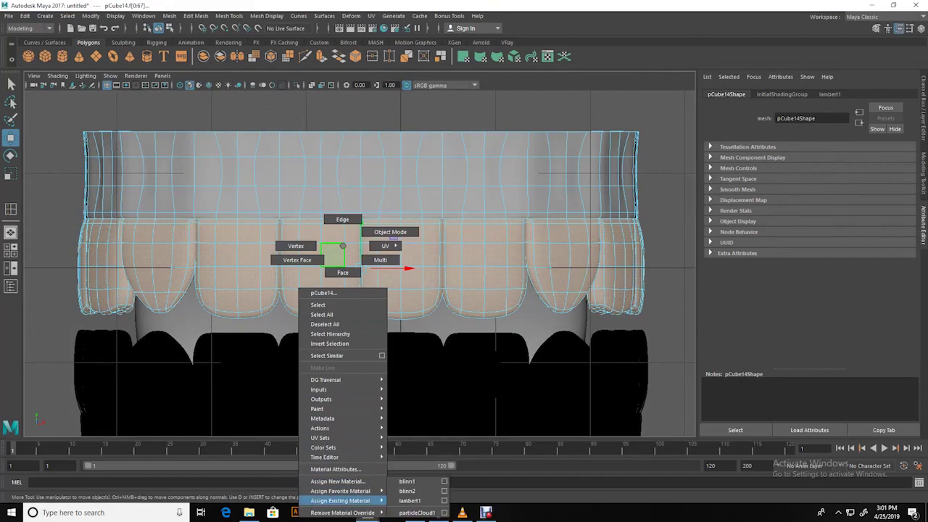
click(406, 481)
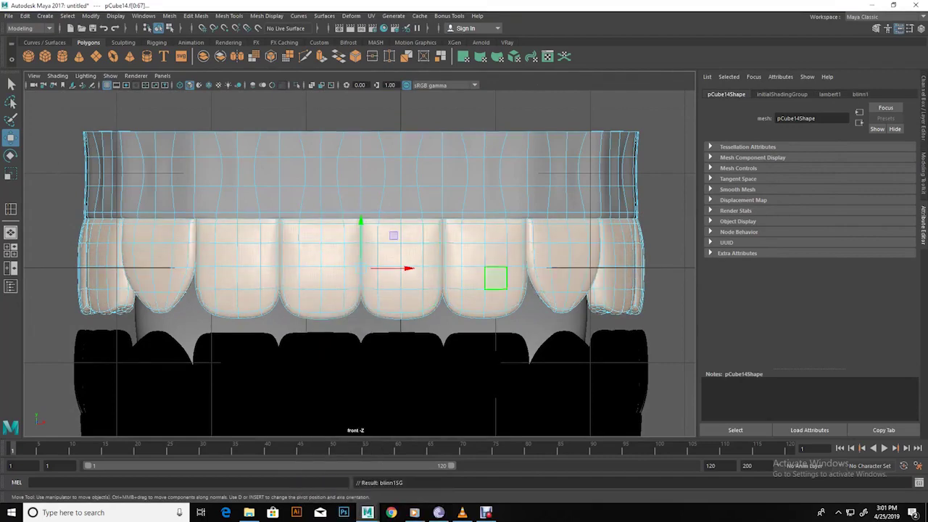
Assign the dark red blinn2 material to the upper gum band faces
click(263, 166)
right_drag(282, 166, 283, 433)
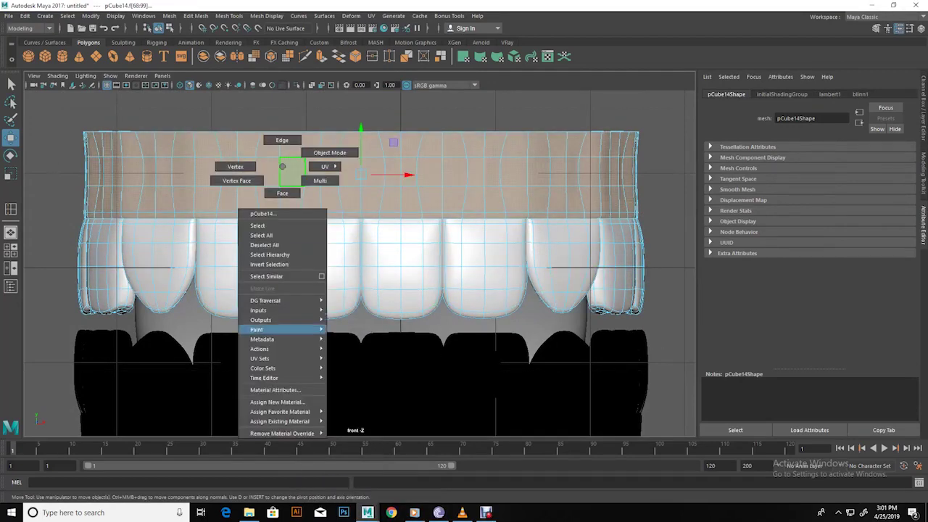
mouse_move(280, 421)
click(347, 431)
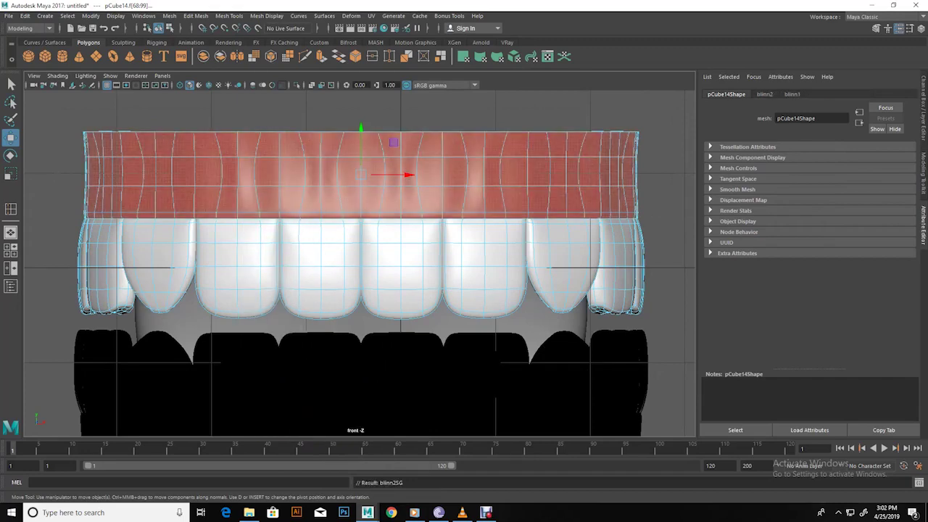
Back in the perspective view, select the tongue and bring up its material options
key(space)
key(space)
alt+drag(377, 305, 341, 311)
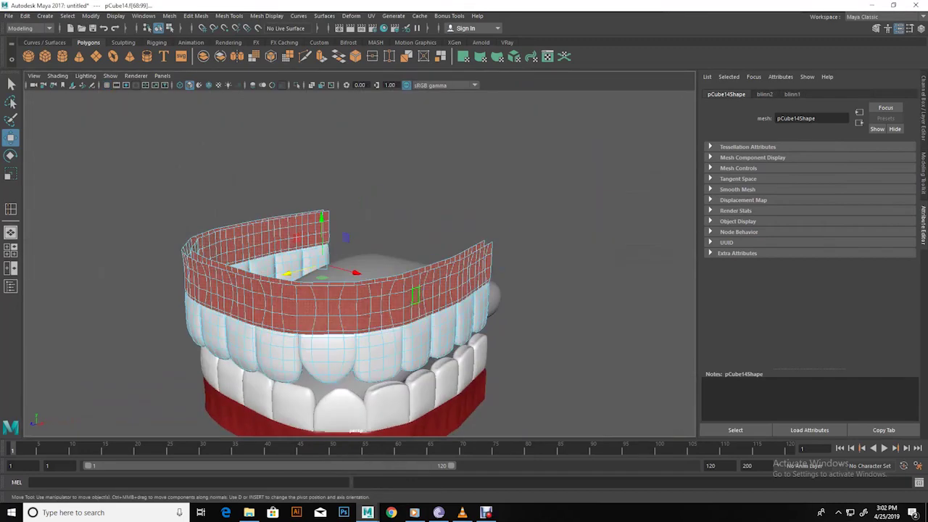
click(369, 310)
right_drag(374, 246, 374, 273)
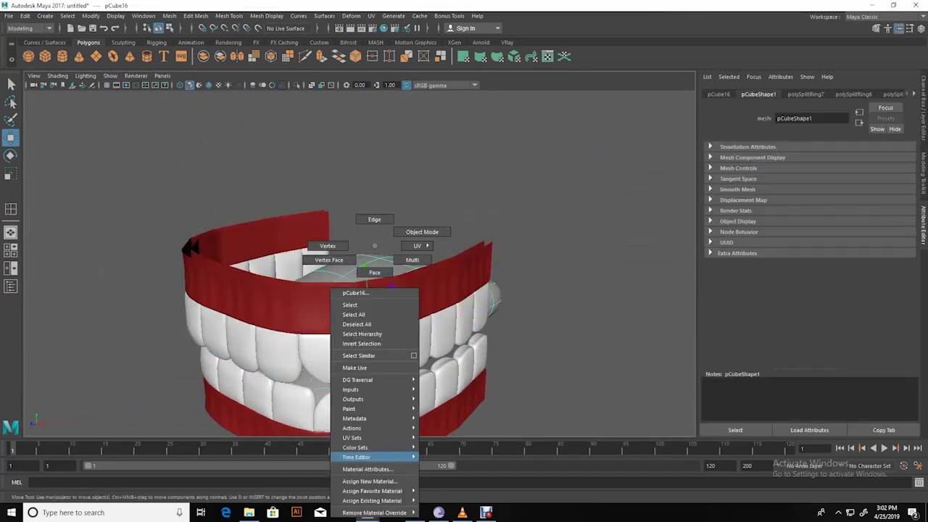
Apply the dark red blinn2 material to the tongue
click(442, 500)
click(565, 326)
alt+drag(566, 326, 377, 217)
alt+drag(341, 254, 348, 164)
Scale the tongue's front-edge vertices to about 1.057 along X to fit the lower arch
click(400, 306)
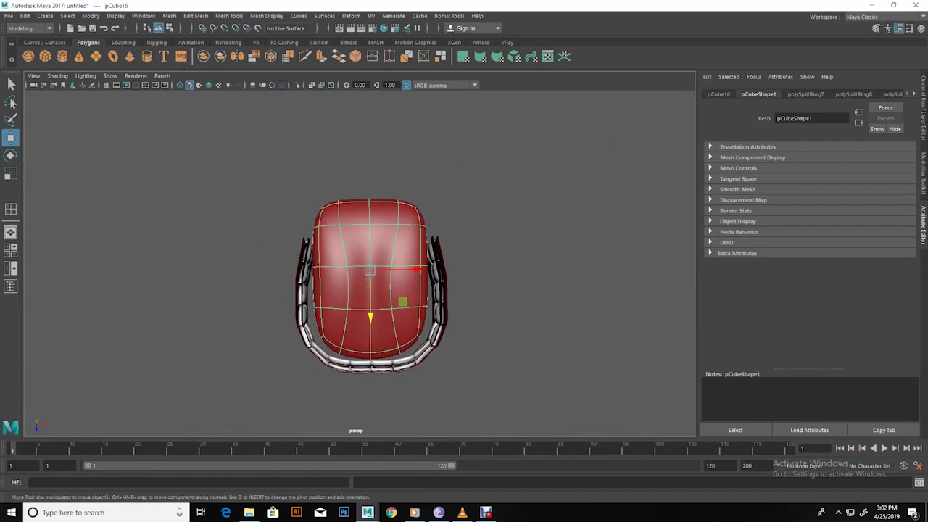
drag(301, 297, 442, 383)
key(r)
drag(414, 334, 411, 345)
key(w)
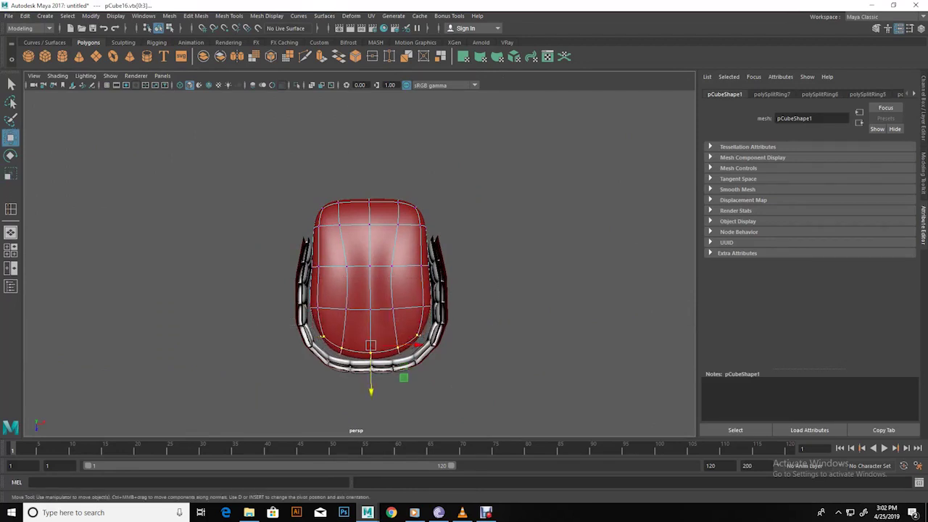
key(r)
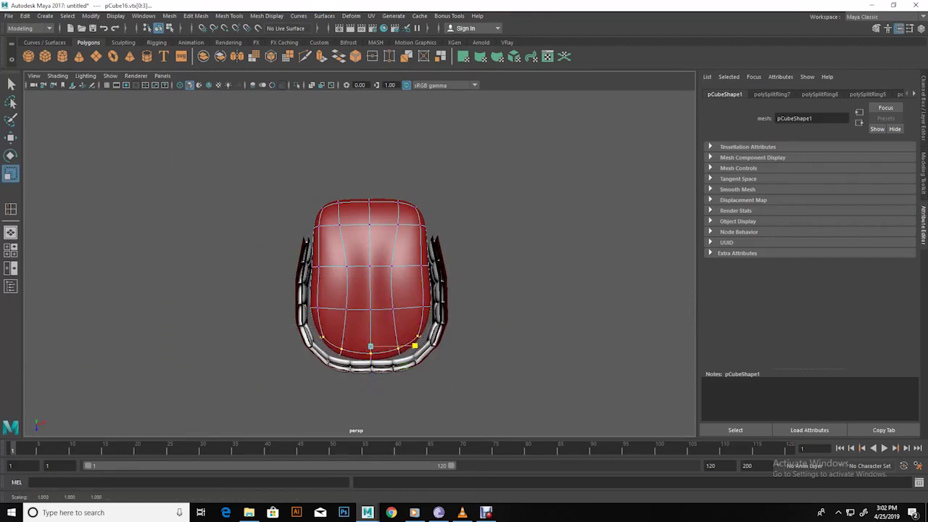
click(507, 290)
mouse_move(507, 290)
alt+mouse_down()
mouse_move(464, 253)
mouse_move(464, 181)
alt+mouse_up()
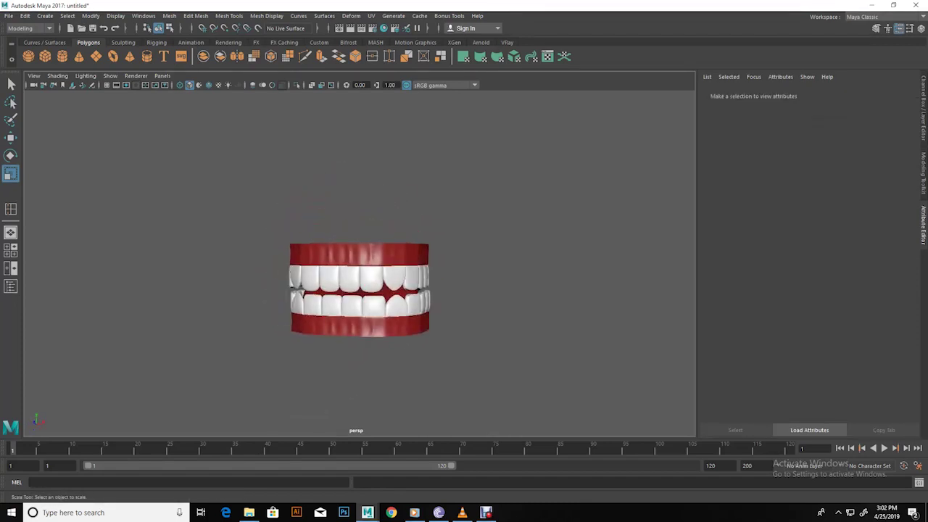
Group the lower teeth pCube15 and the tongue into group1 with Ctrl+G
click(358, 308)
alt+drag(359, 308, 319, 308)
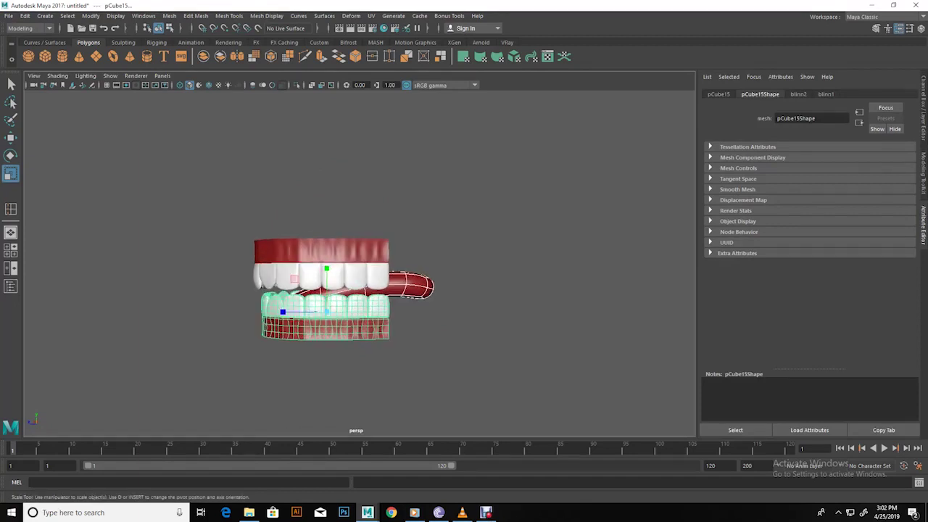
key(ctrl+g)
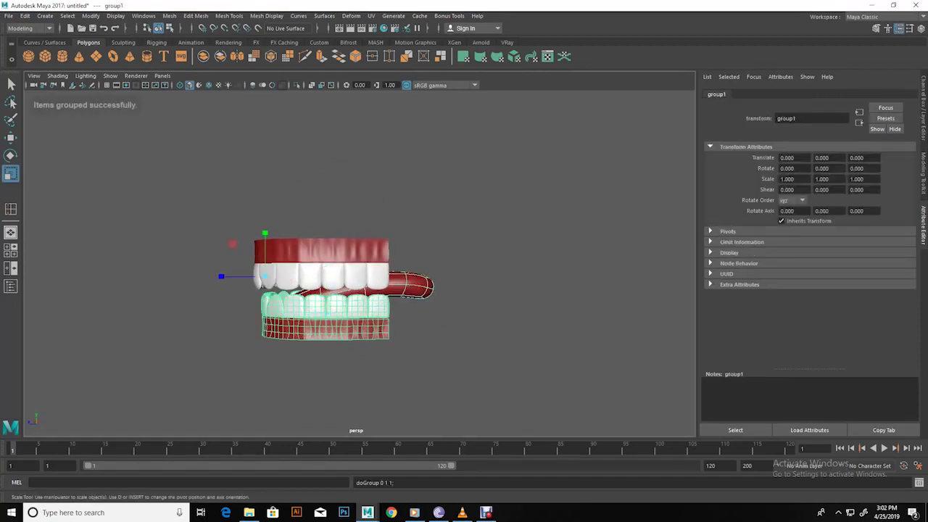
Center the group's pivot, then move it toward the back of the jaw in side view
click(91, 16)
click(119, 95)
key(space)
key(space)
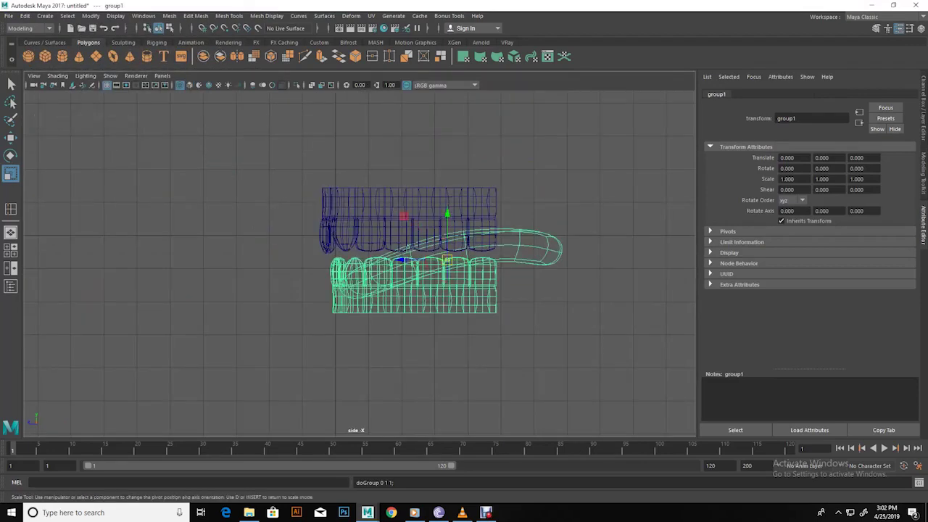
drag(447, 260, 523, 260)
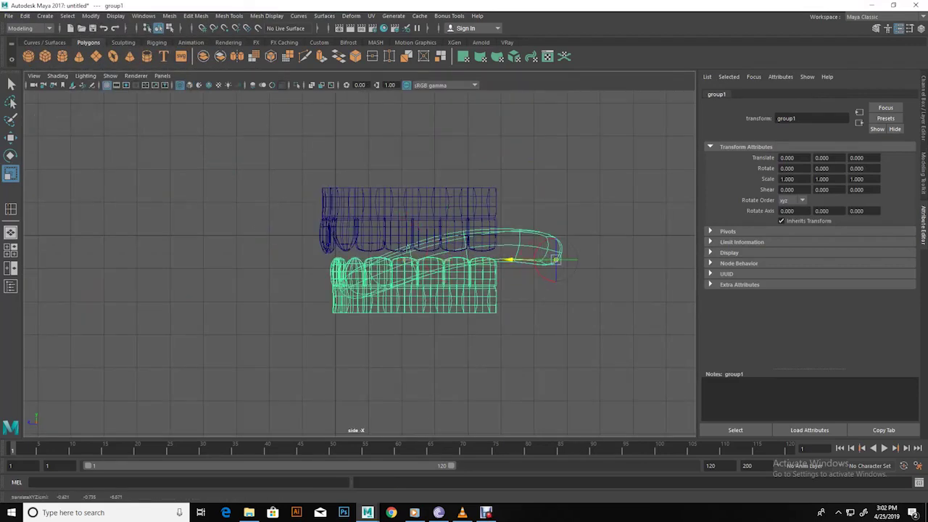
key(space)
key(space)
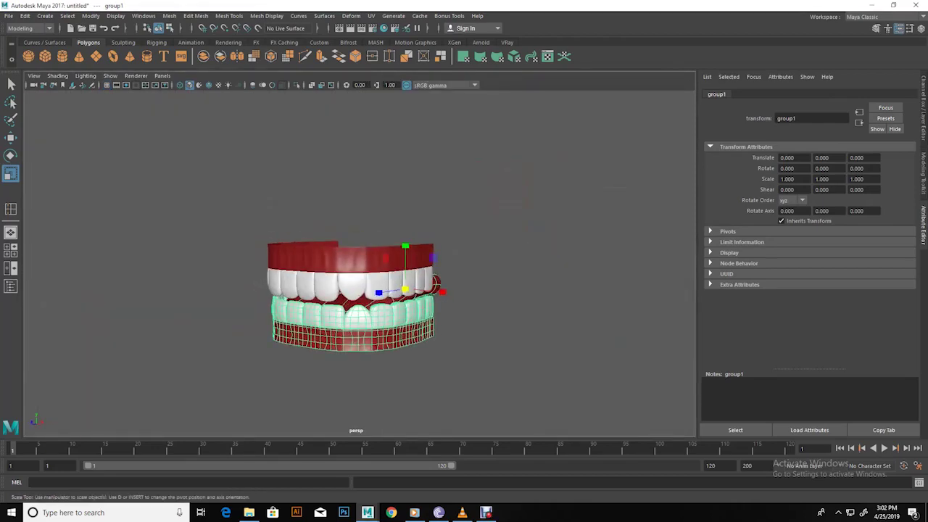
Rotate the lower jaw group about 51.457° in X to open the mouth
key(e)
mouse_move(435, 284)
mouse_down()
mouse_move(426, 312)
mouse_move(377, 275)
mouse_move(341, 218)
mouse_move(406, 305)
mouse_move(464, 269)
mouse_move(366, 280)
mouse_up()
click(551, 348)
Zoom and orbit around the opened mouth to inspect it, then select the tongue
scroll(348, 253, up, 3)
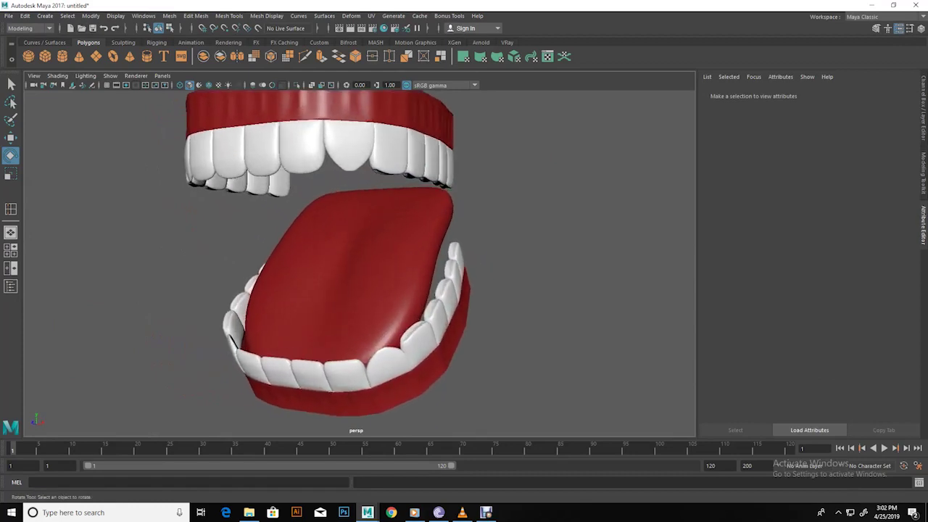
scroll(326, 261, up, 2)
scroll(326, 261, up, 2)
scroll(326, 261, down, 1)
alt+drag(366, 281, 323, 285)
scroll(326, 283, up, 2)
scroll(326, 283, up, 1)
alt+drag(322, 285, 269, 232)
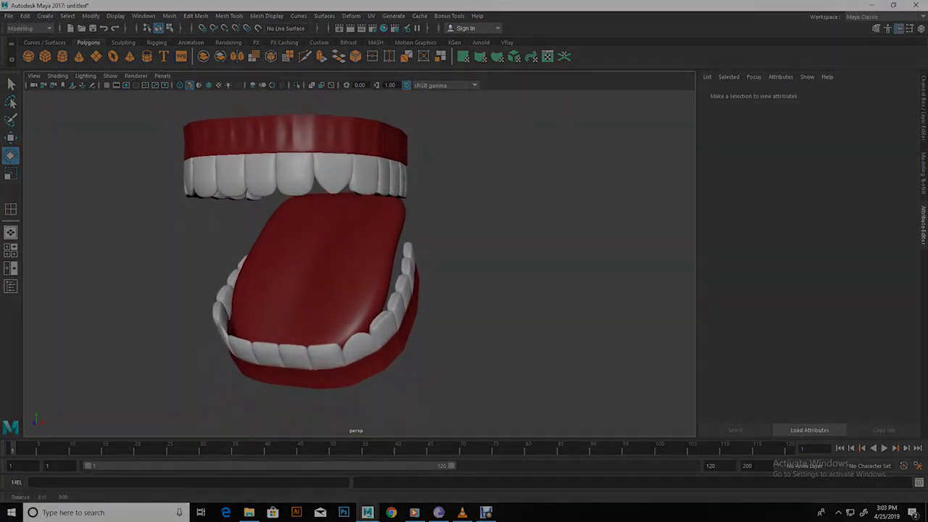
drag(435, 406, 195, 194)
key(w)
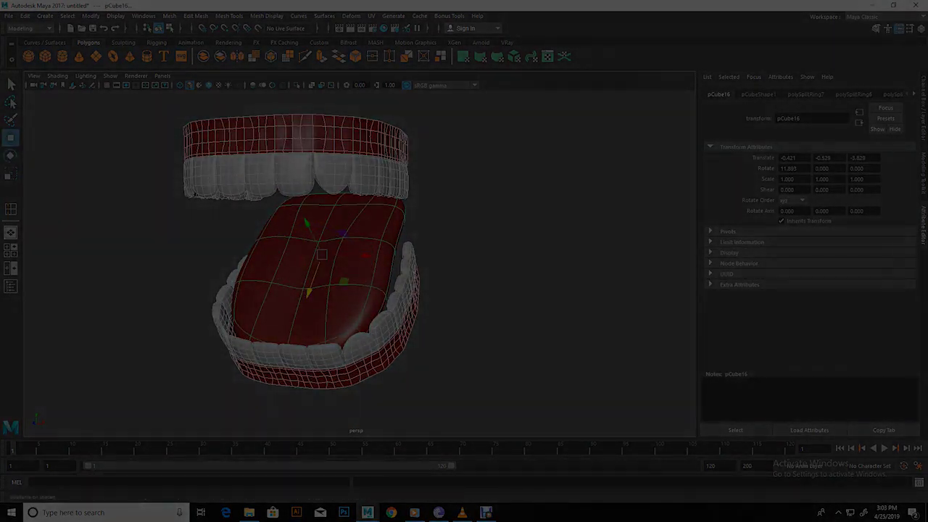